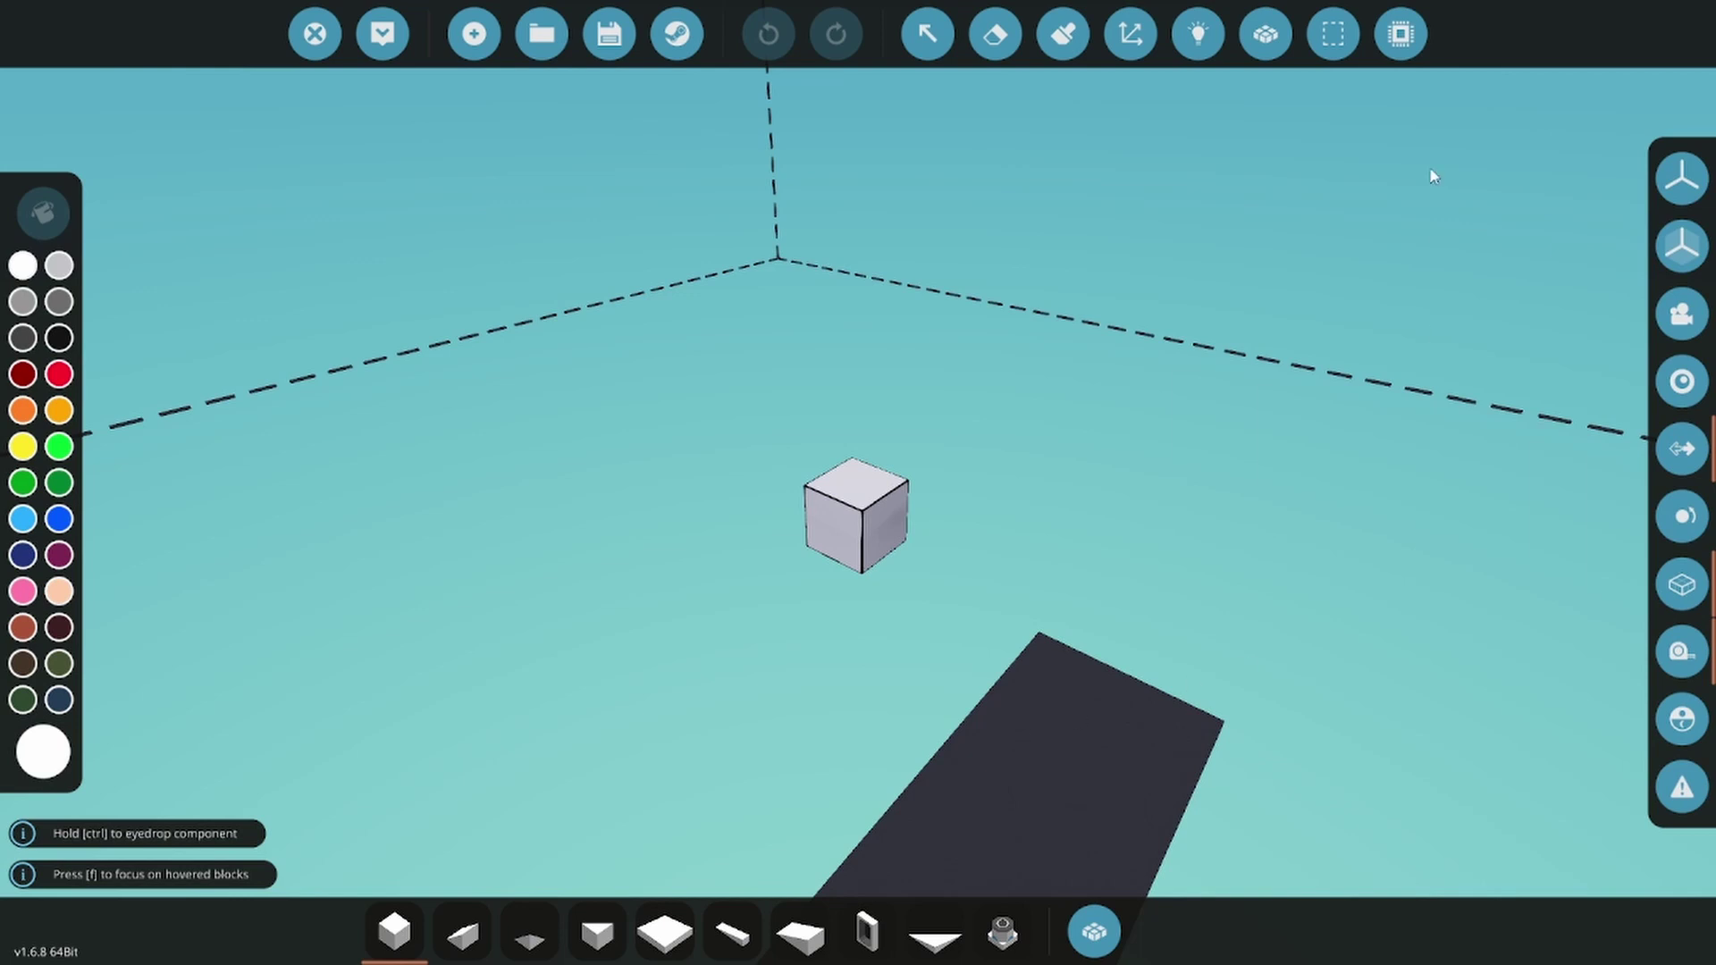
# Step: Create a microcontroller named Winch and widen it to three grid cells
pyautogui.click(1401, 34)
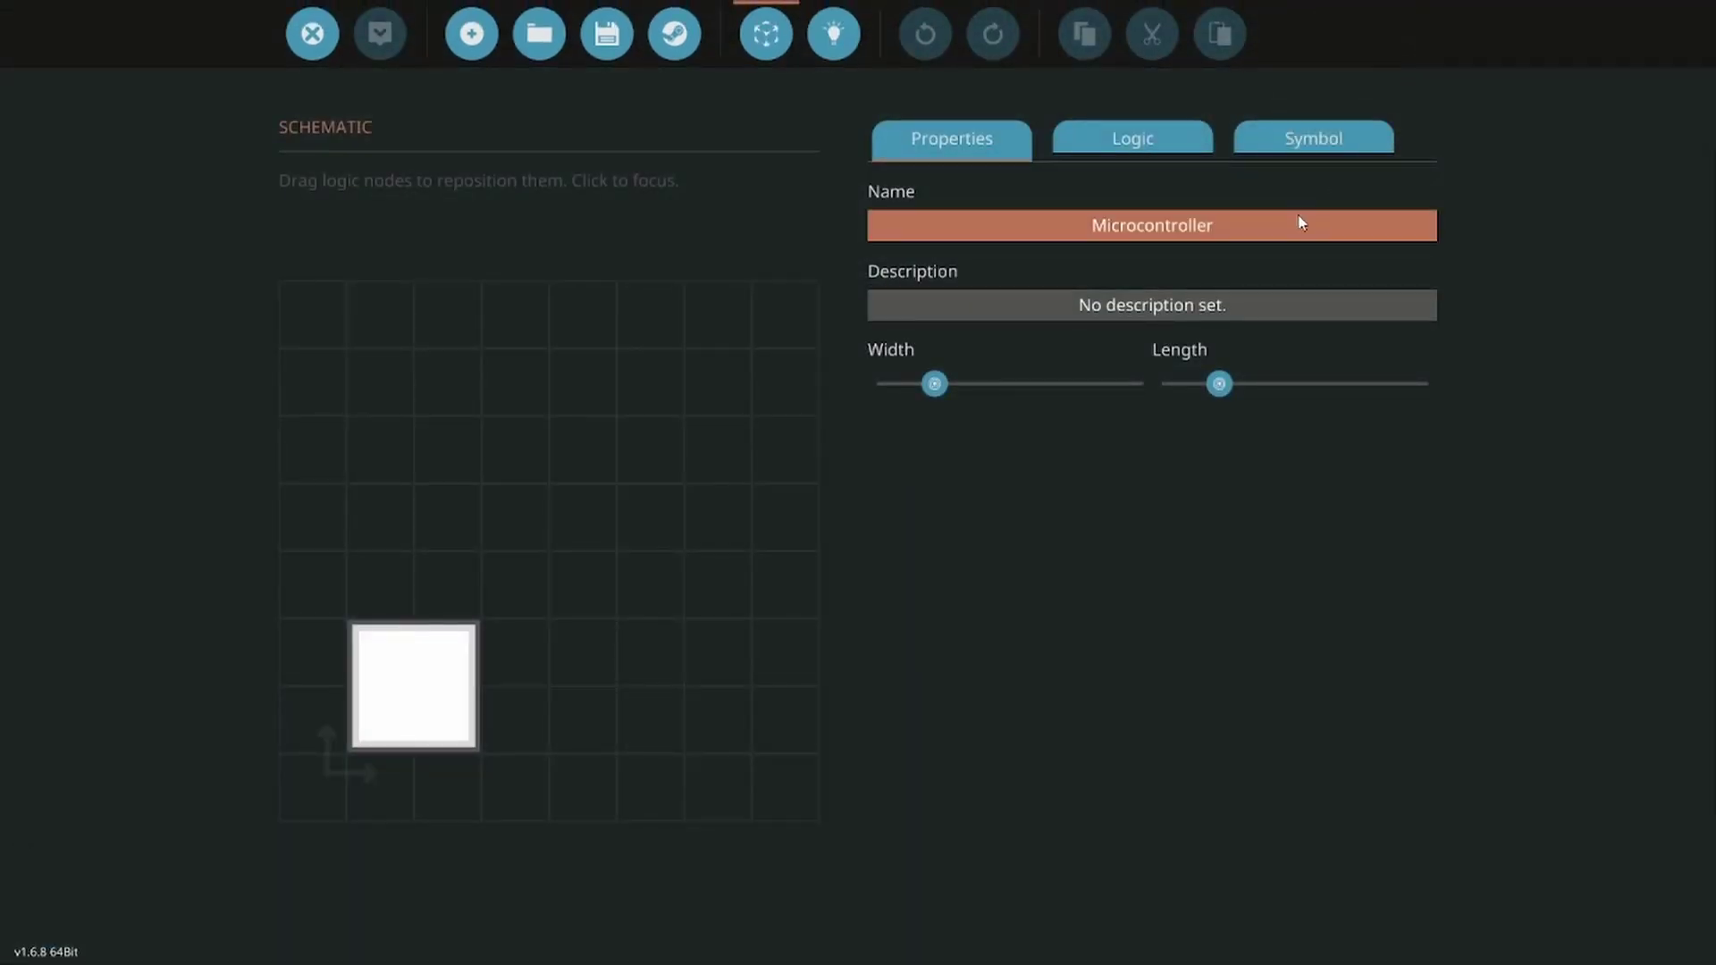
pyautogui.write('Winch')
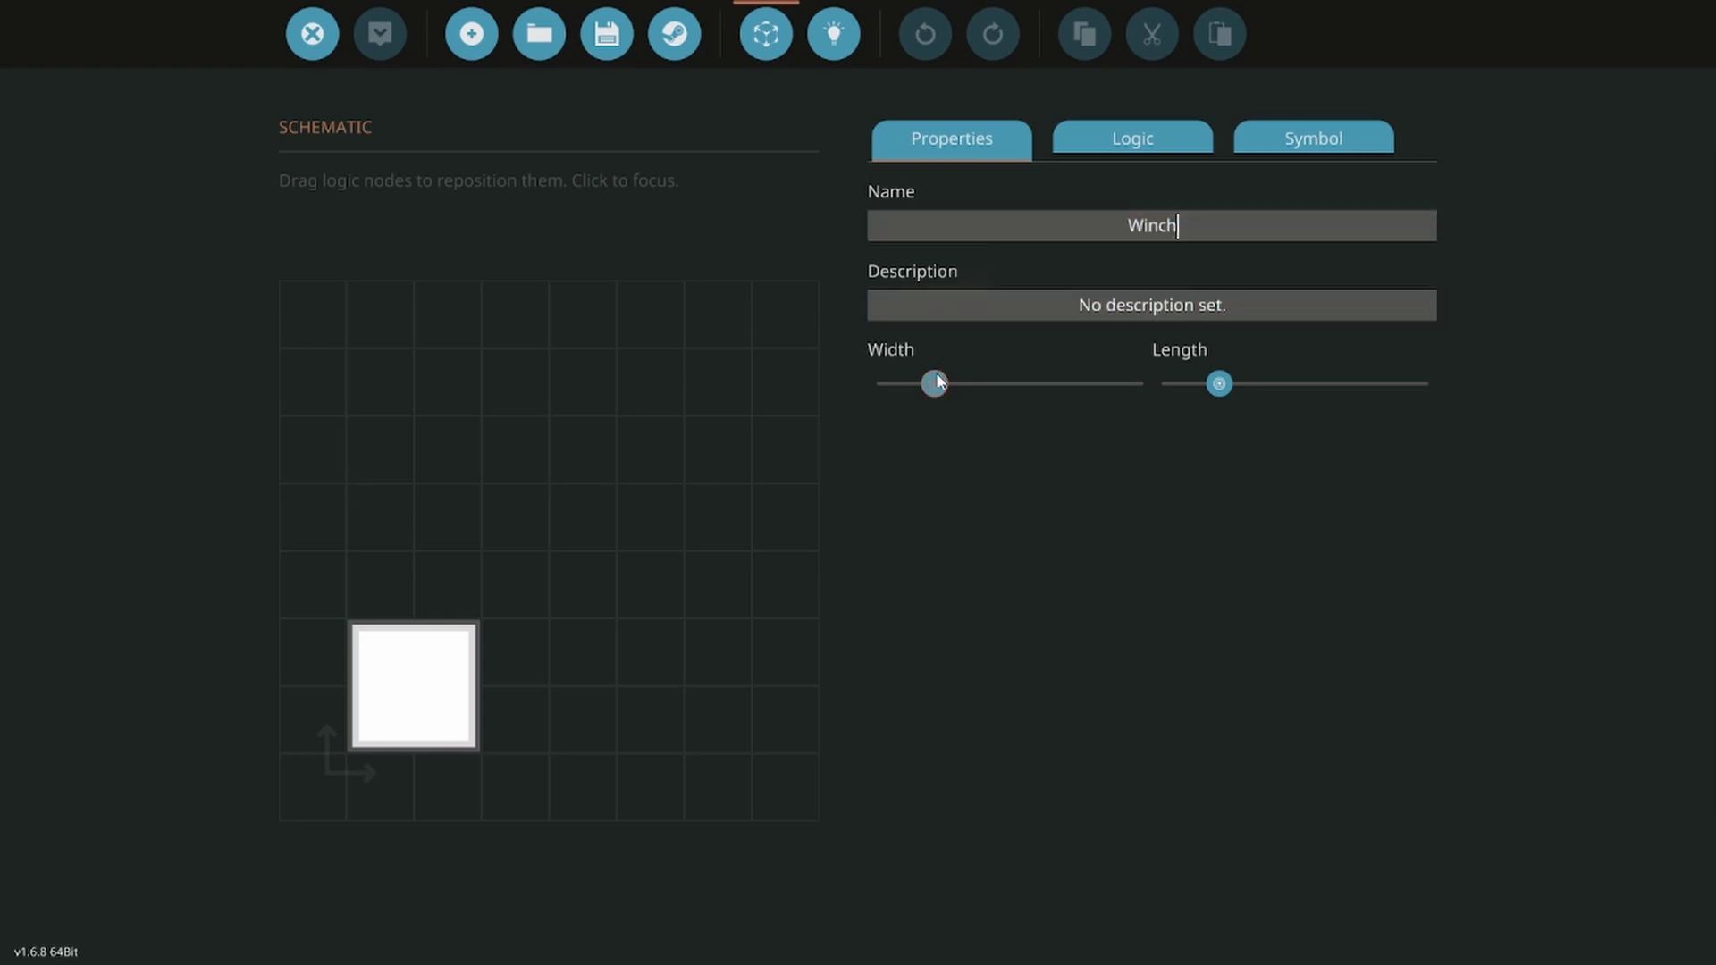
pyautogui.moveTo(934, 385); pyautogui.dragTo(965, 382)
# Step: Add a composite input node named Comp In to the microcontroller
pyautogui.click(1138, 143)
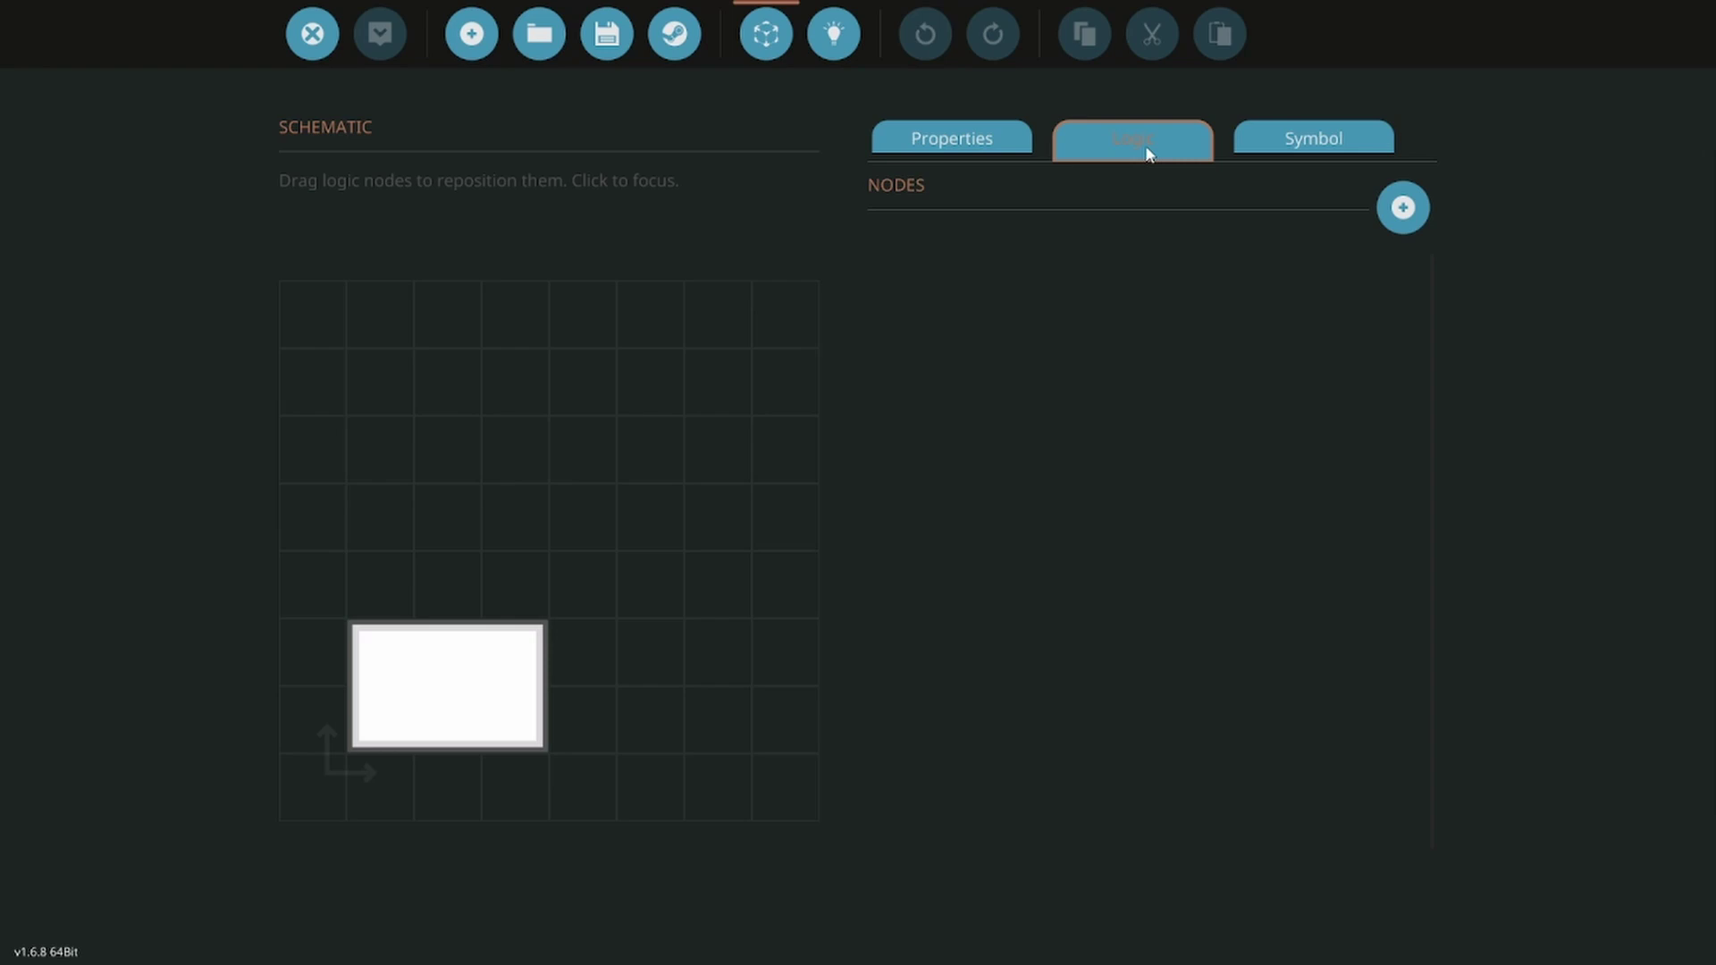
pyautogui.click(1403, 207)
pyautogui.click(1075, 331)
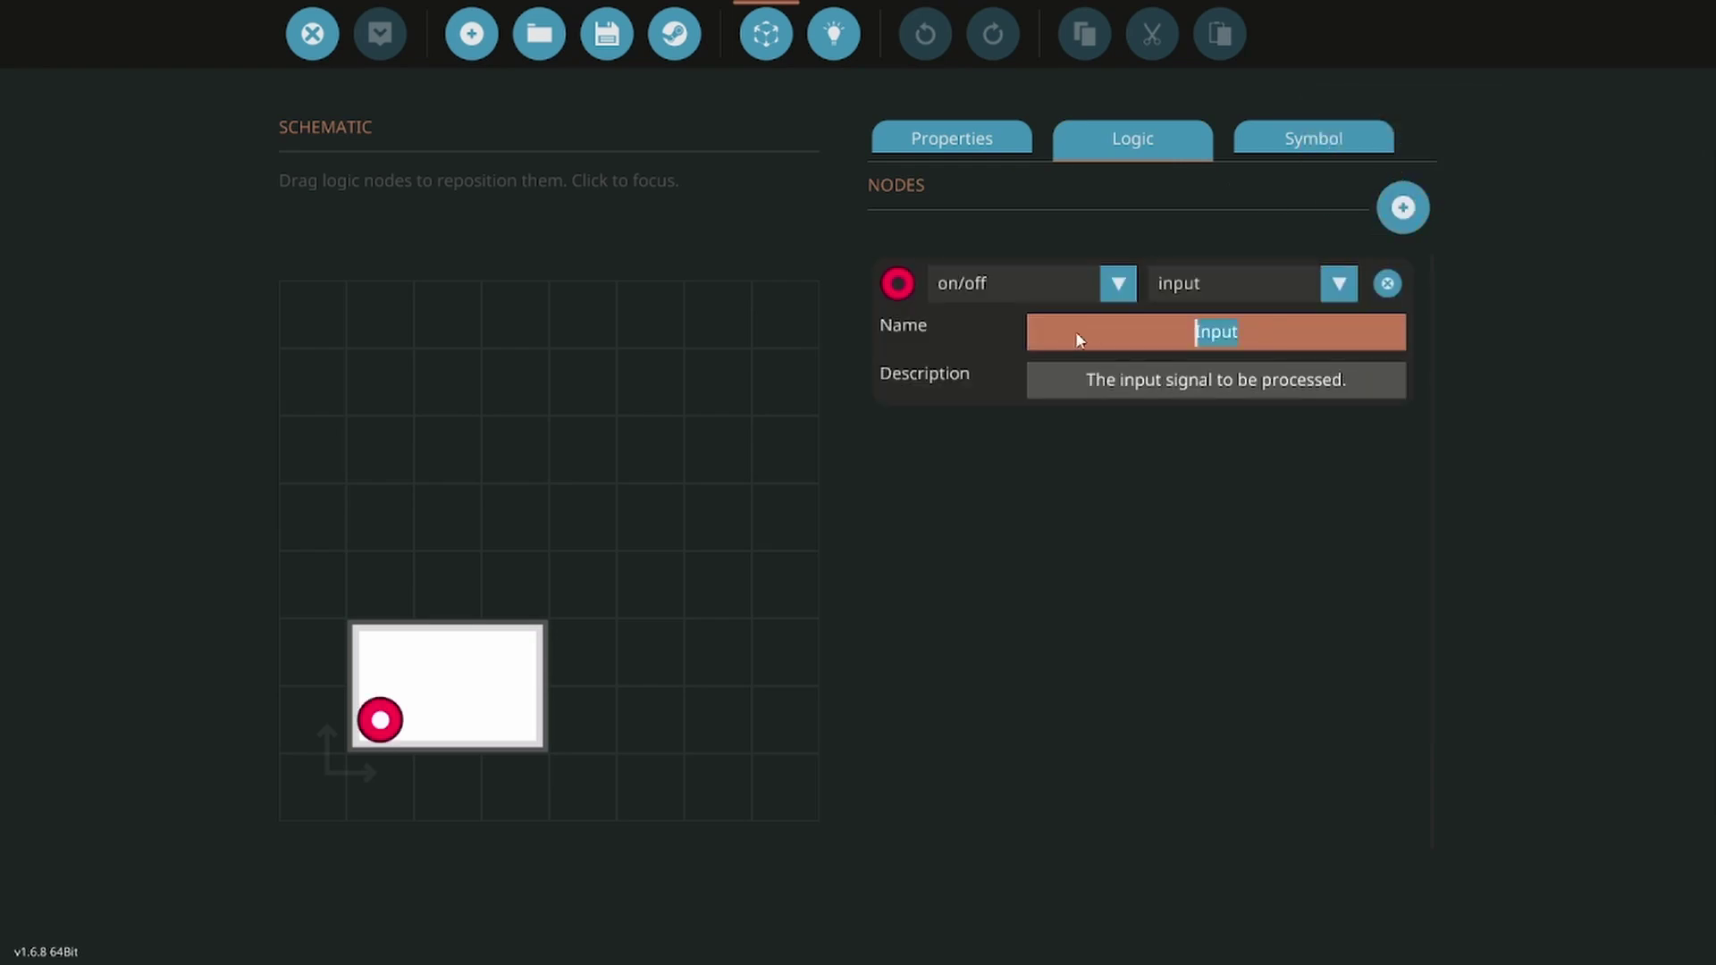
pyautogui.write('Comp In')
pyautogui.press('Return')
pyautogui.click(1035, 295)
pyautogui.click(983, 385)
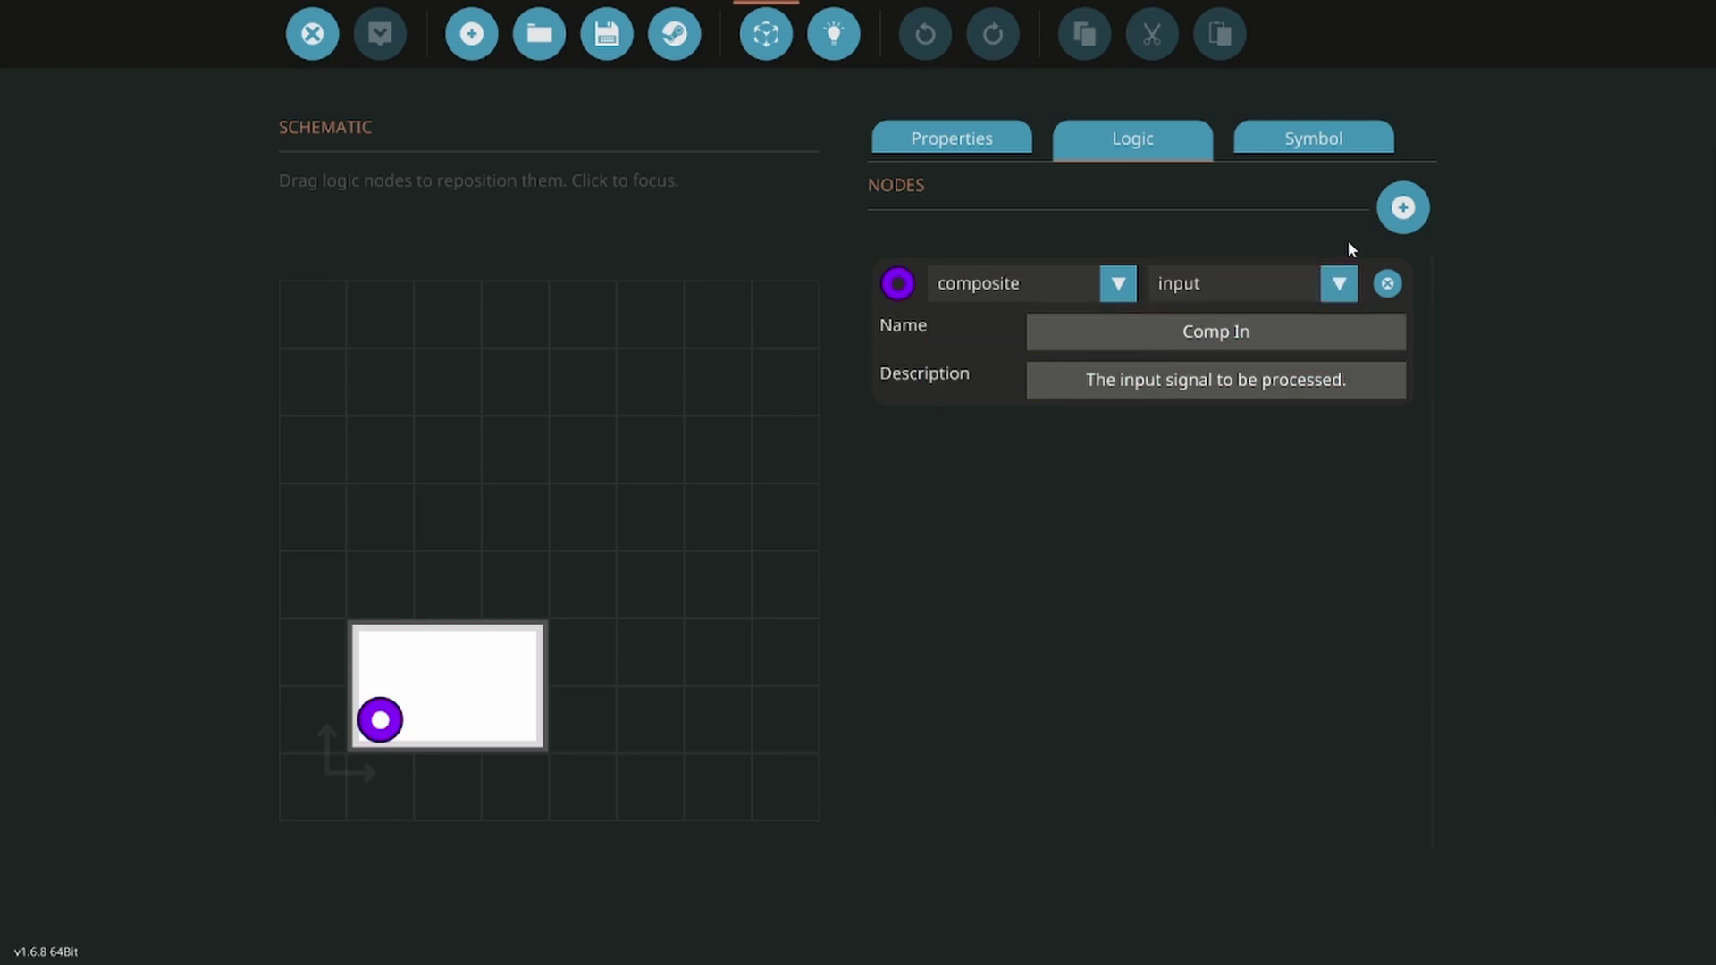
# Step: Add a second logic node named Comp Out and make it a composite output
pyautogui.click(1402, 209)
pyautogui.click(1071, 487)
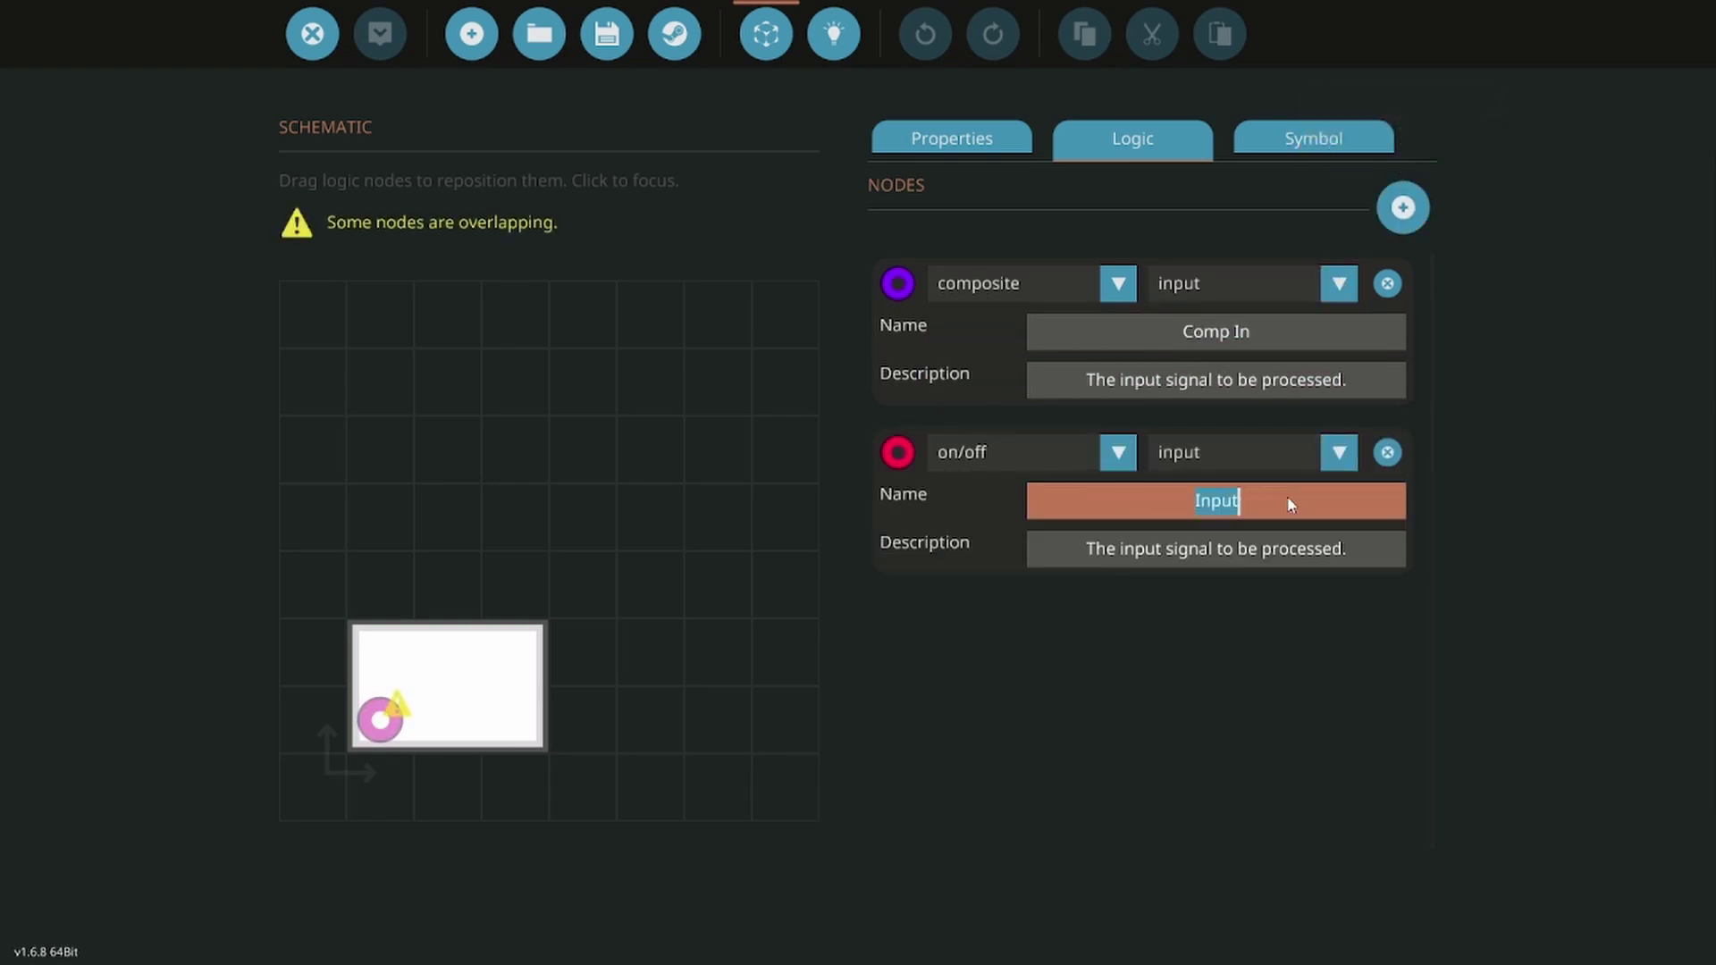
pyautogui.write('Comp Out')
pyautogui.press('Return')
pyautogui.click(1032, 461)
pyautogui.click(1009, 555)
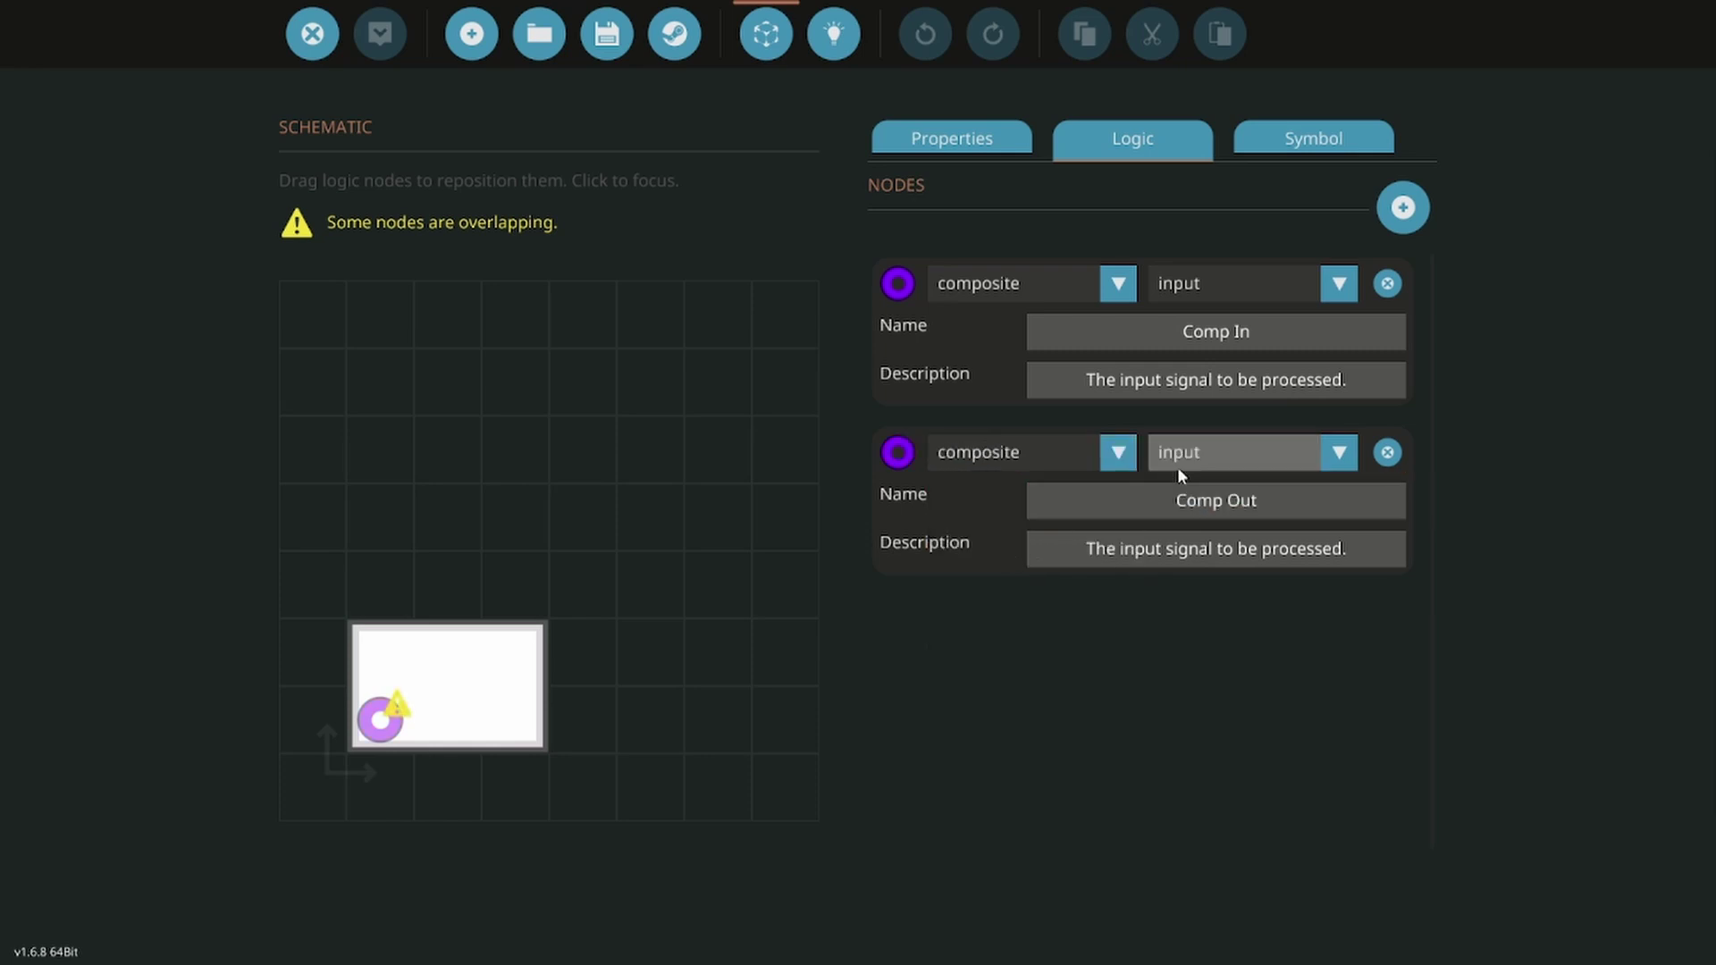
pyautogui.click(1196, 467)
pyautogui.click(1193, 520)
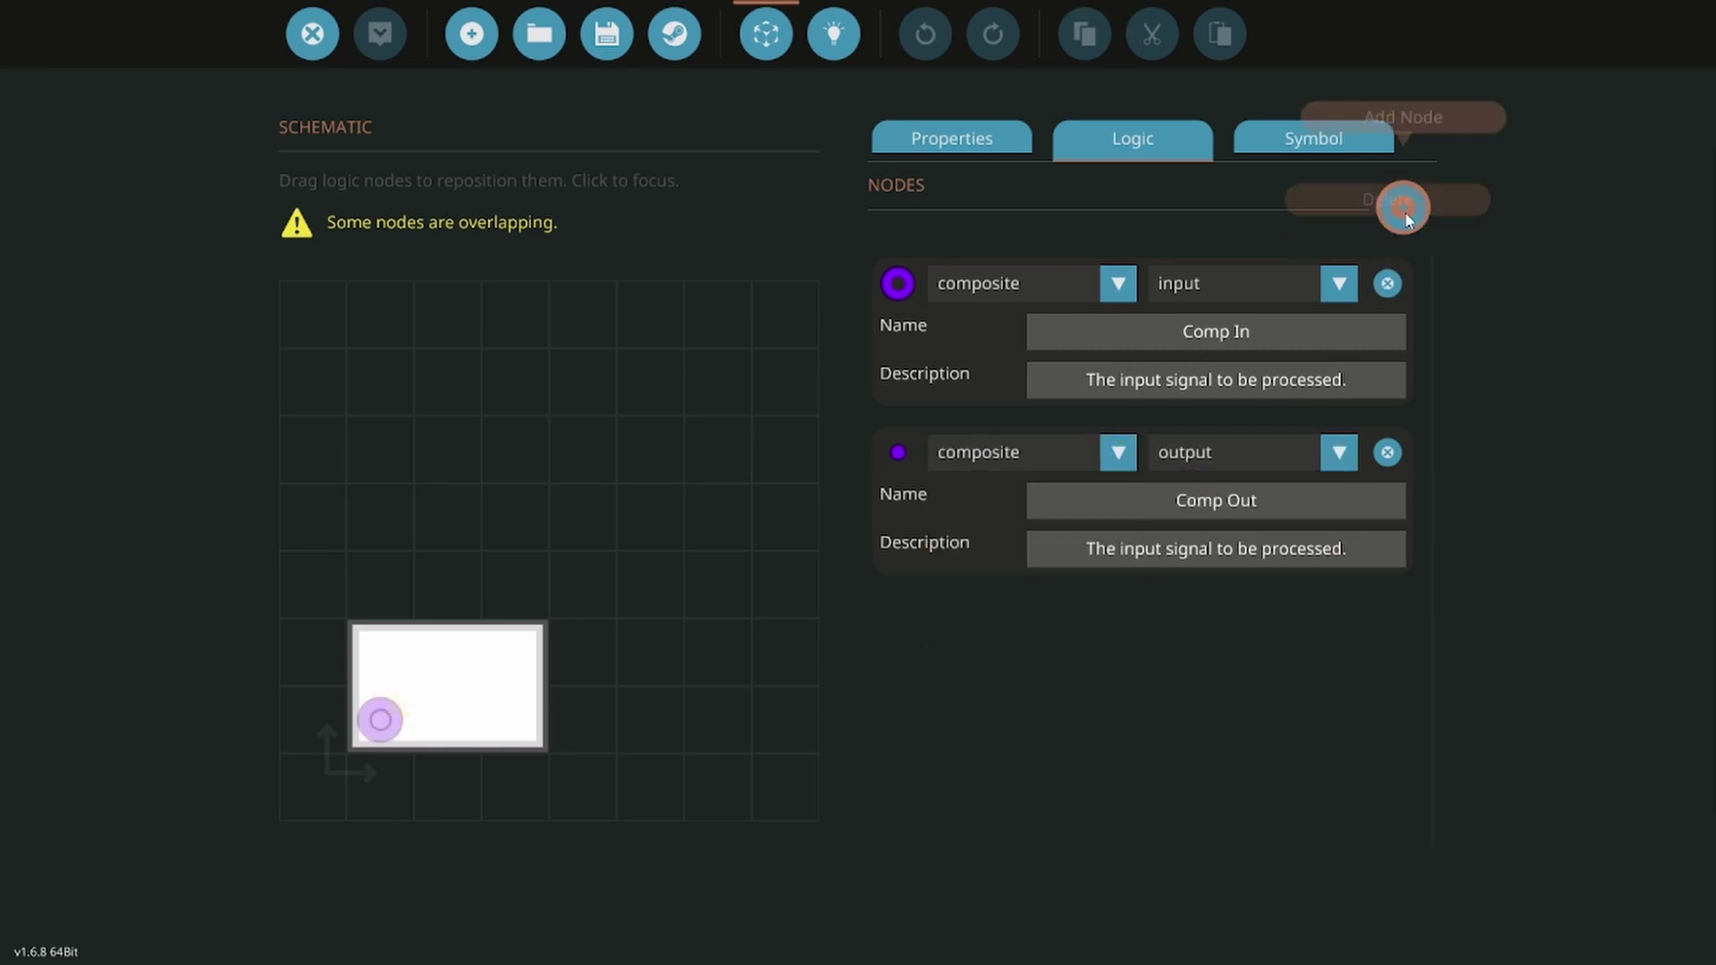
# Step: Add an on/off output node named Winch Up
pyautogui.click(1403, 208)
pyautogui.click(1274, 681)
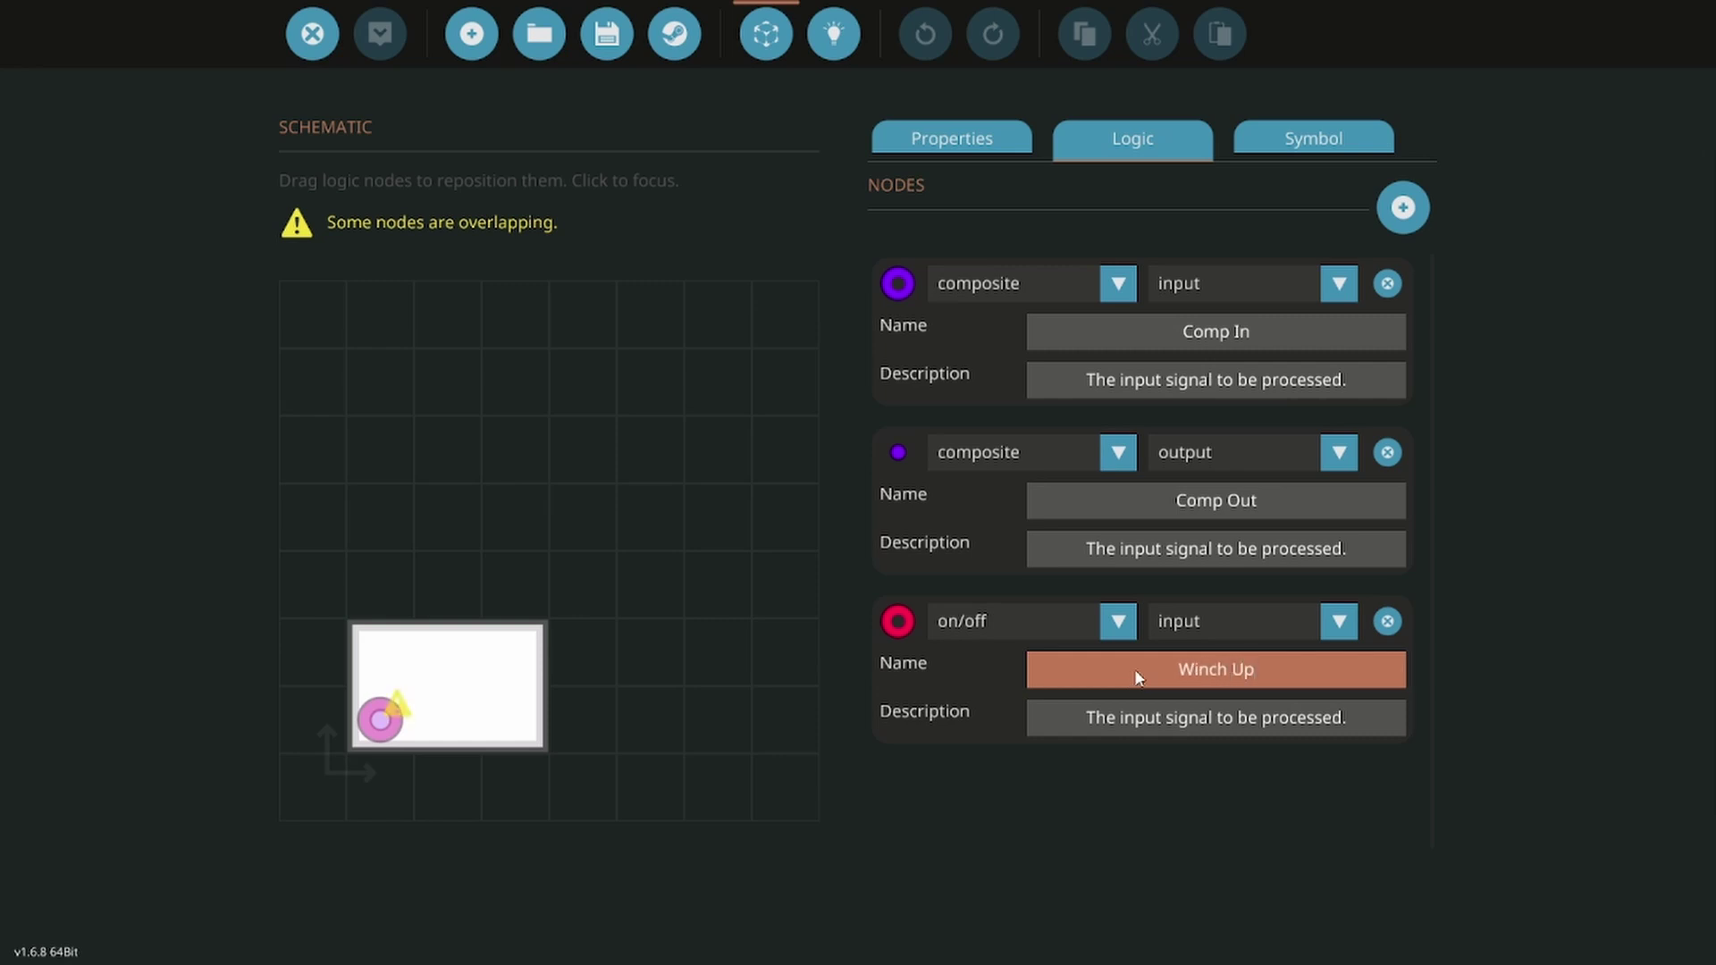
pyautogui.click(1196, 621)
pyautogui.click(1193, 689)
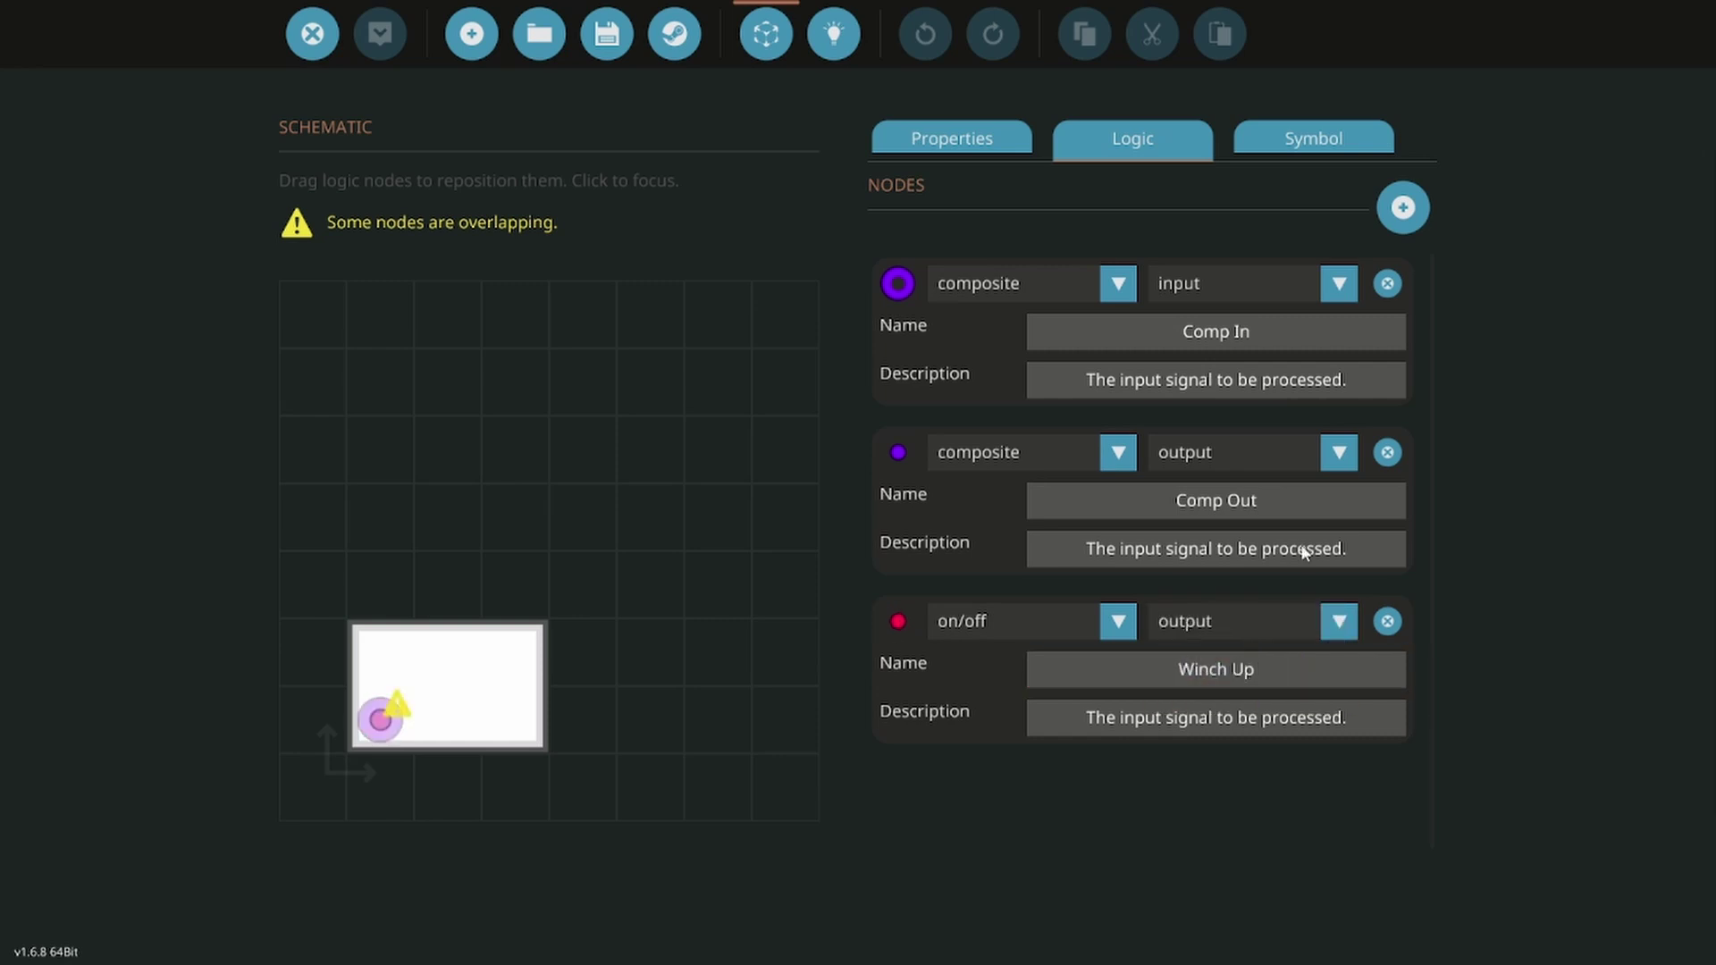
# Step: Add an on/off output node named Winch Down
pyautogui.click(1402, 208)
pyautogui.scroll(-1, 1219, 567)
pyautogui.click(1130, 774)
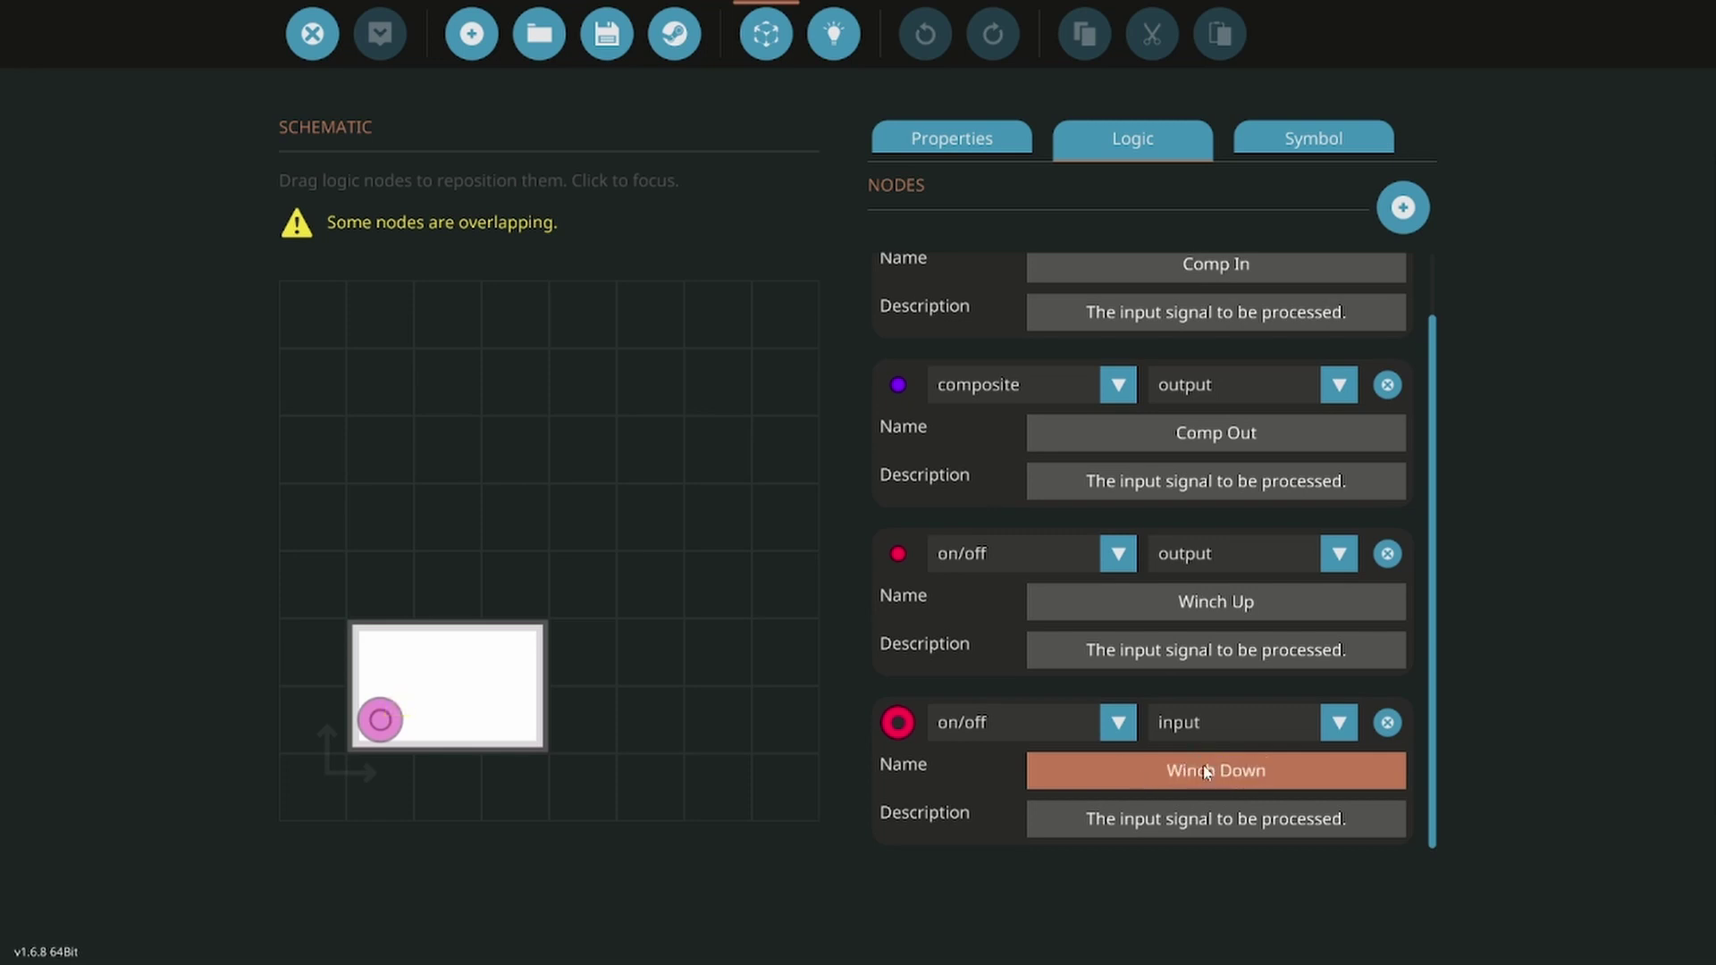
pyautogui.click(1233, 724)
pyautogui.click(1199, 795)
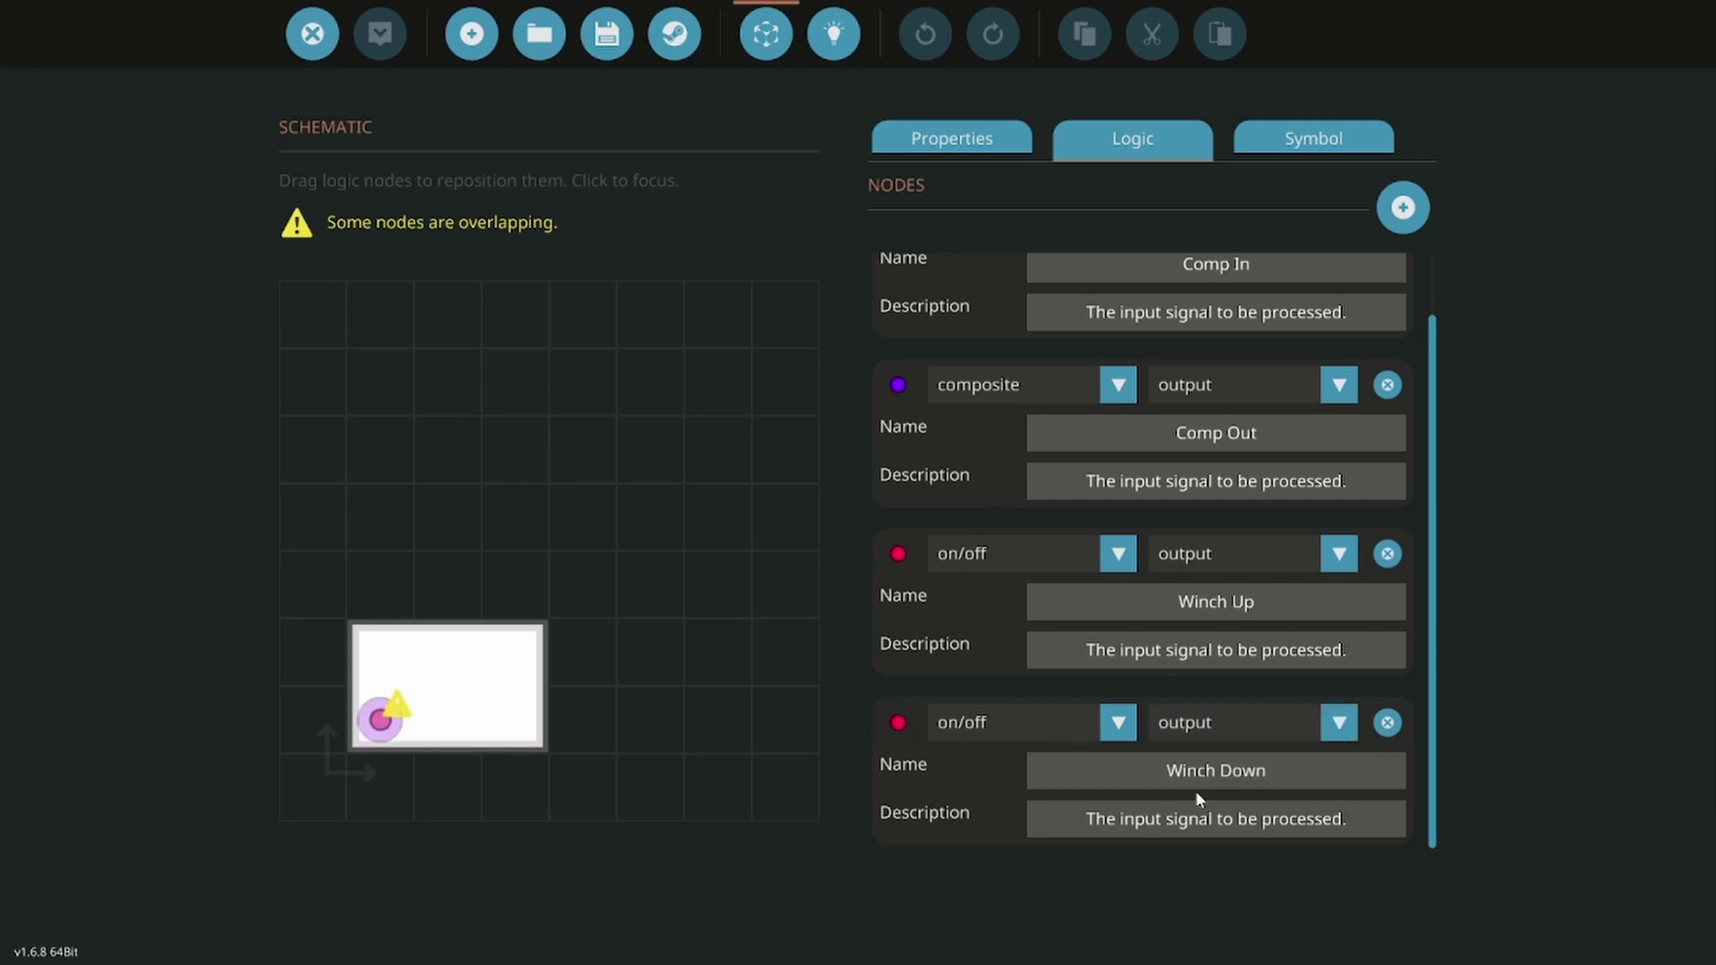
# Step: Add an on/off output node named Winch Signal
pyautogui.click(1402, 207)
pyautogui.scroll(-1, 1202, 501)
pyautogui.click(1245, 784)
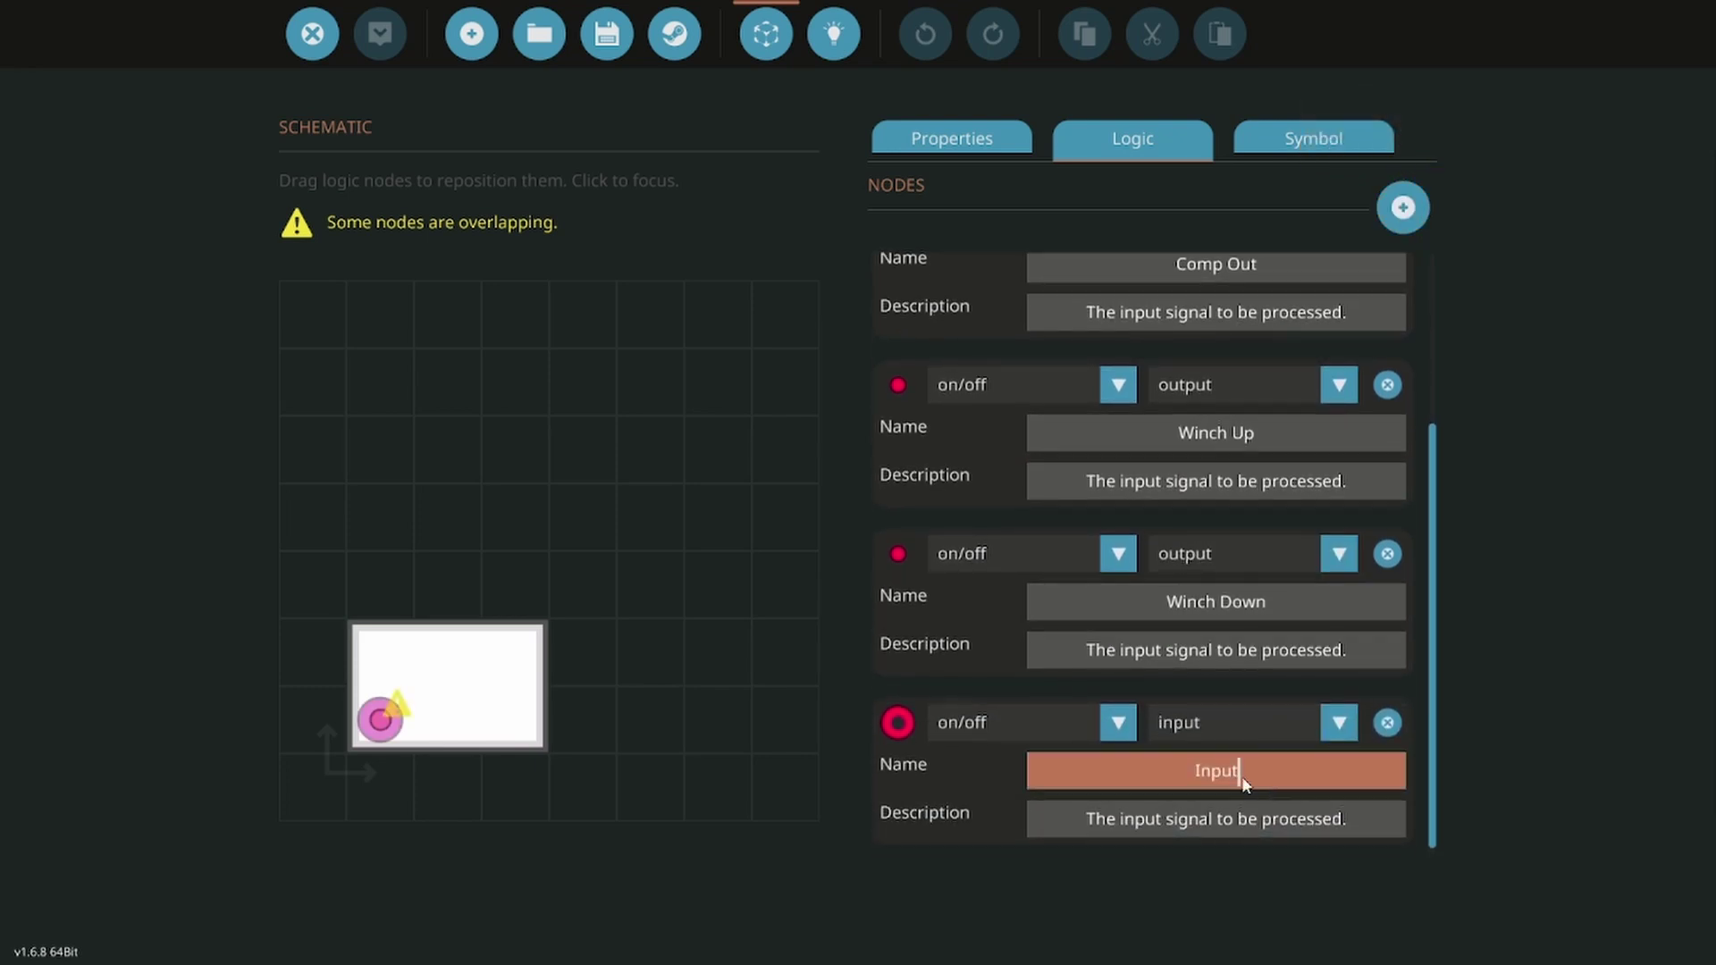
pyautogui.doubleClick(1245, 784)
pyautogui.write('Winch Sig')
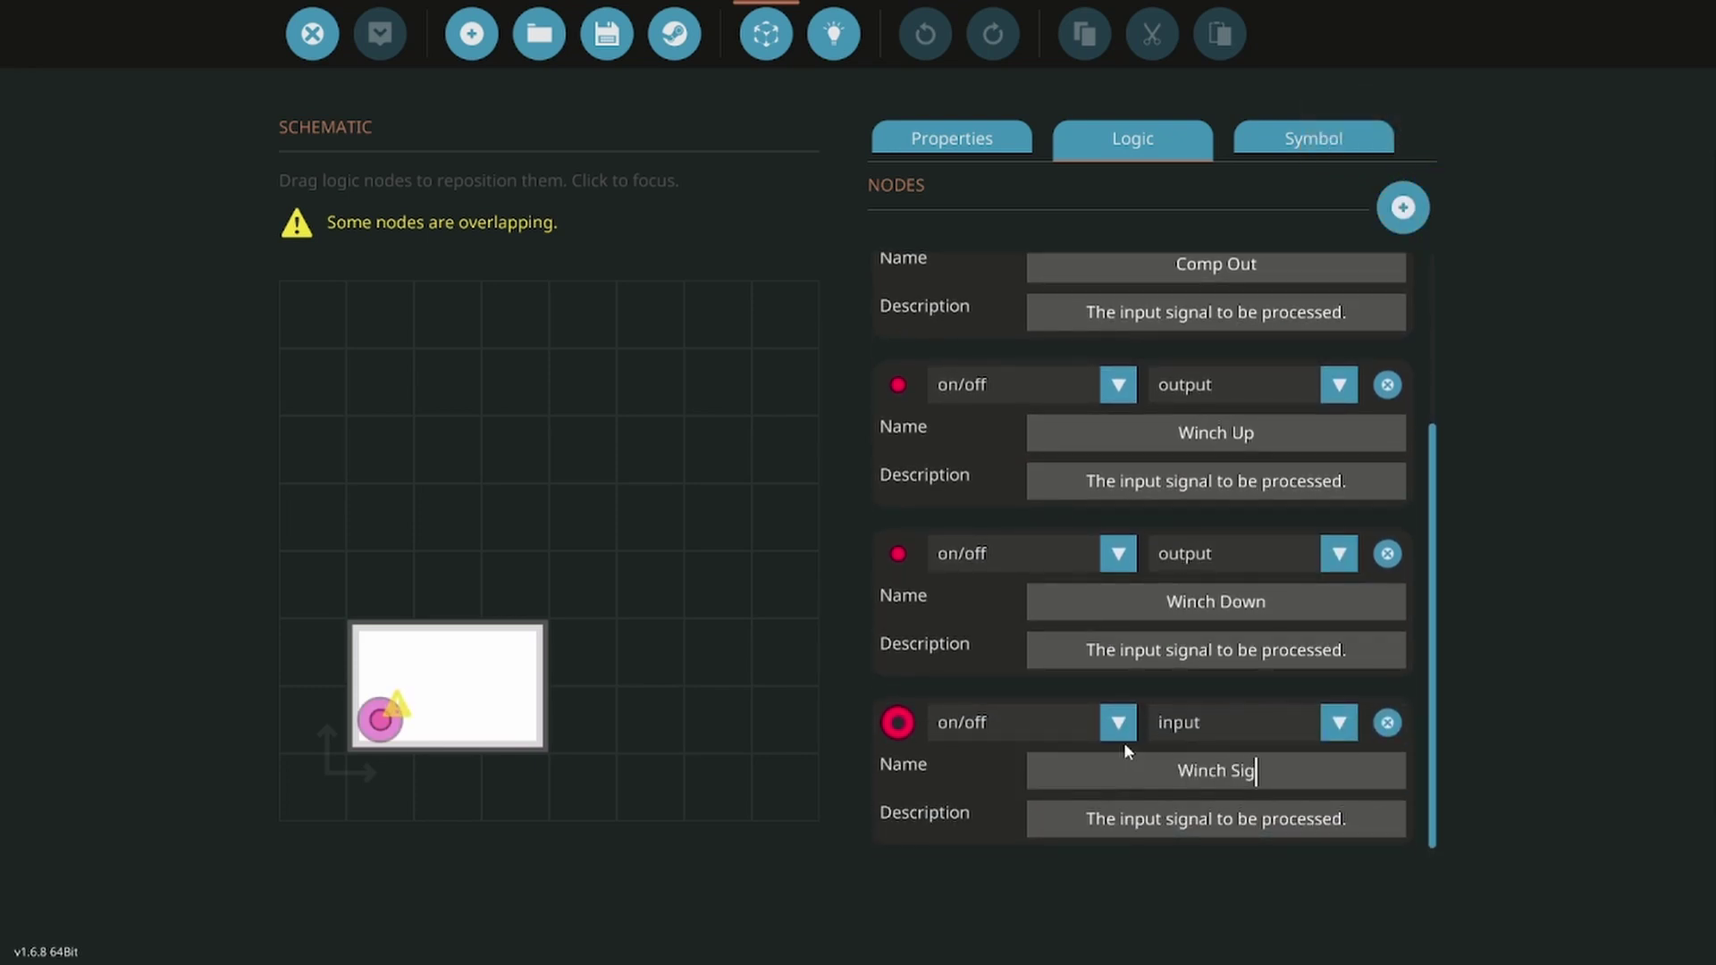
pyautogui.write('nal')
pyautogui.click(1180, 726)
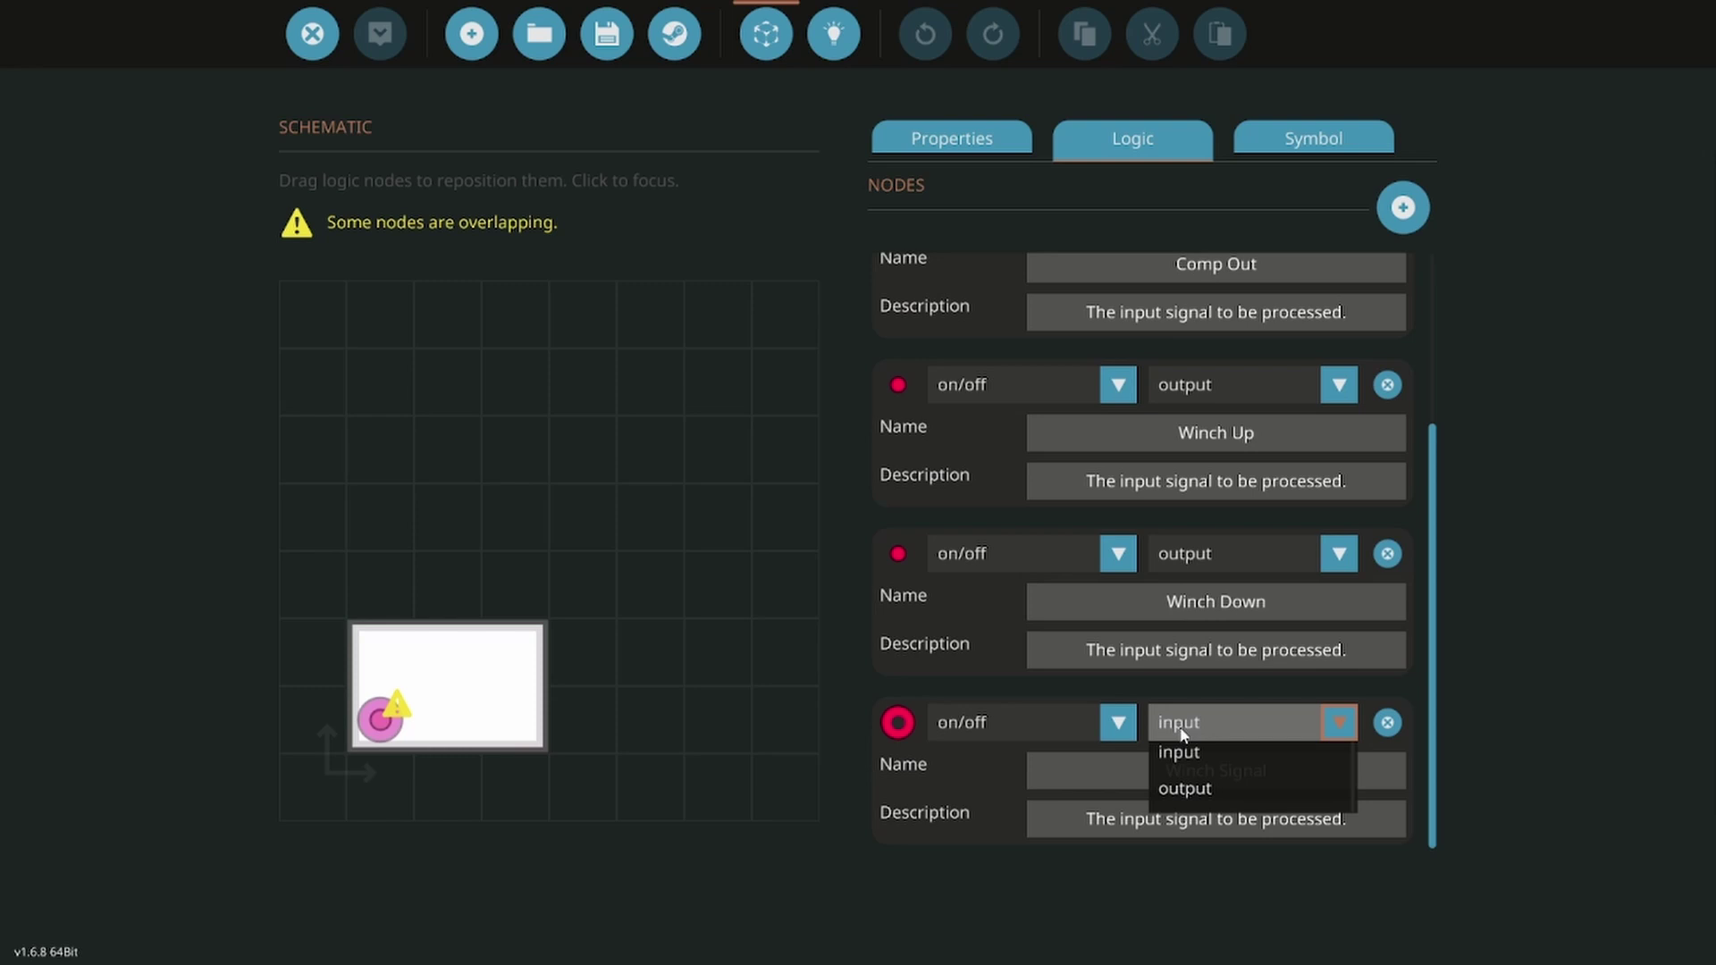
pyautogui.click(1197, 791)
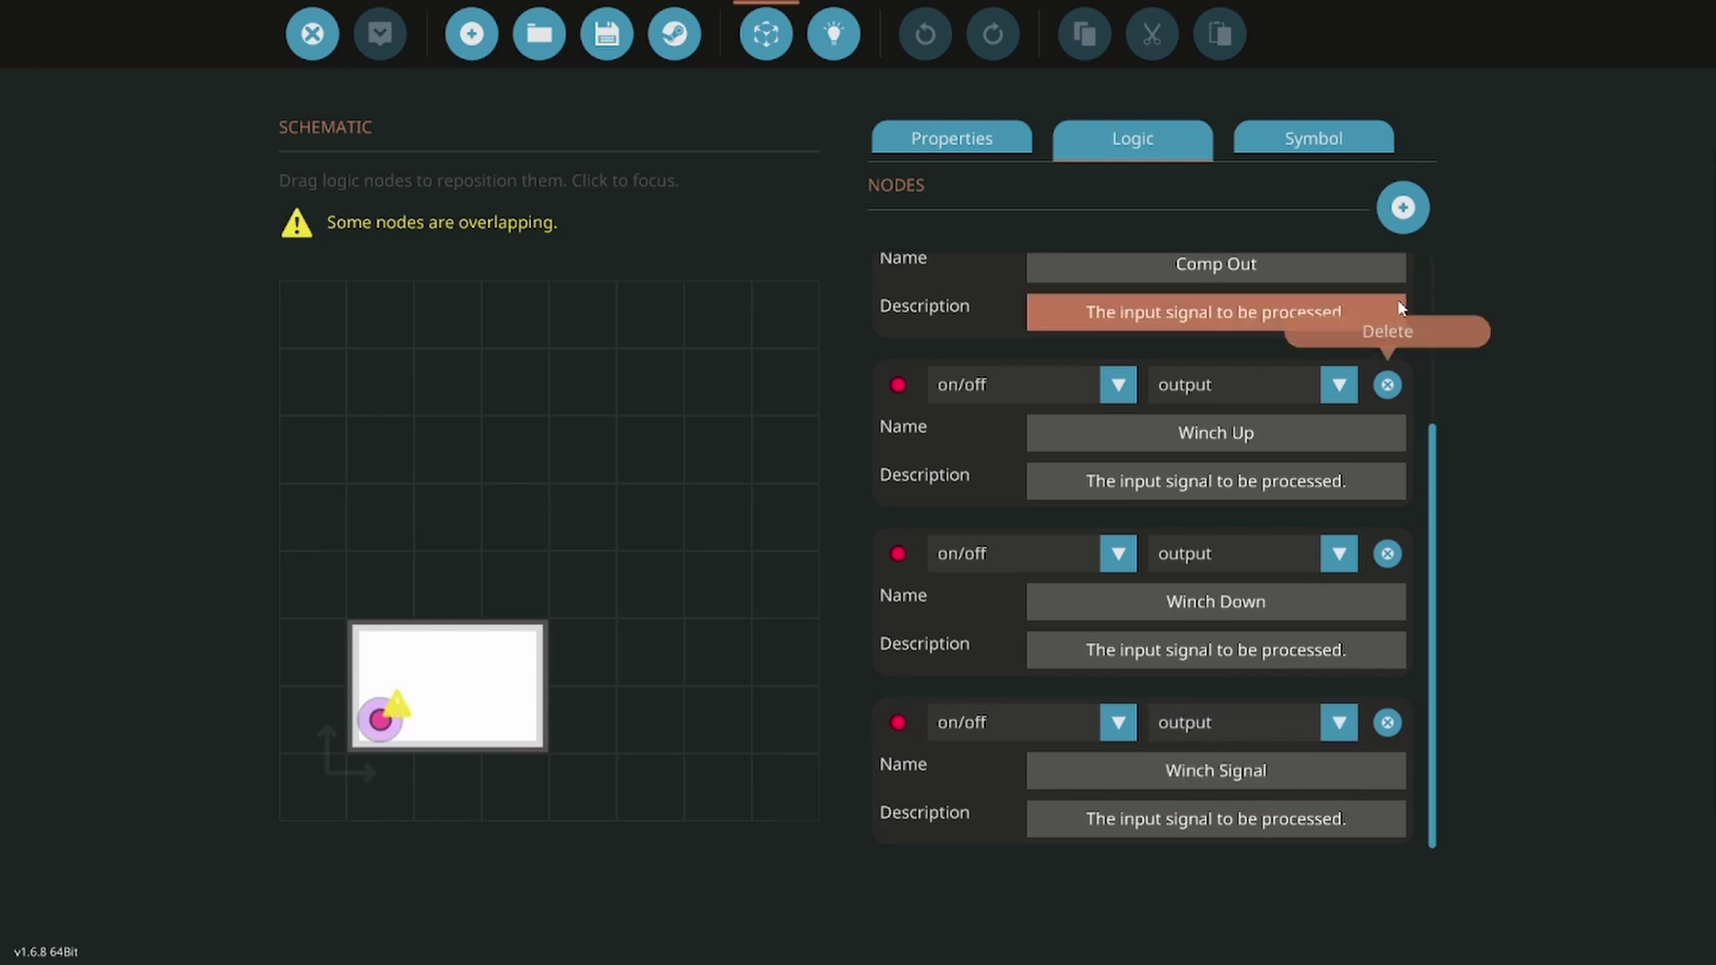
# Step: Add a logic node named Winch Length with type number, kept as an input
pyautogui.click(1403, 211)
pyautogui.scroll(-2, 1269, 625)
pyautogui.click(1249, 775)
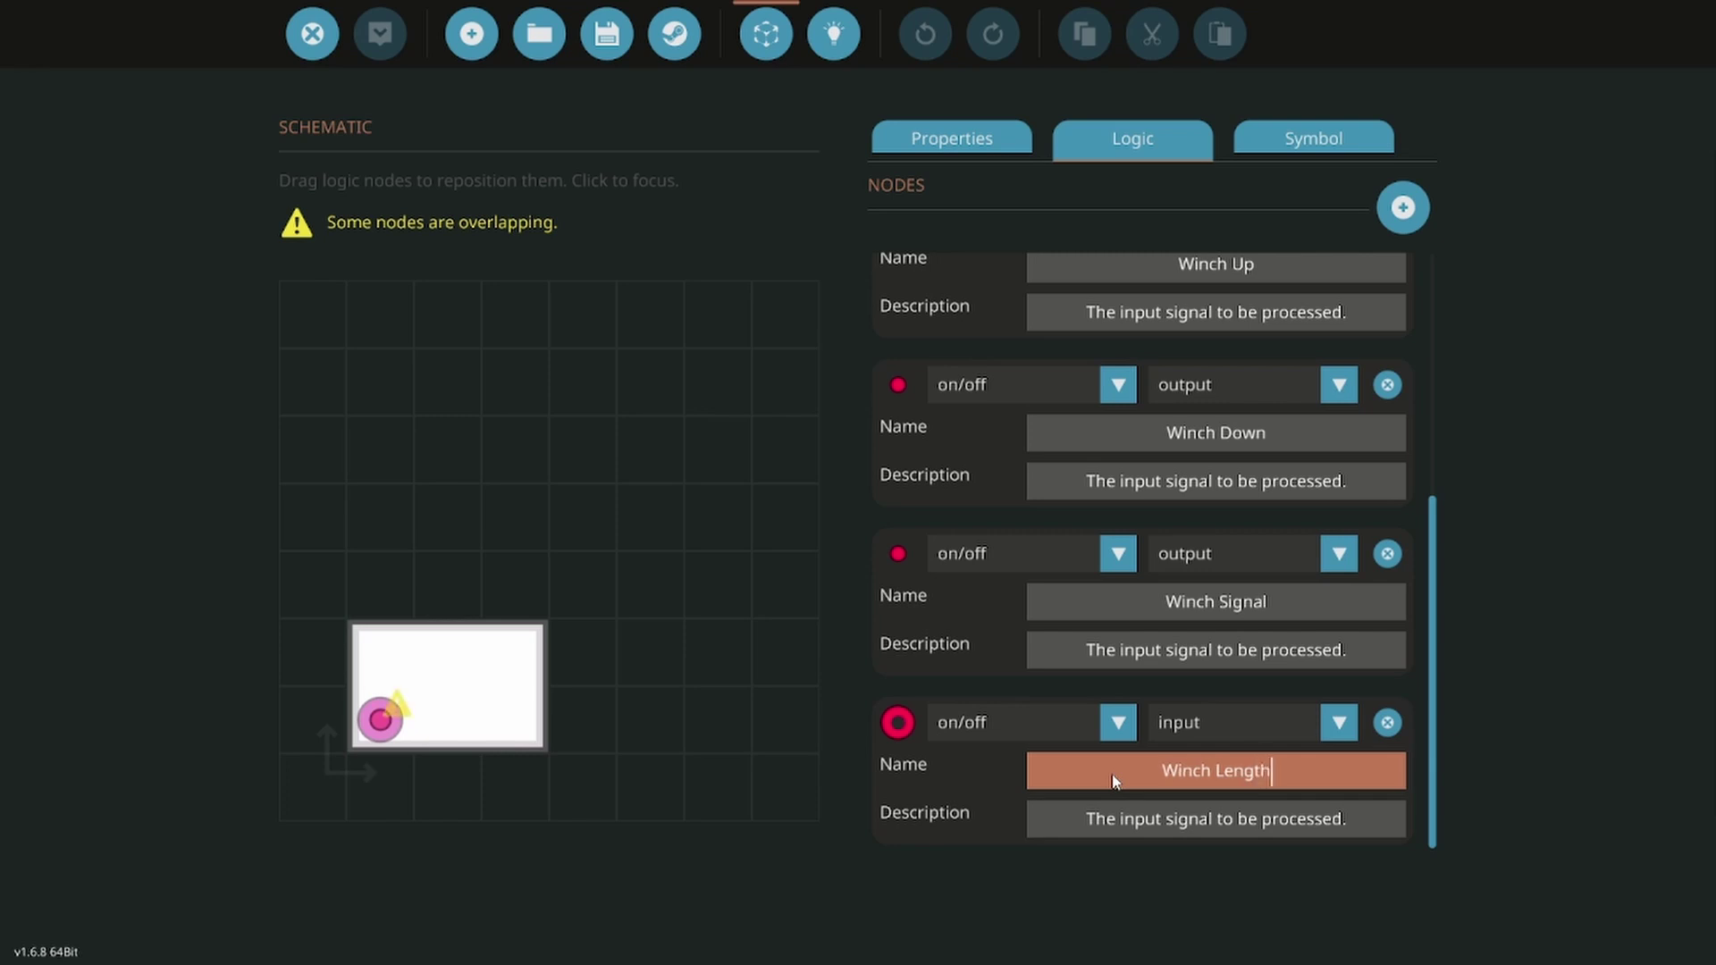
pyautogui.press('Return')
pyautogui.click(1091, 723)
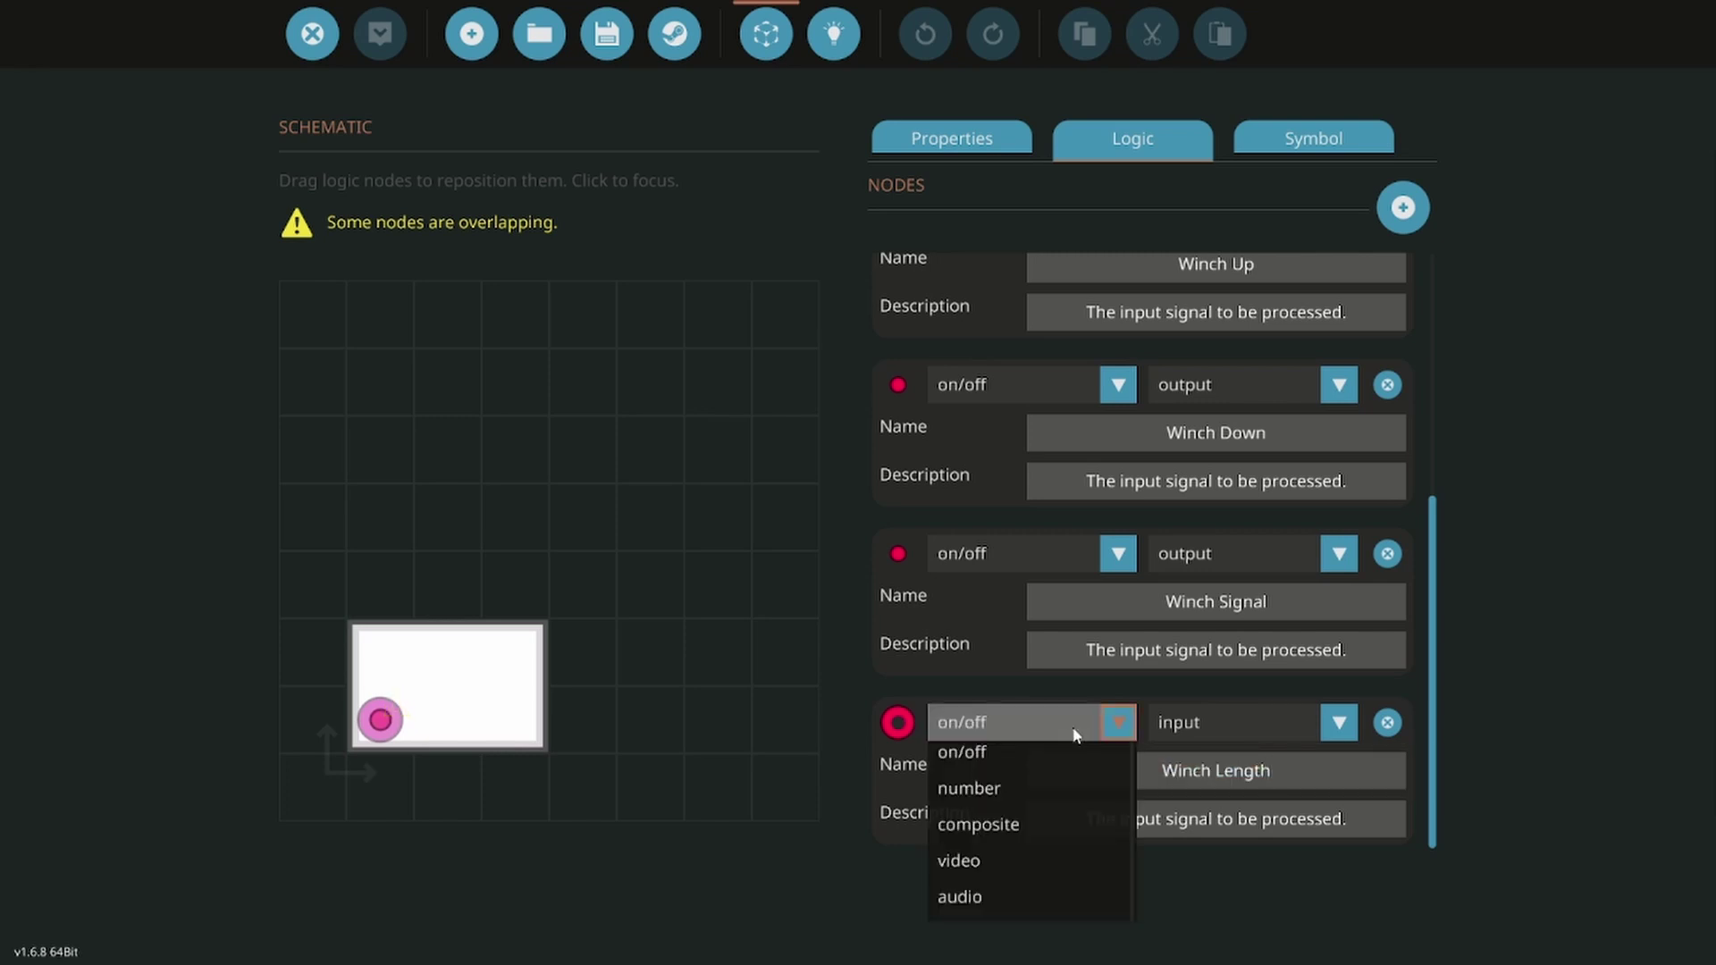
pyautogui.click(1047, 787)
pyautogui.click(1189, 729)
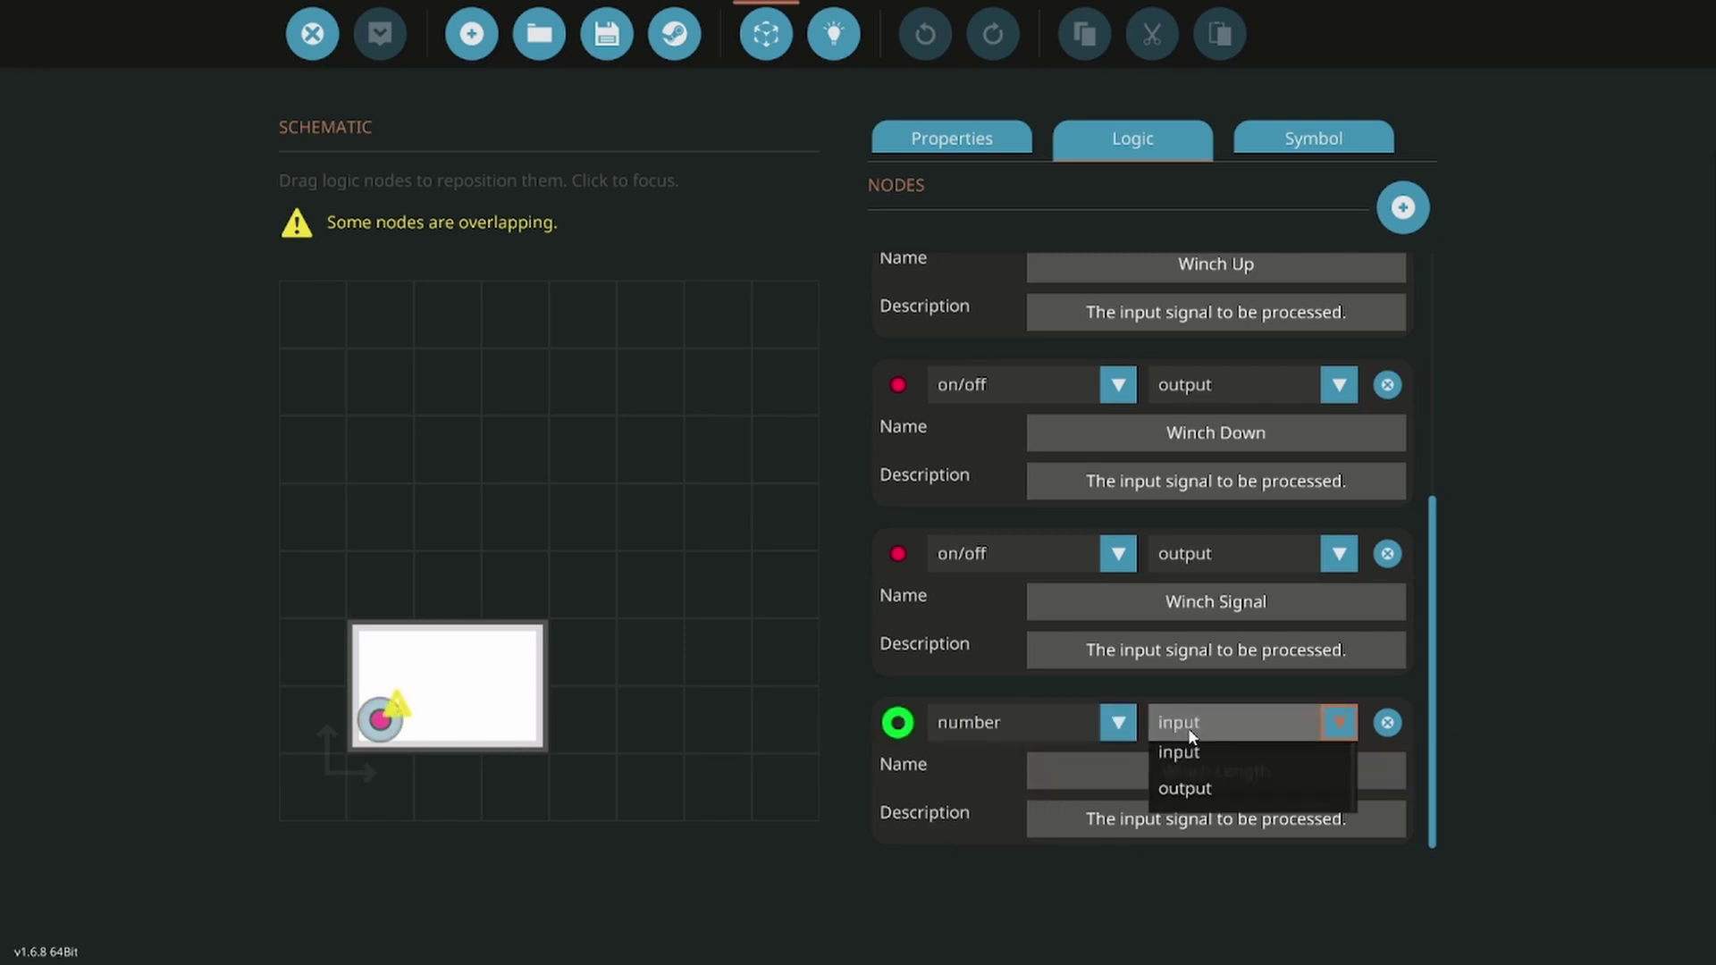
pyautogui.click(1188, 735)
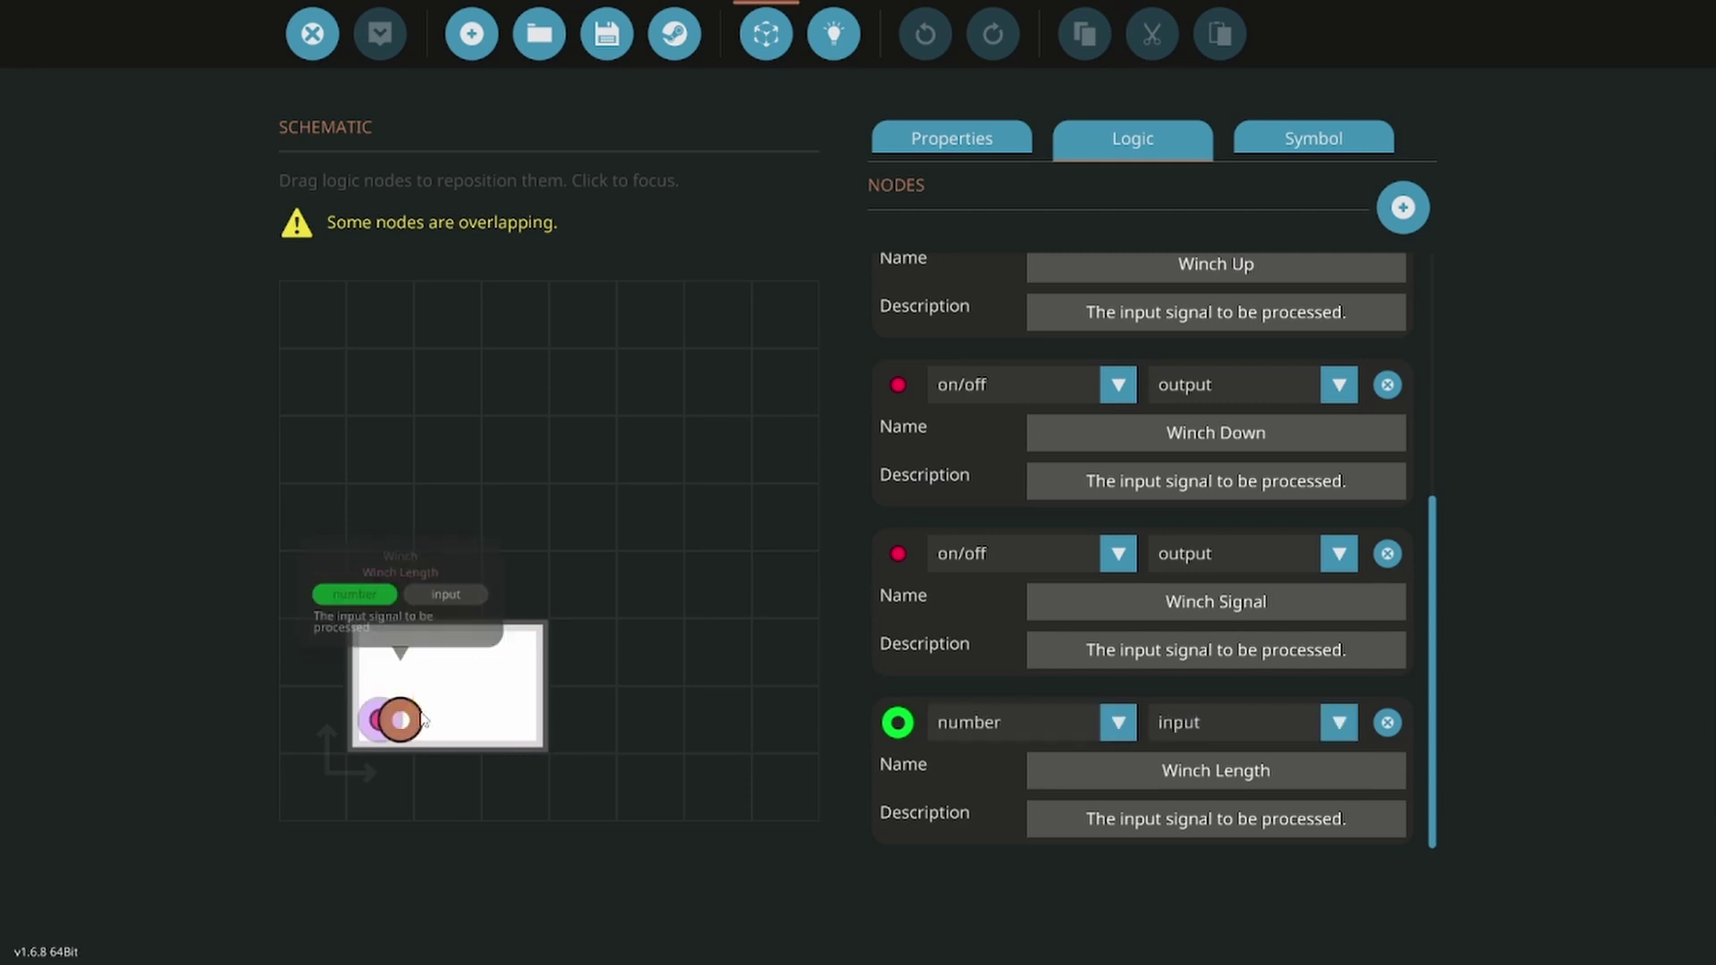
# Step: Spread the six overlapping nodes over the three-by-two schematic so each occupies its own cell
pyautogui.moveTo(399, 719); pyautogui.dragTo(514, 719)
pyautogui.moveTo(379, 719); pyautogui.dragTo(480, 657)
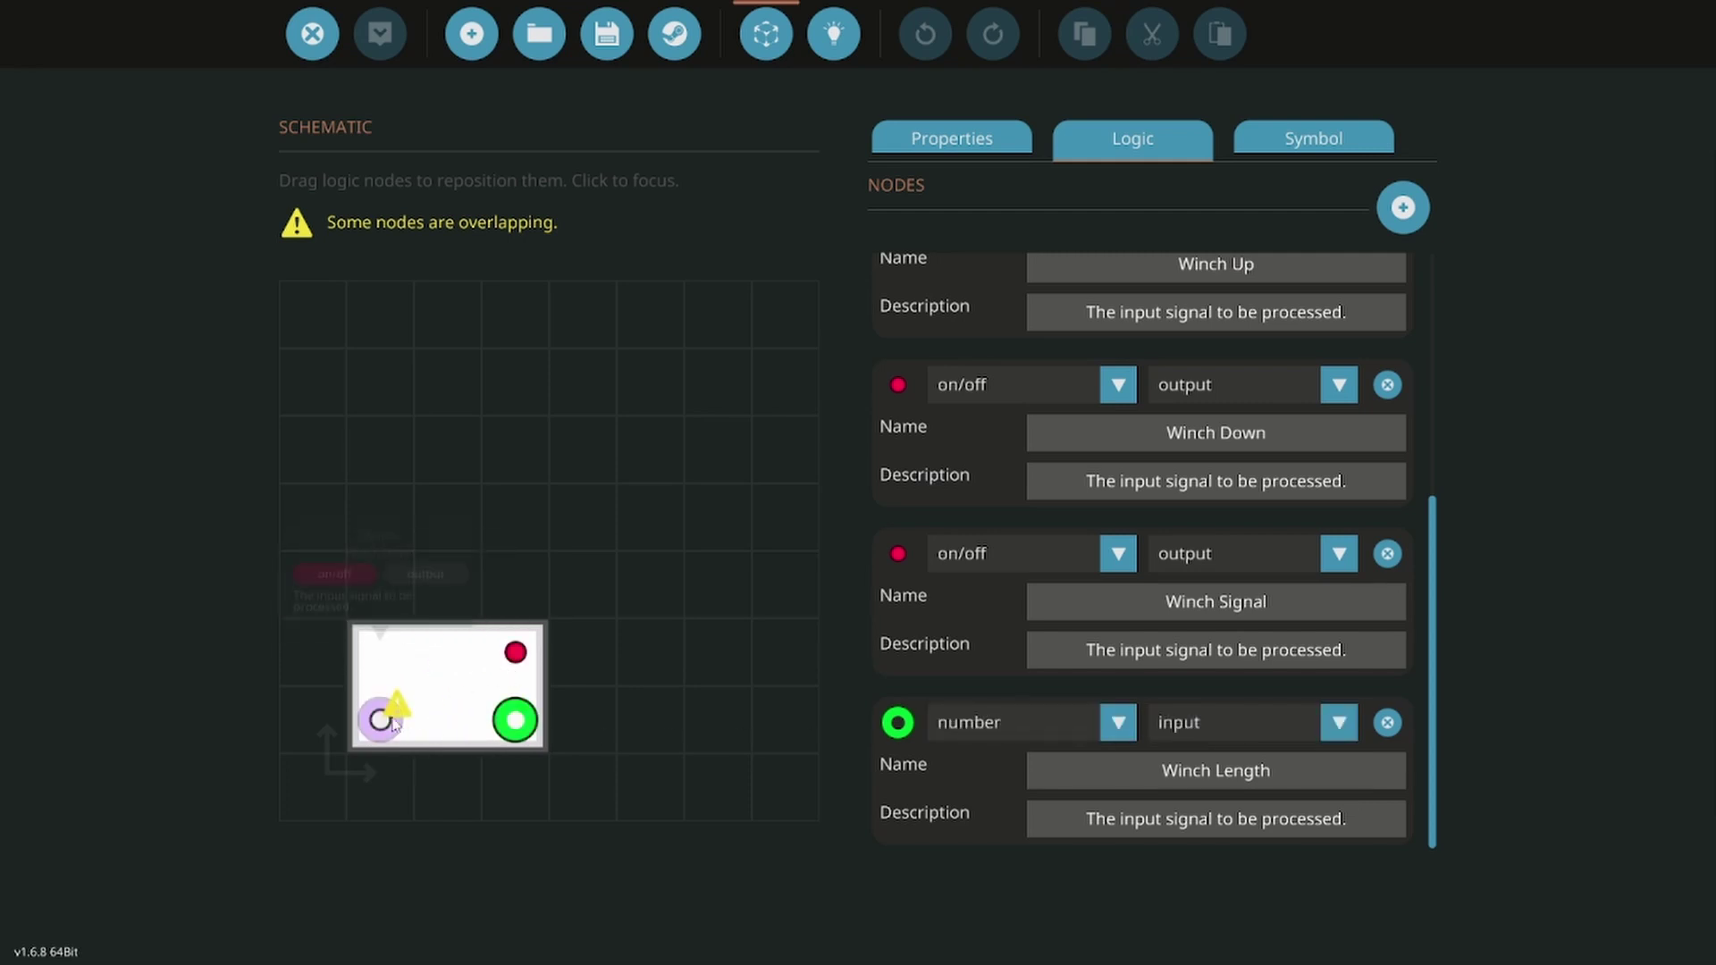
pyautogui.moveTo(384, 719); pyautogui.dragTo(385, 676)
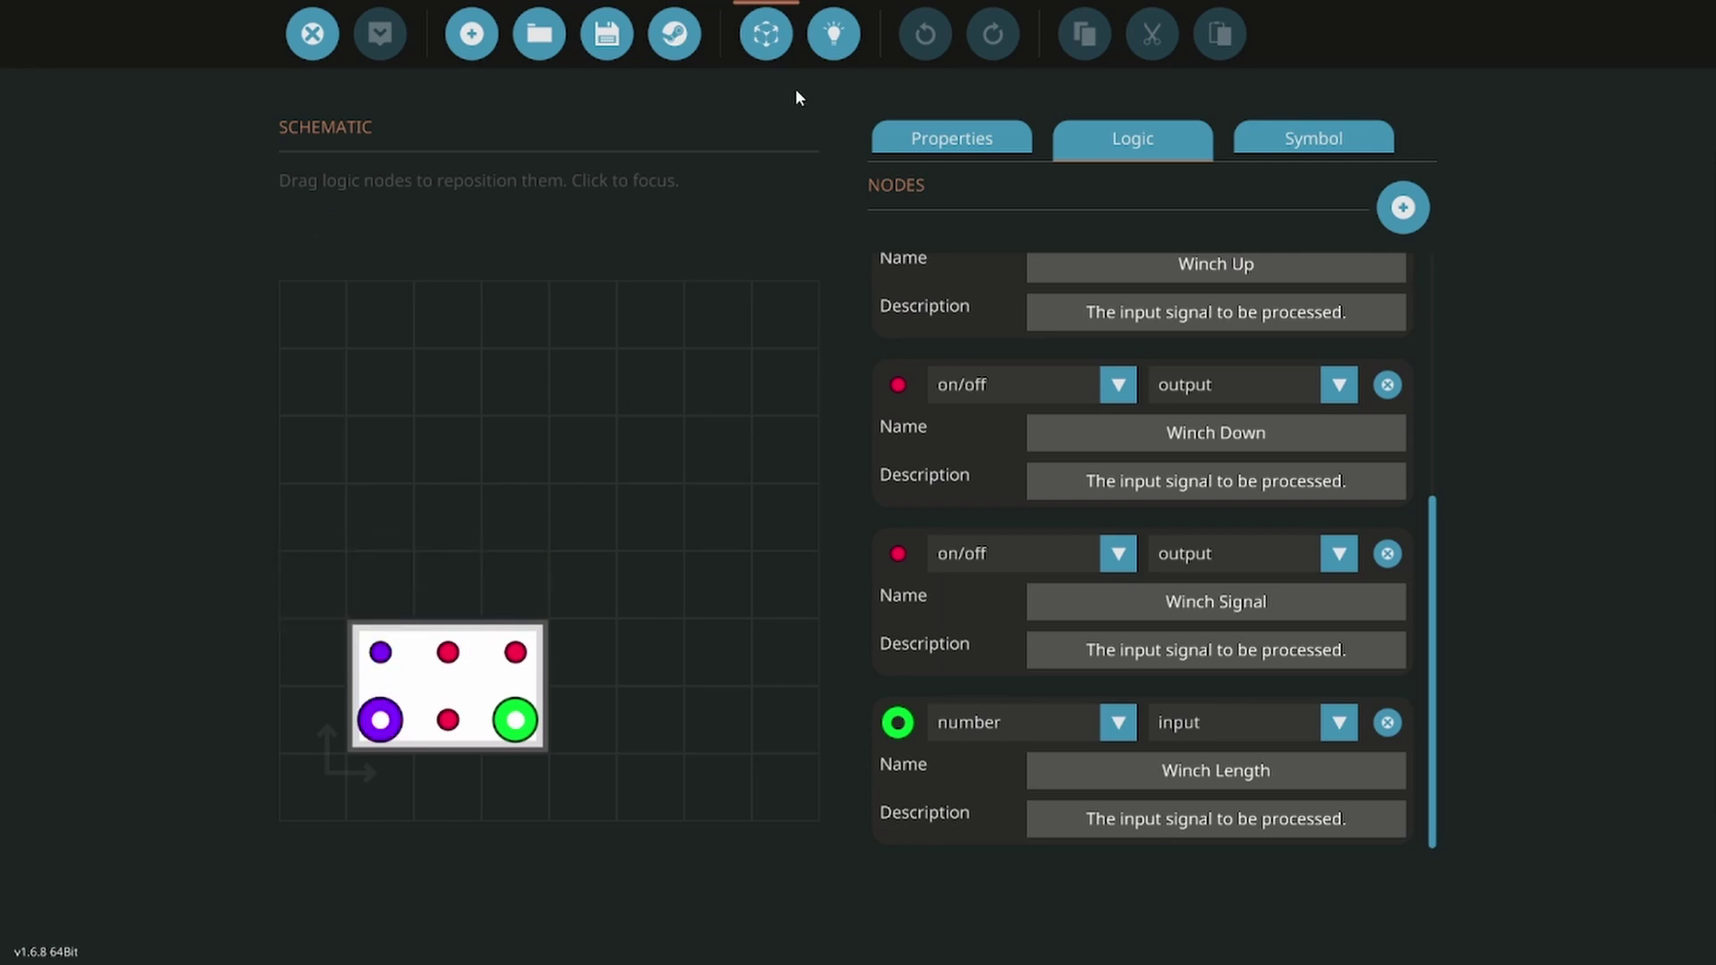
# Step: In the logic editor, separate the stacked node blocks into an input column and an output column with Comp Out above the winch outputs
pyautogui.click(833, 16)
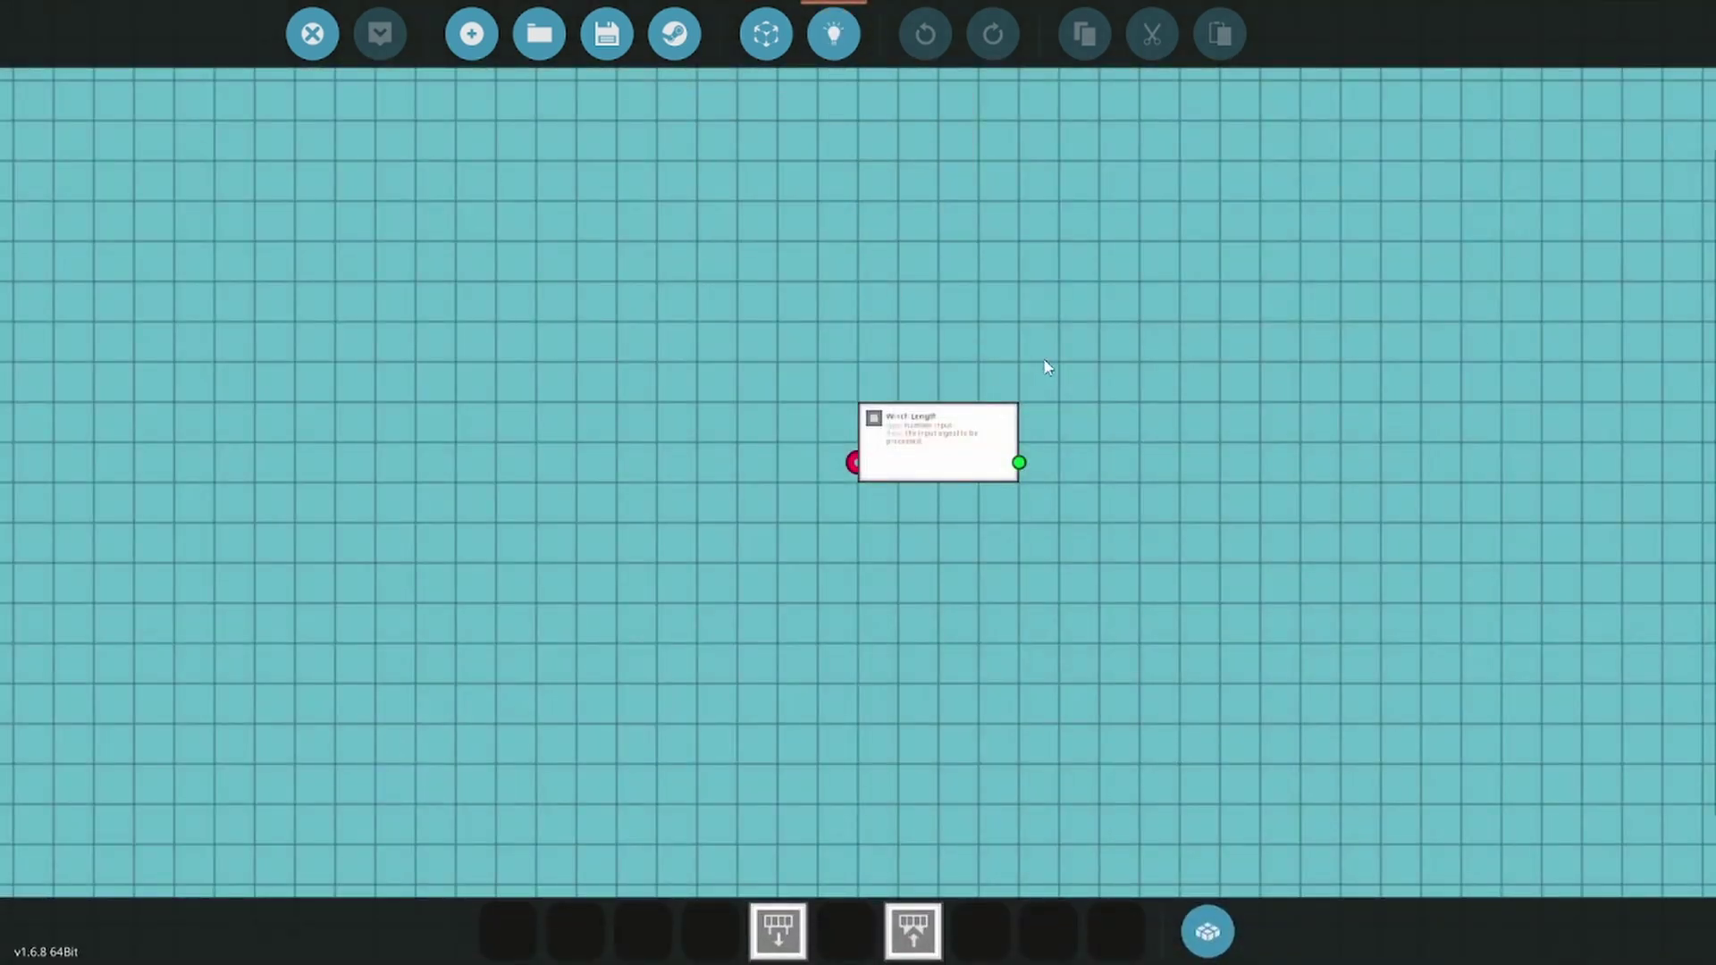
pyautogui.moveTo(893, 438); pyautogui.dragTo(777, 462)
pyautogui.moveTo(909, 452); pyautogui.dragTo(1152, 286)
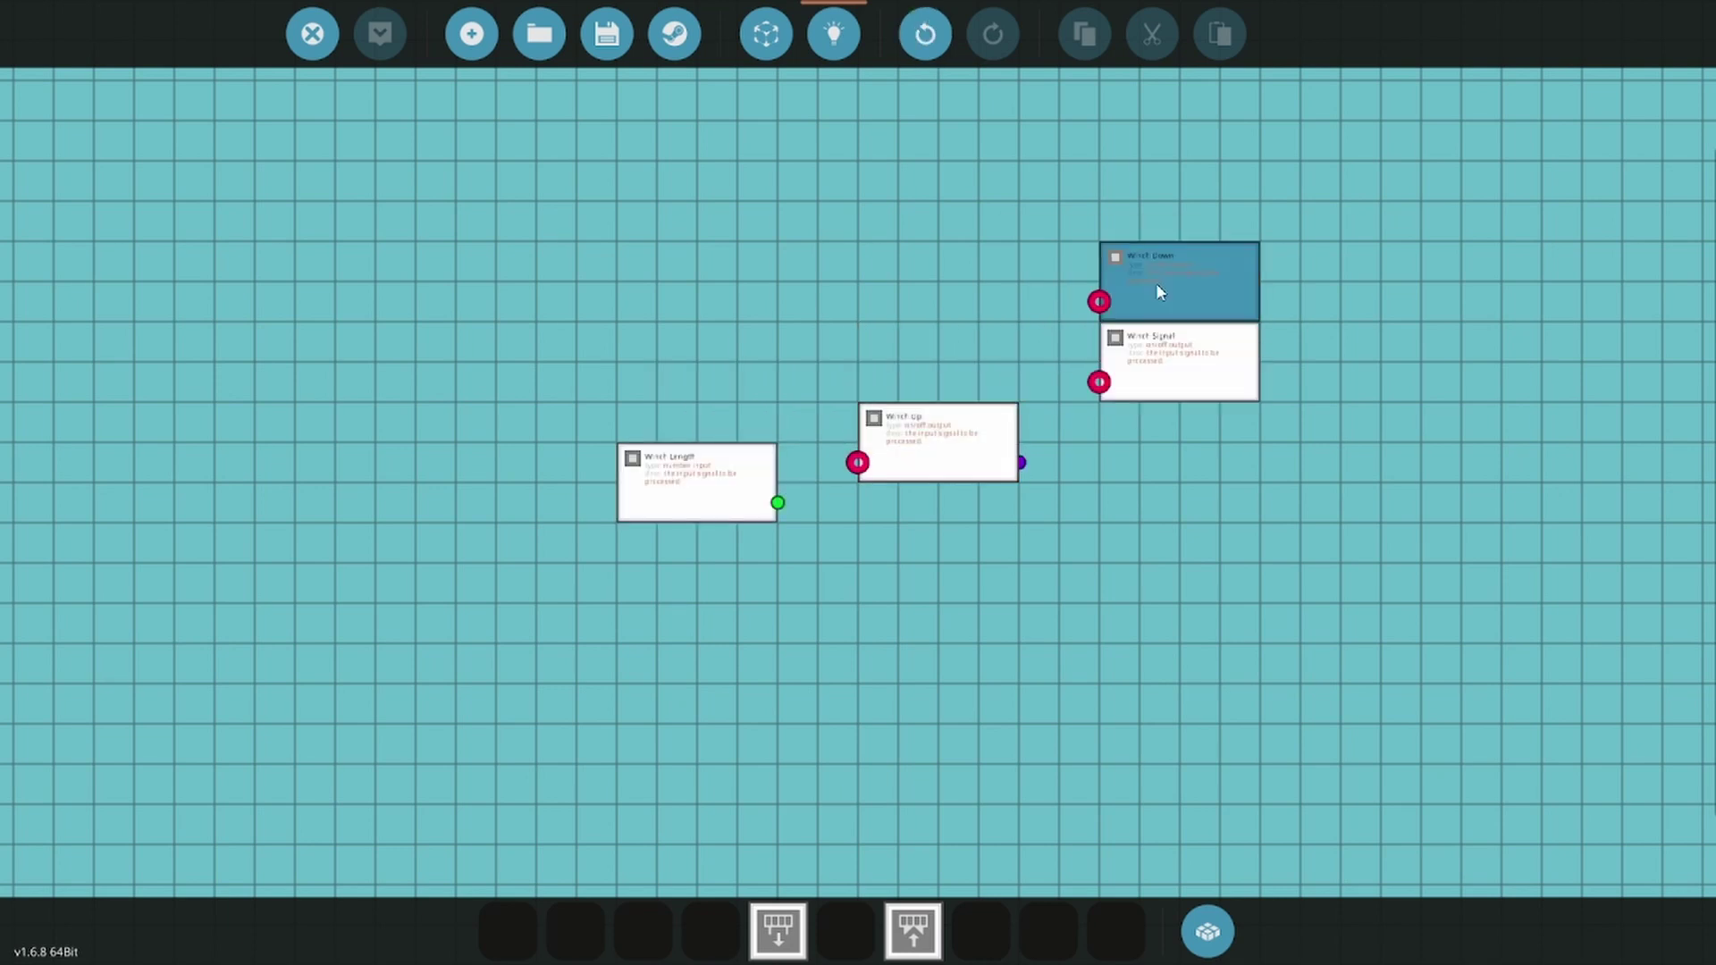
pyautogui.moveTo(963, 445); pyautogui.dragTo(1204, 204)
pyautogui.moveTo(929, 413); pyautogui.dragTo(1171, 90)
pyautogui.moveTo(981, 455); pyautogui.dragTo(740, 415)
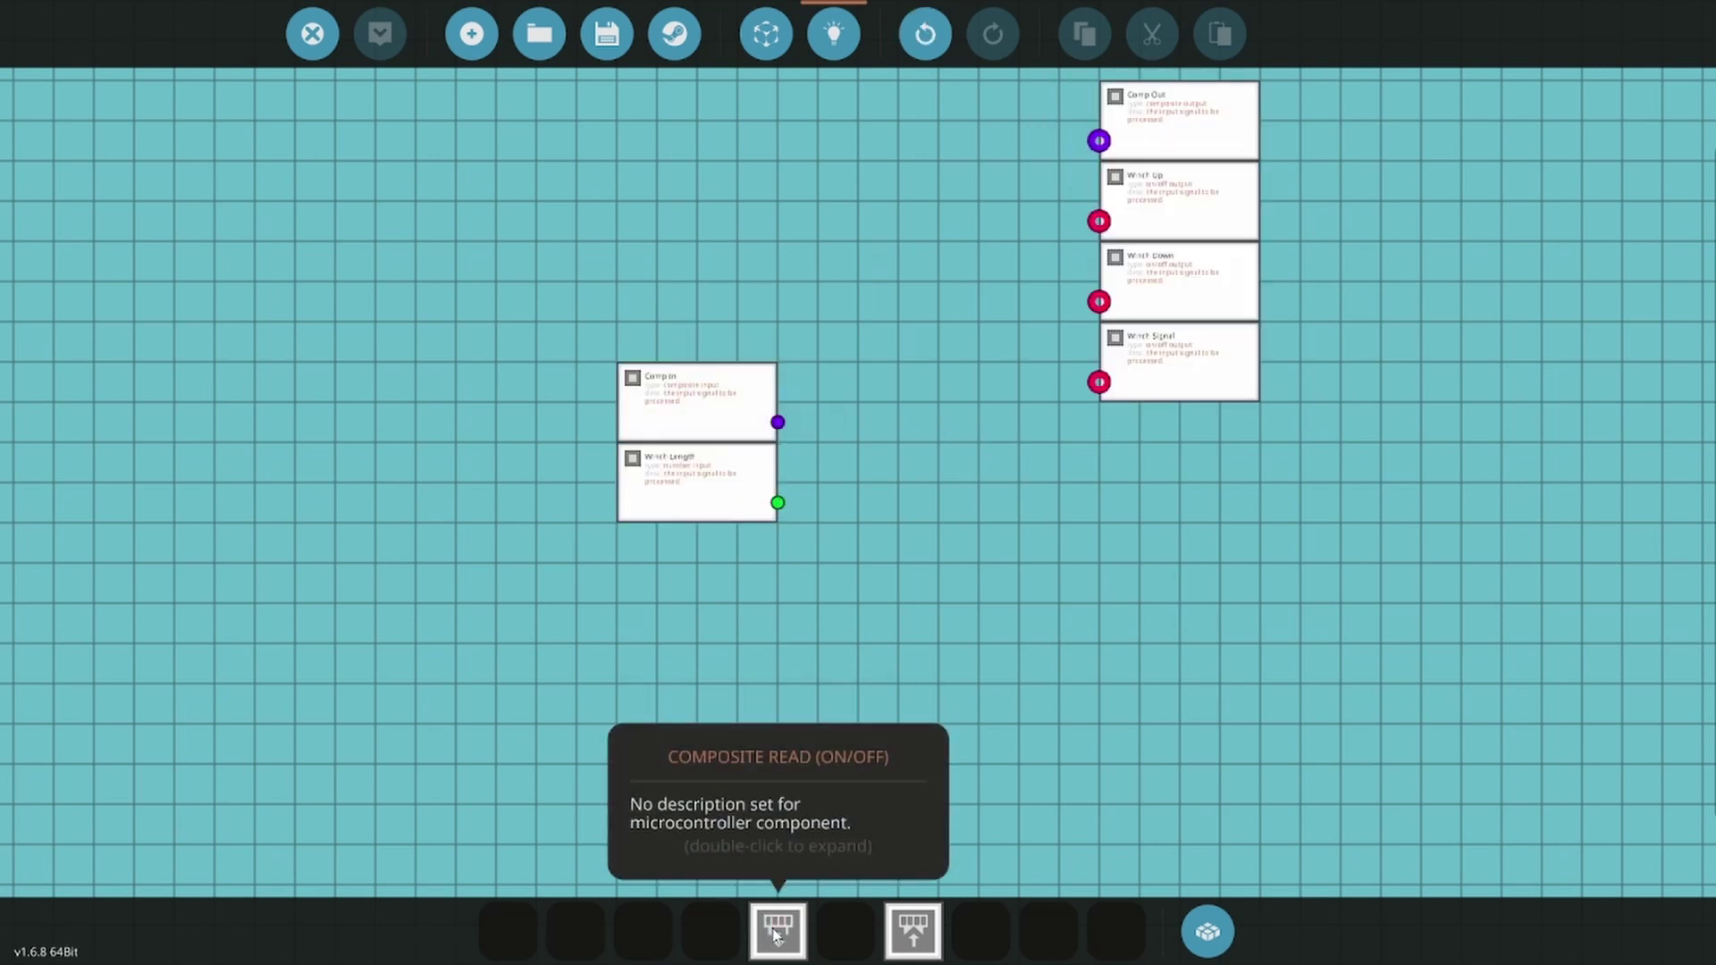
# Step: Place a Composite Read (on/off) block between the input and output columns and duplicate it twice to form a stack of three
pyautogui.moveTo(776, 934); pyautogui.dragTo(858, 383)
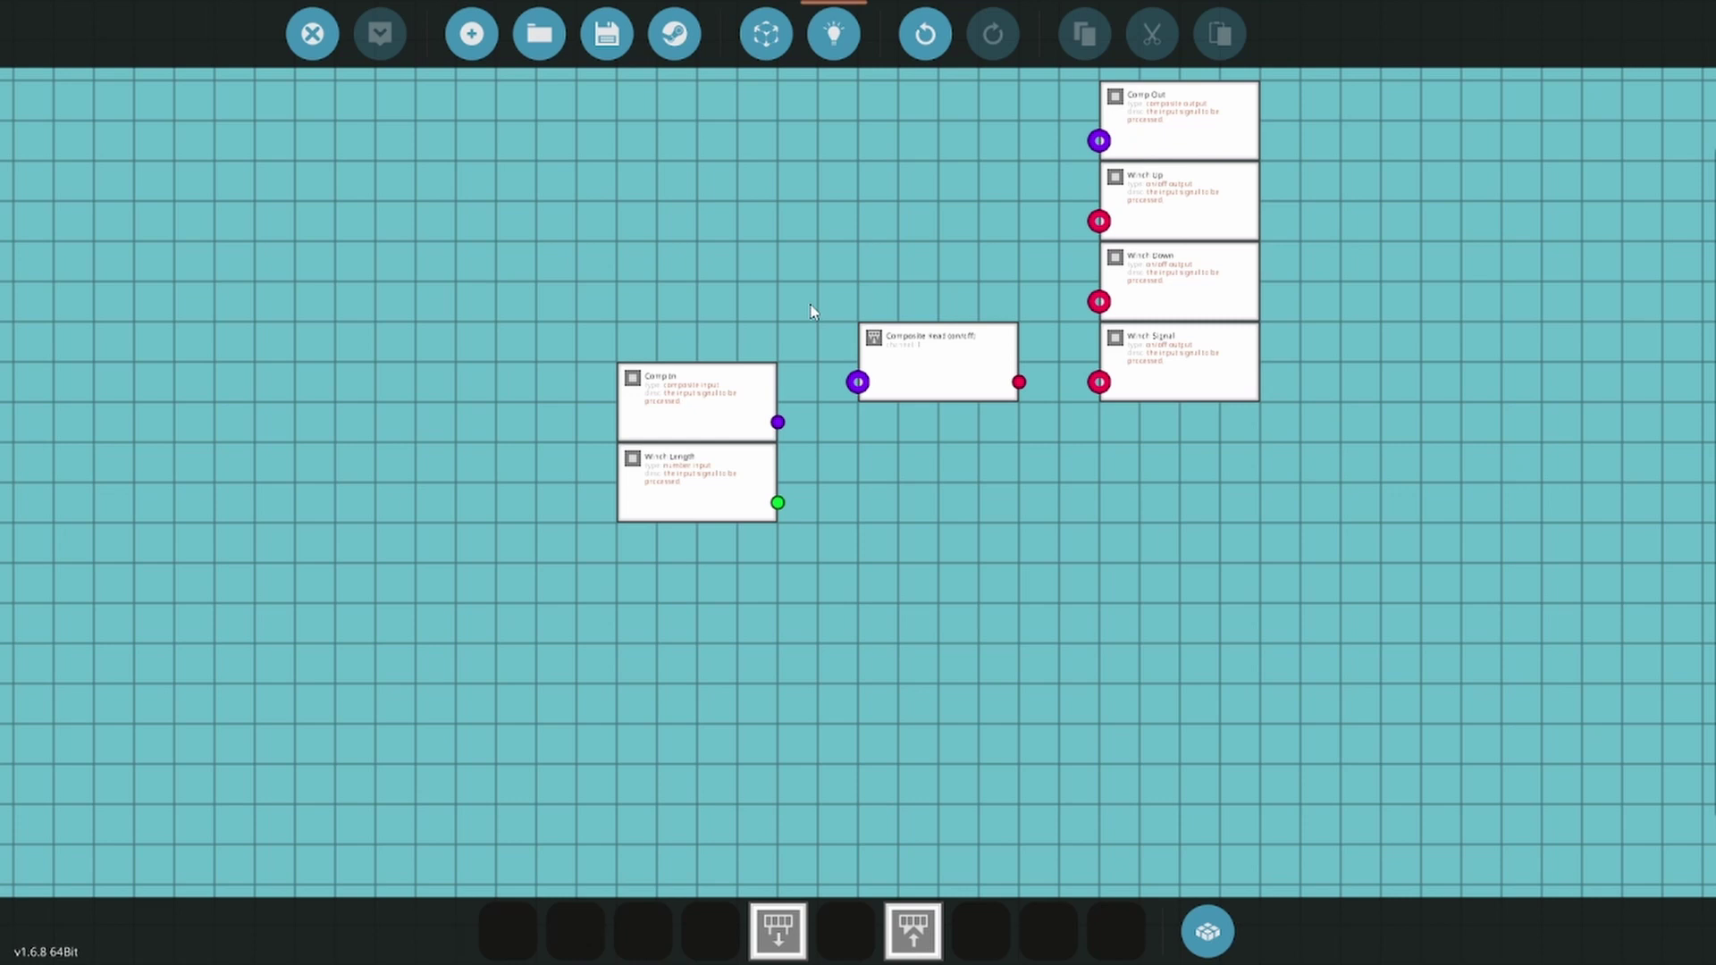
pyautogui.moveTo(810, 305); pyautogui.dragTo(1037, 442)
pyautogui.hotkey('ctrl', 'c')
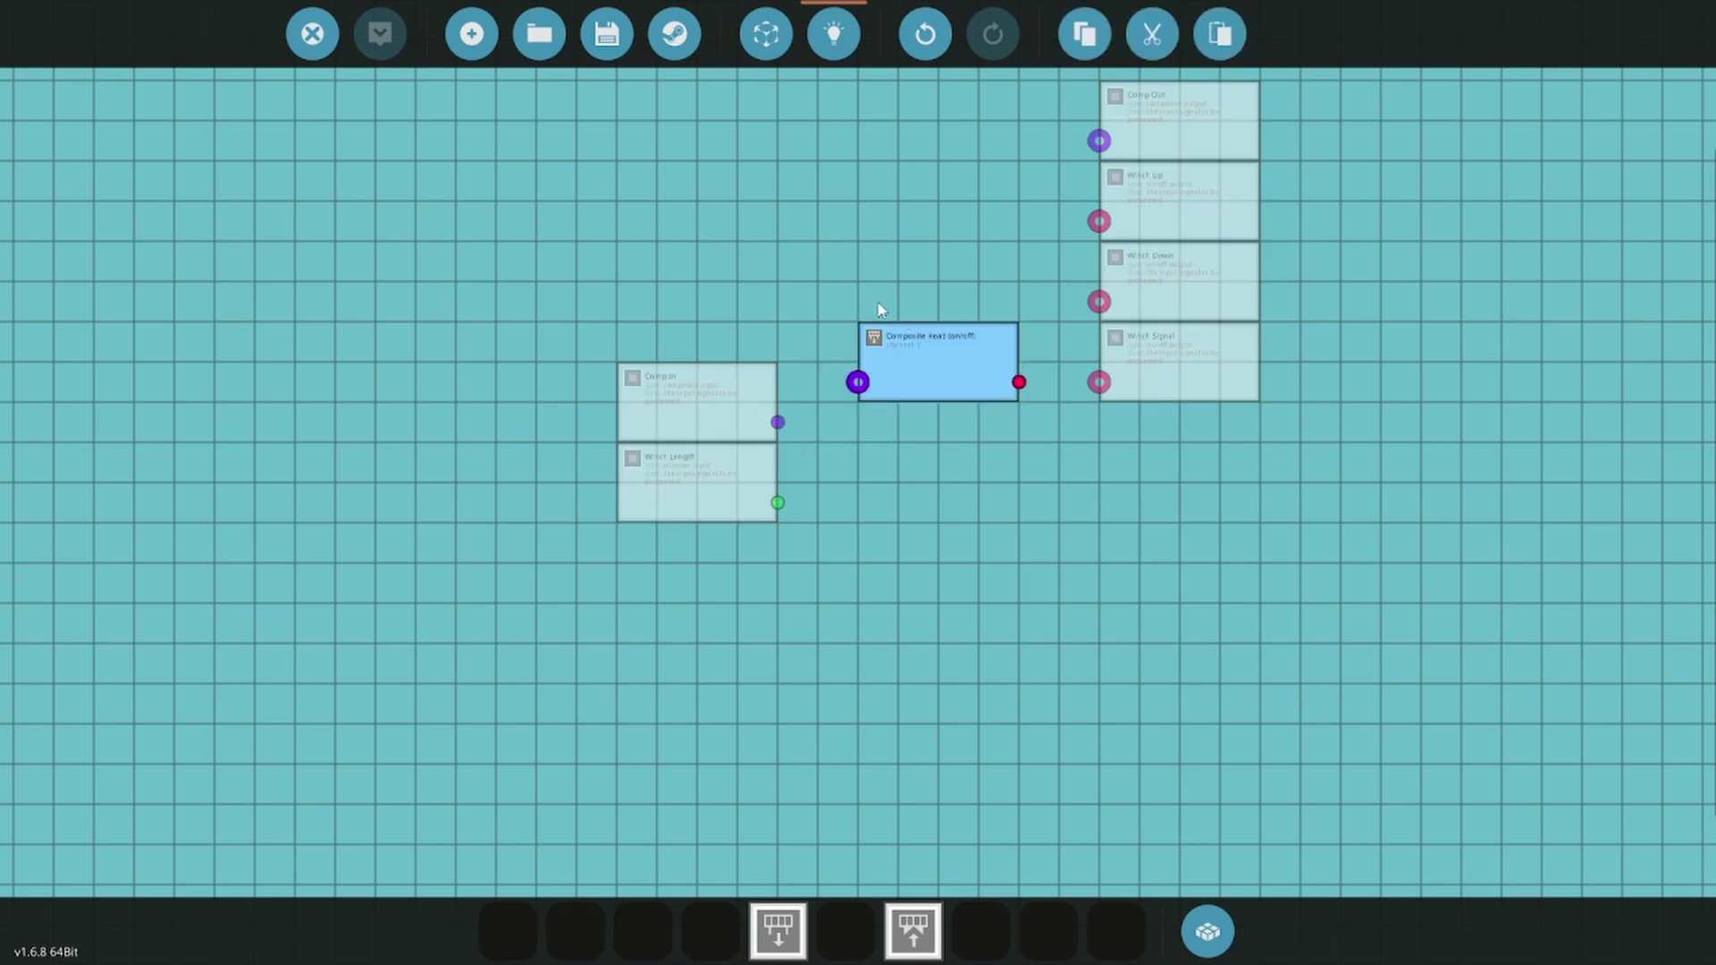
pyautogui.hotkey('ctrl', 'v')
pyautogui.hotkey('ctrl', 'v')
pyautogui.click(731, 202)
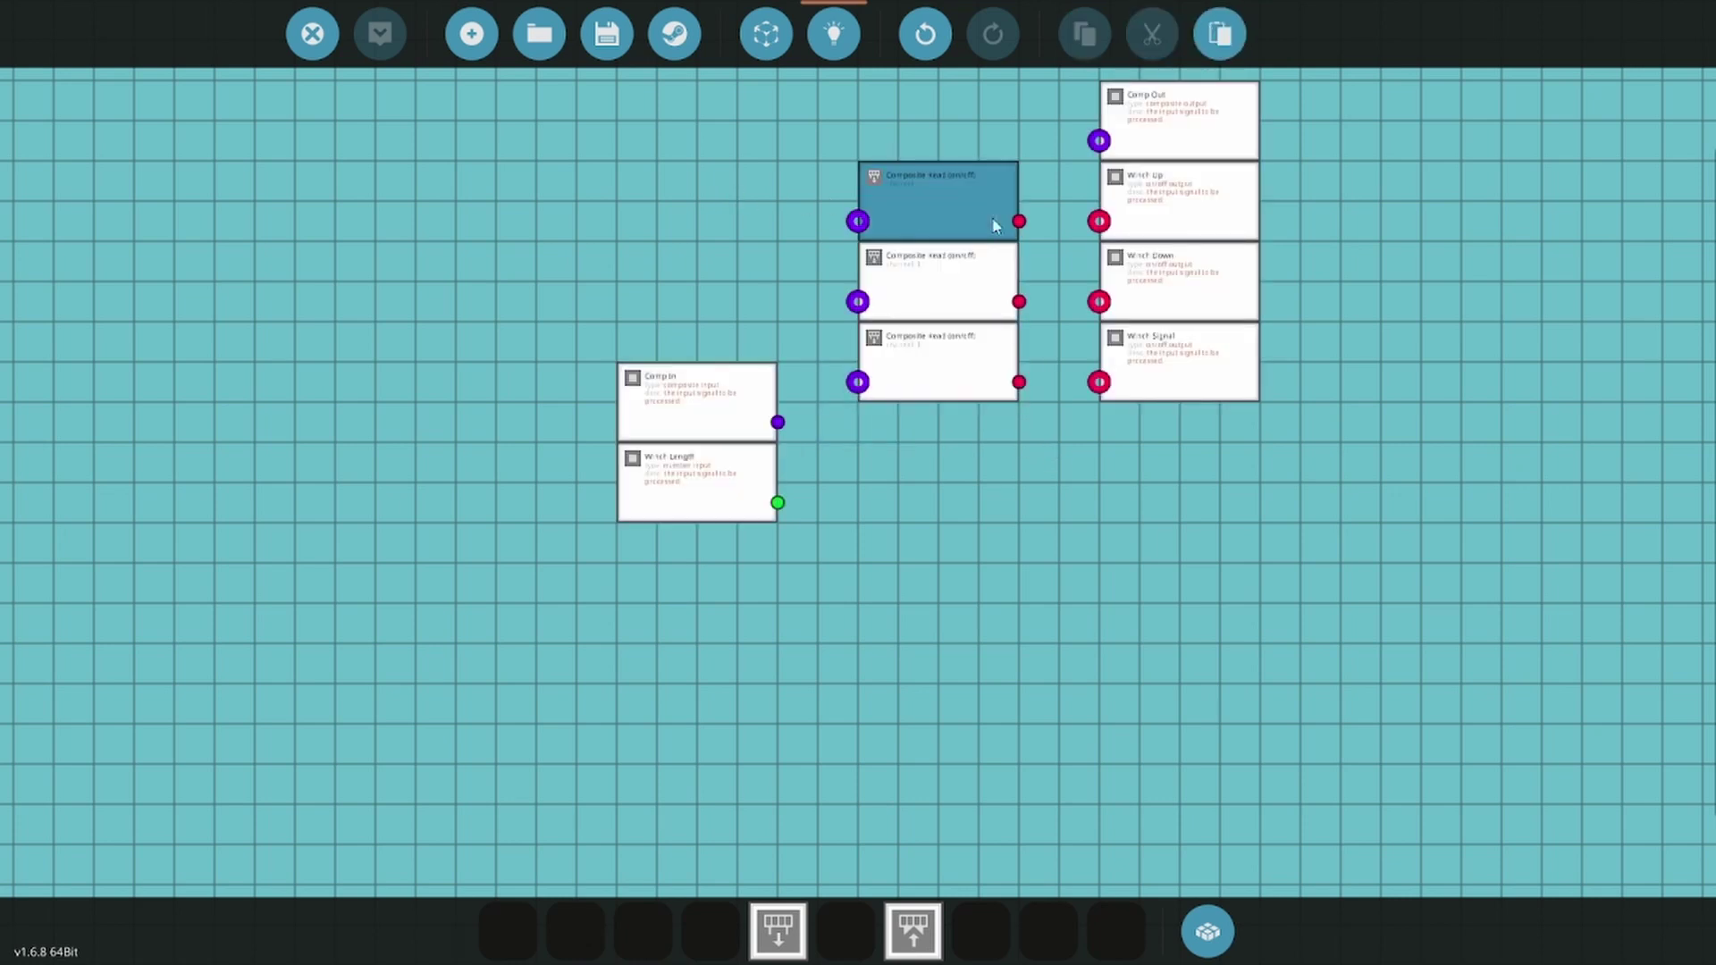
# Step: Connect the uppermost Composite Read (on/off) output to Winch Up and move the Winch Up block one cell closer
pyautogui.scroll(3, 992, 225)
pyautogui.moveTo(1128, 229); pyautogui.dragTo(871, 708, button='right')
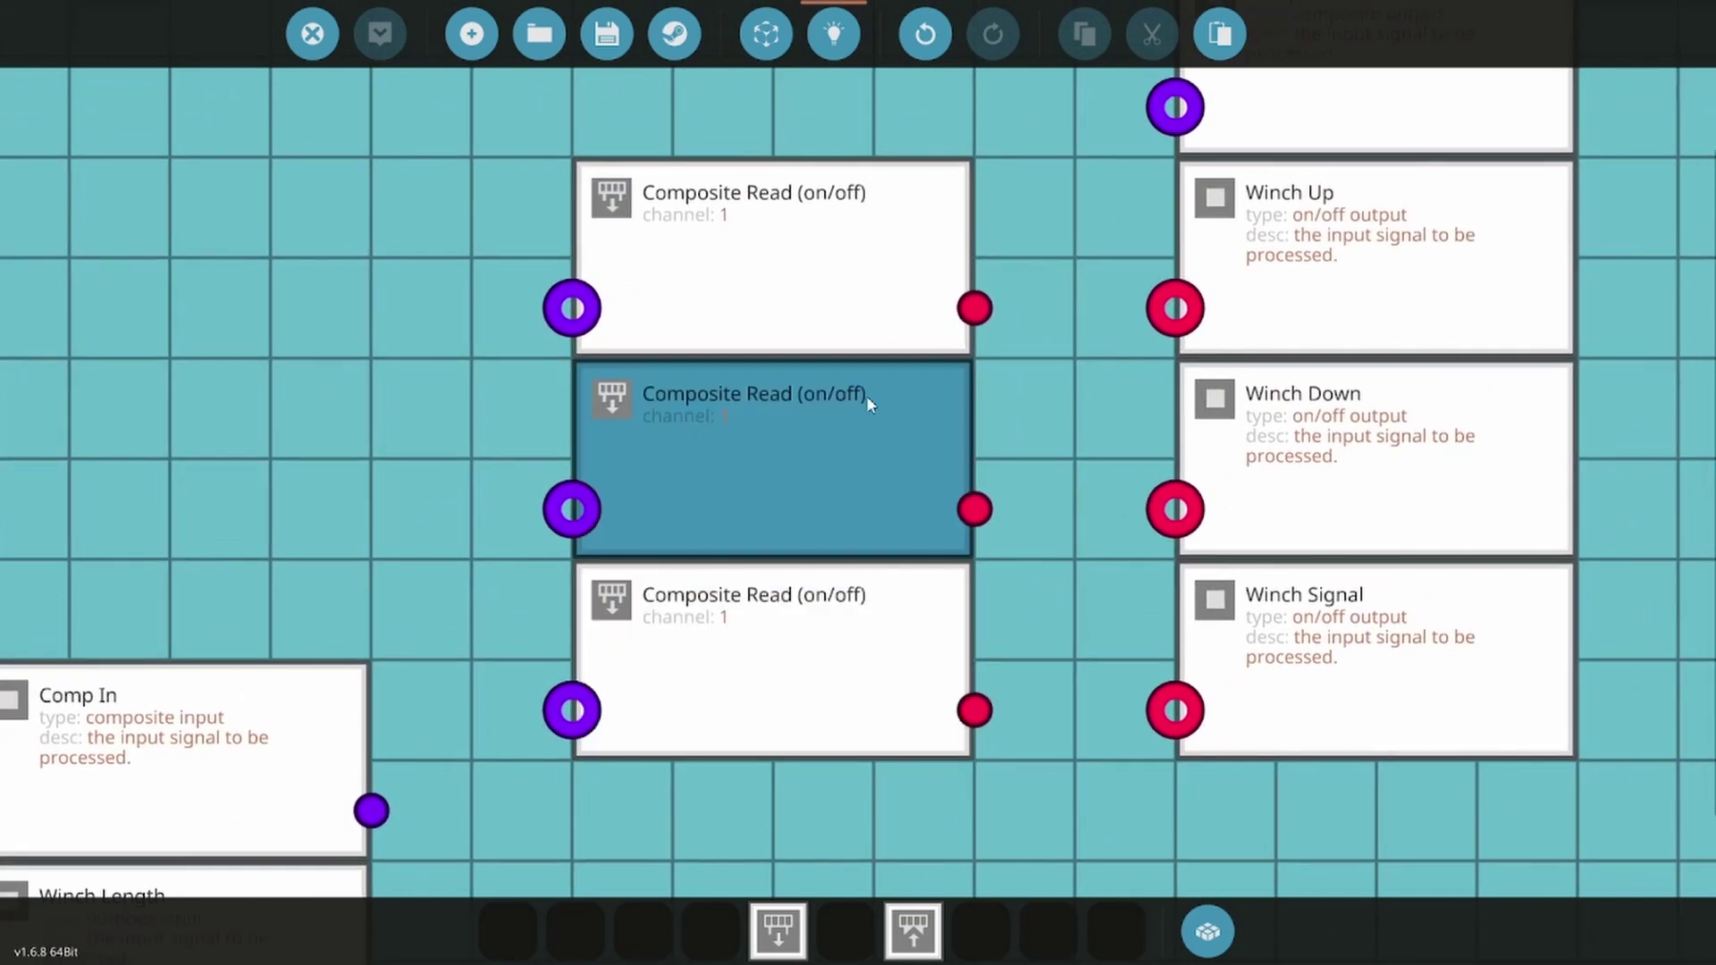
pyautogui.moveTo(974, 308); pyautogui.dragTo(1177, 307)
pyautogui.moveTo(1309, 306); pyautogui.dragTo(1217, 309)
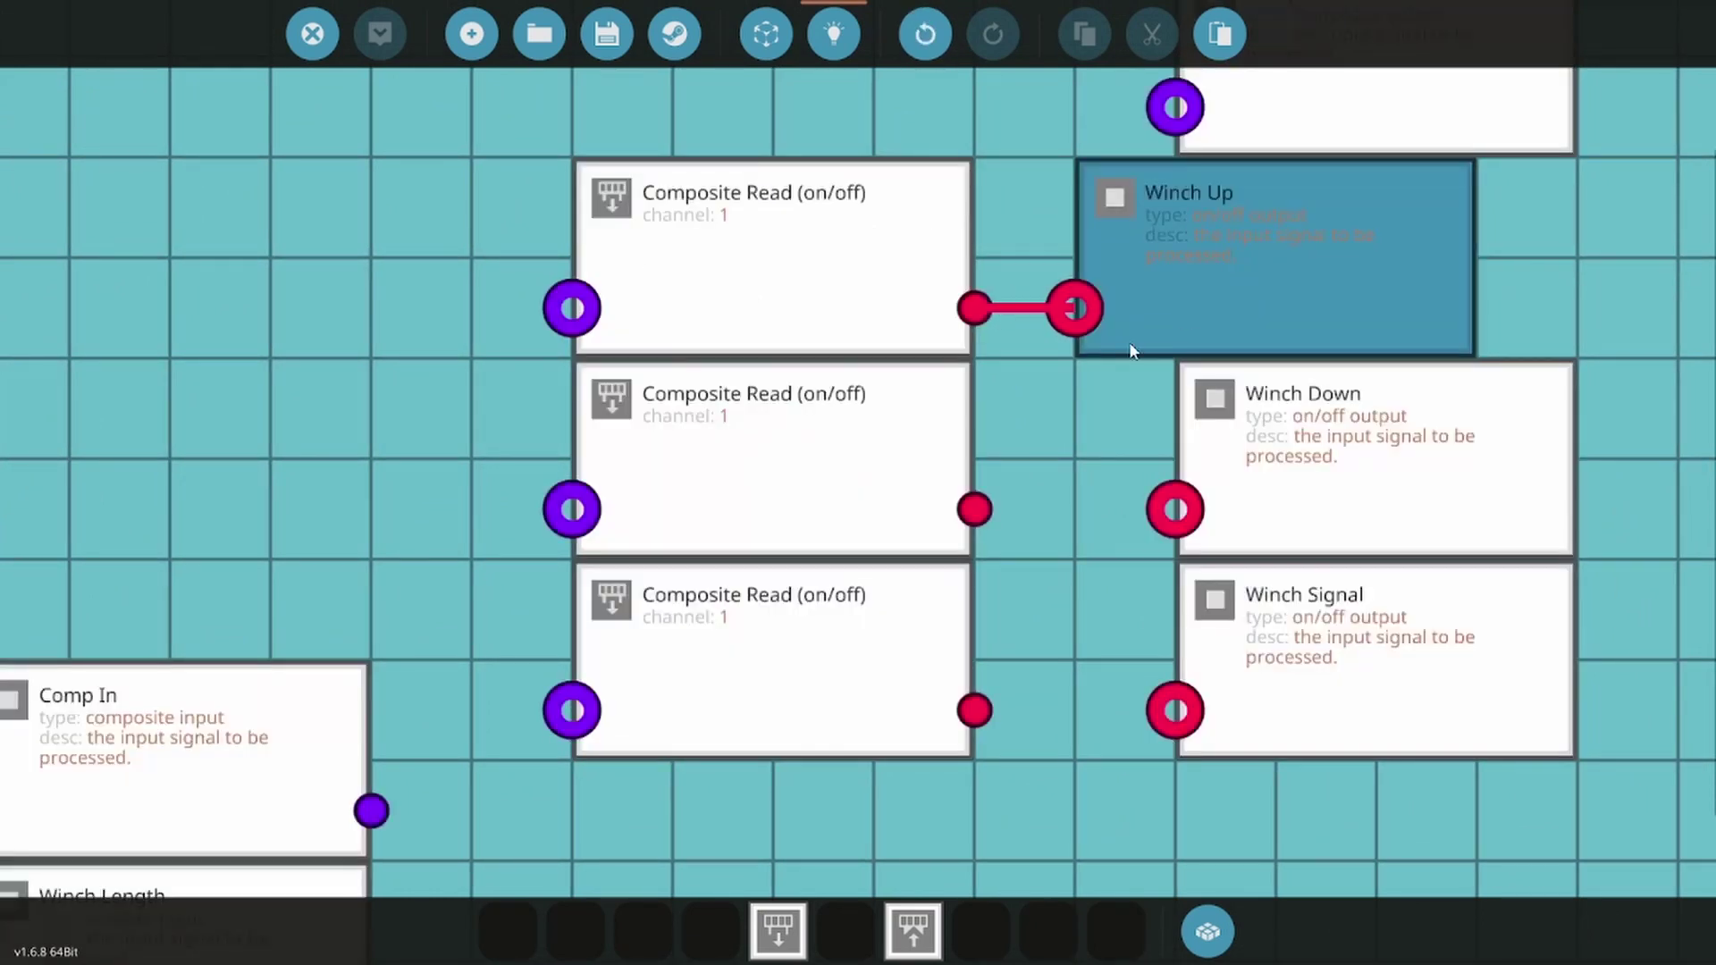
# Step: Set the middle Composite Read to channel 3, connect it to Winch Down and move that block one cell closer
pyautogui.click(768, 475)
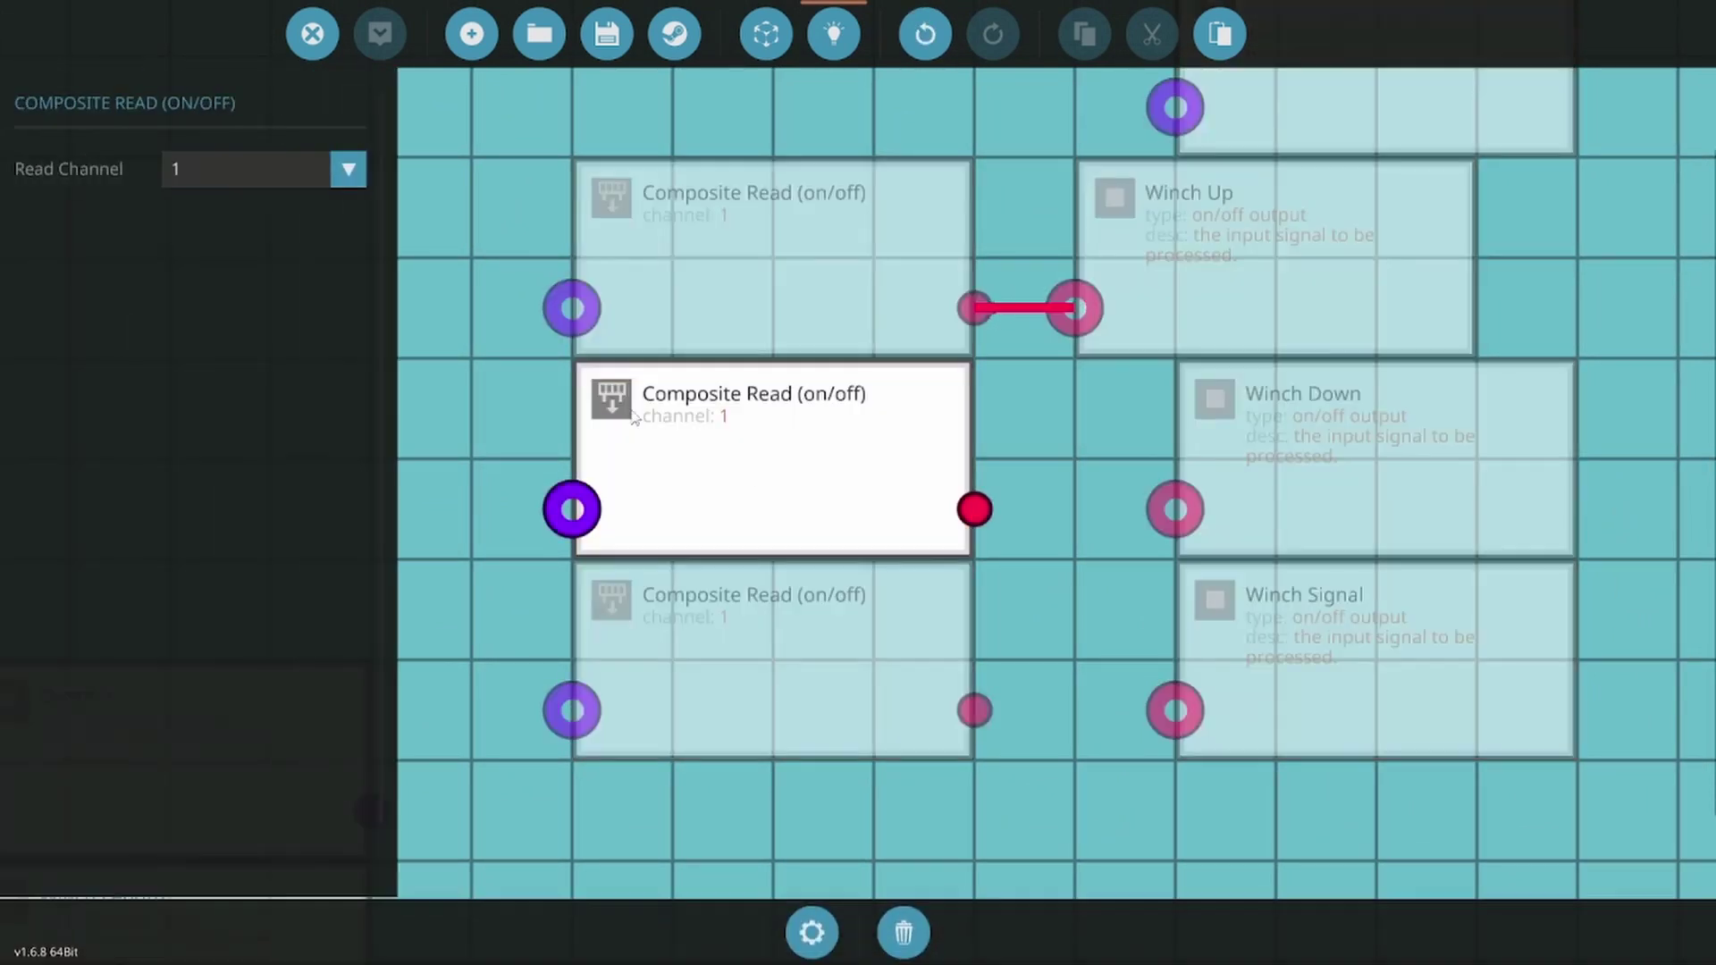
pyautogui.click(292, 184)
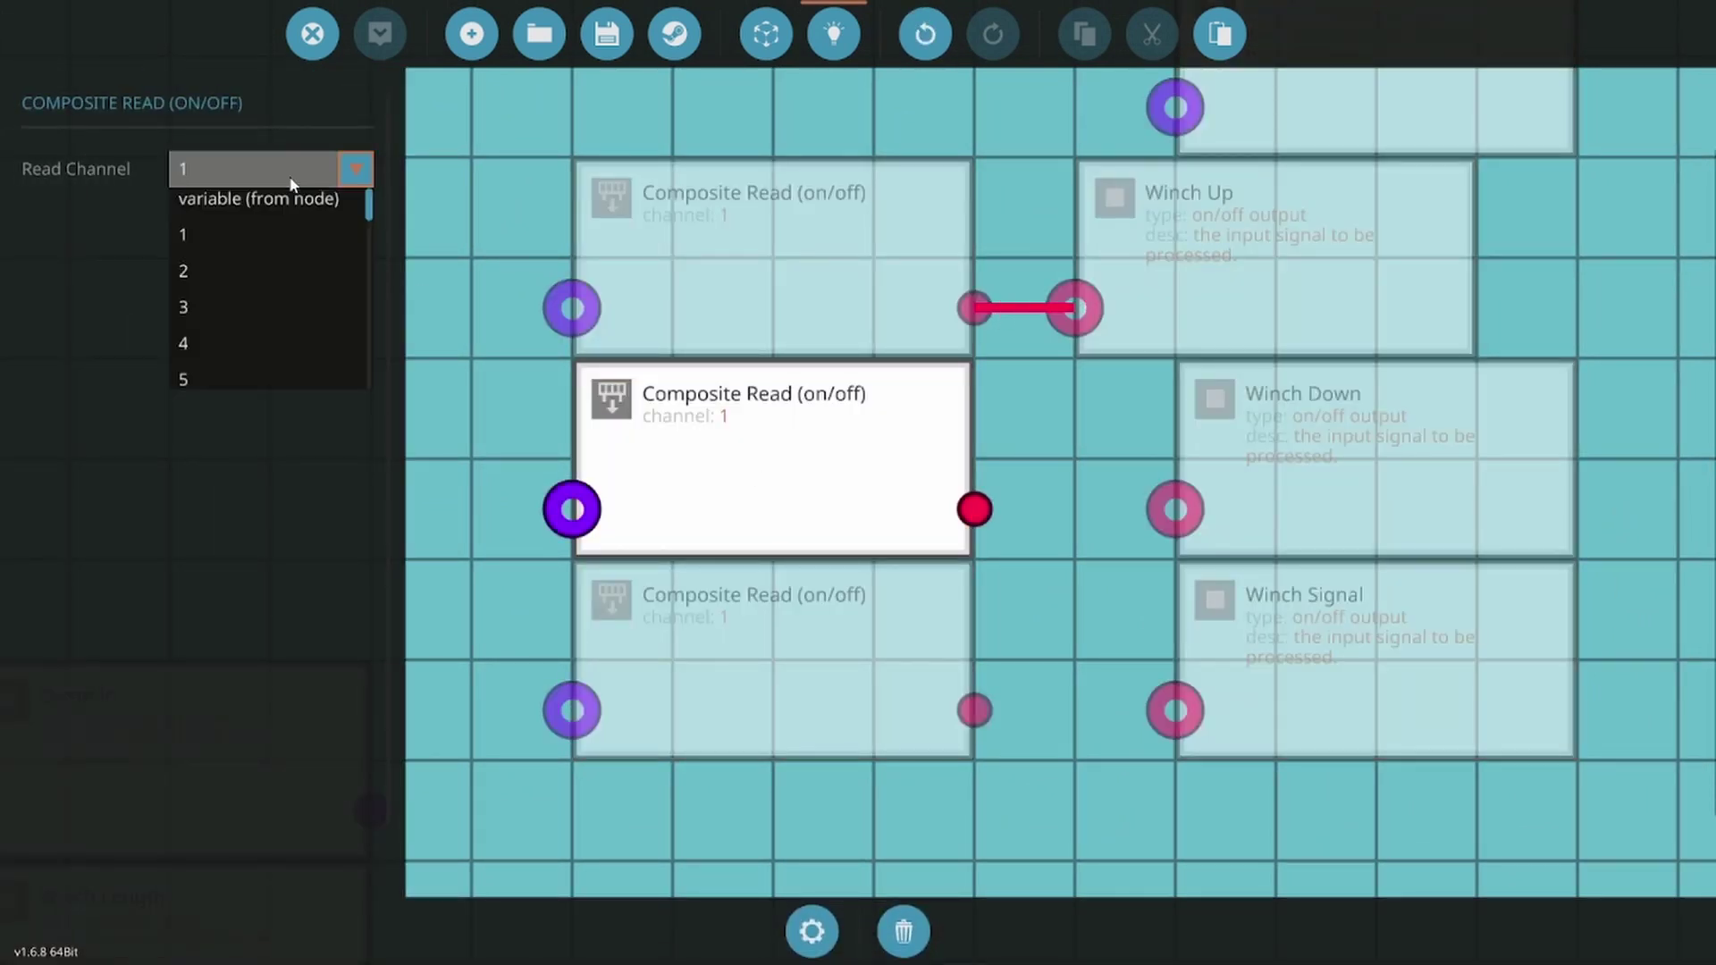
pyautogui.click(234, 312)
pyautogui.click(1042, 515)
pyautogui.moveTo(1175, 510); pyautogui.dragTo(974, 510)
pyautogui.moveTo(1310, 475); pyautogui.dragTo(1209, 474)
# Step: Set the lowest Composite Read (on/off) to channel 4 and connect its output to Winch Signal
pyautogui.click(793, 625)
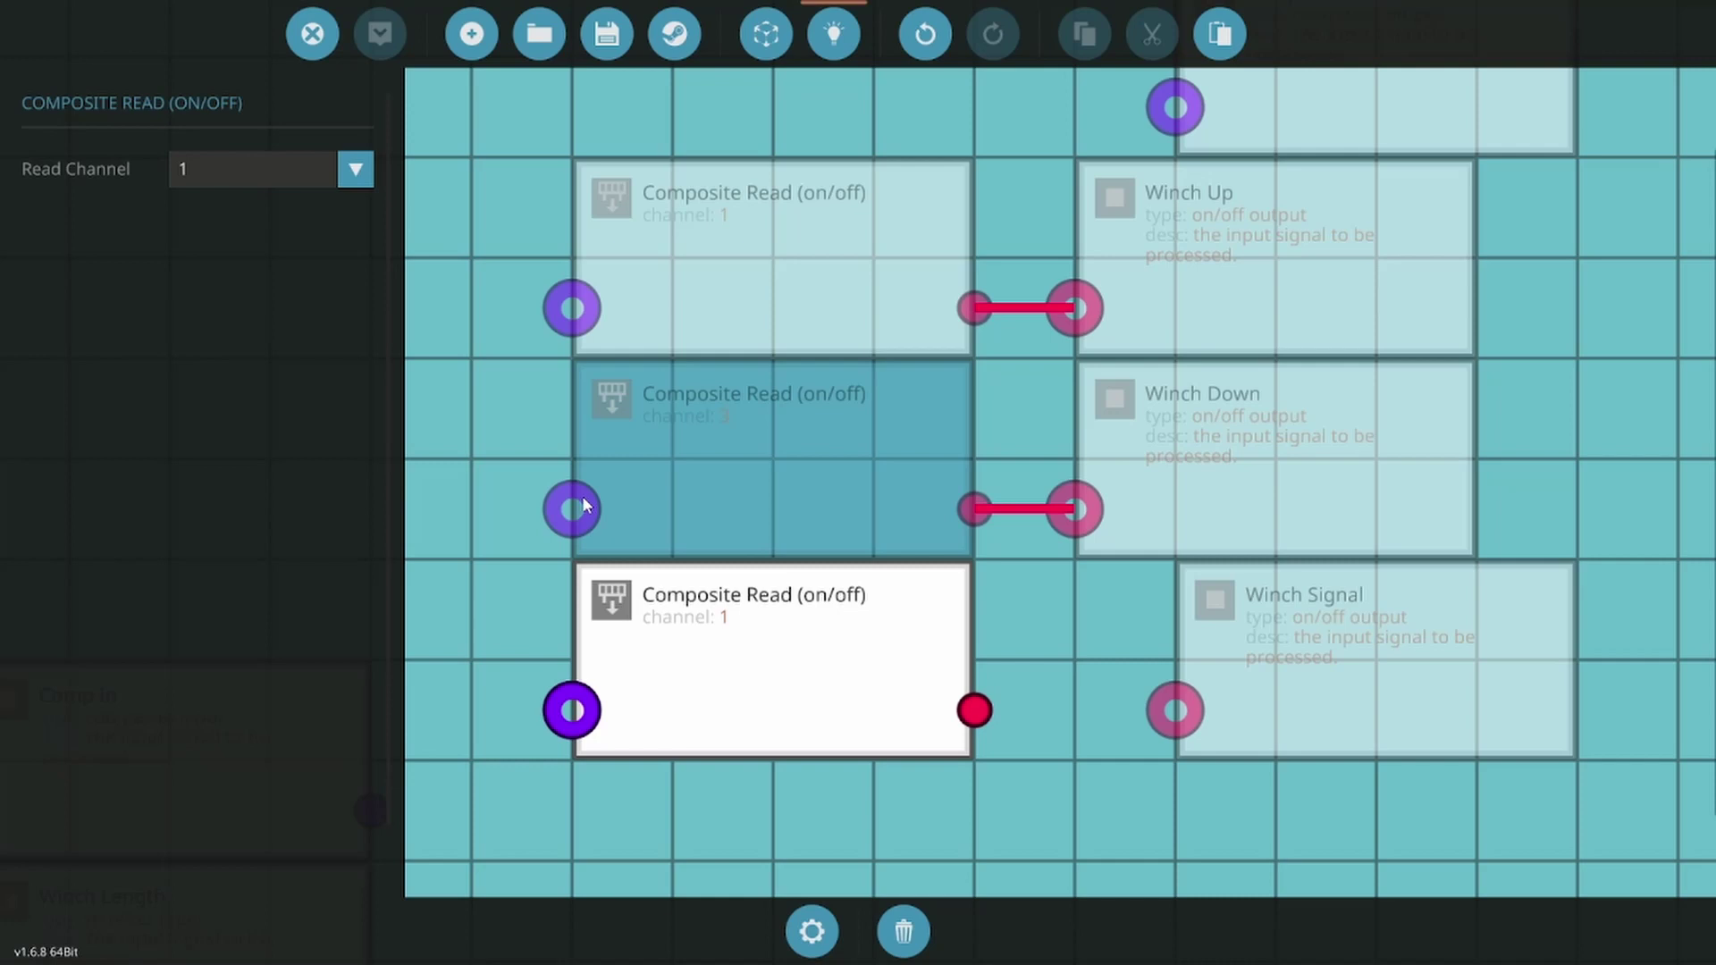
pyautogui.click(241, 186)
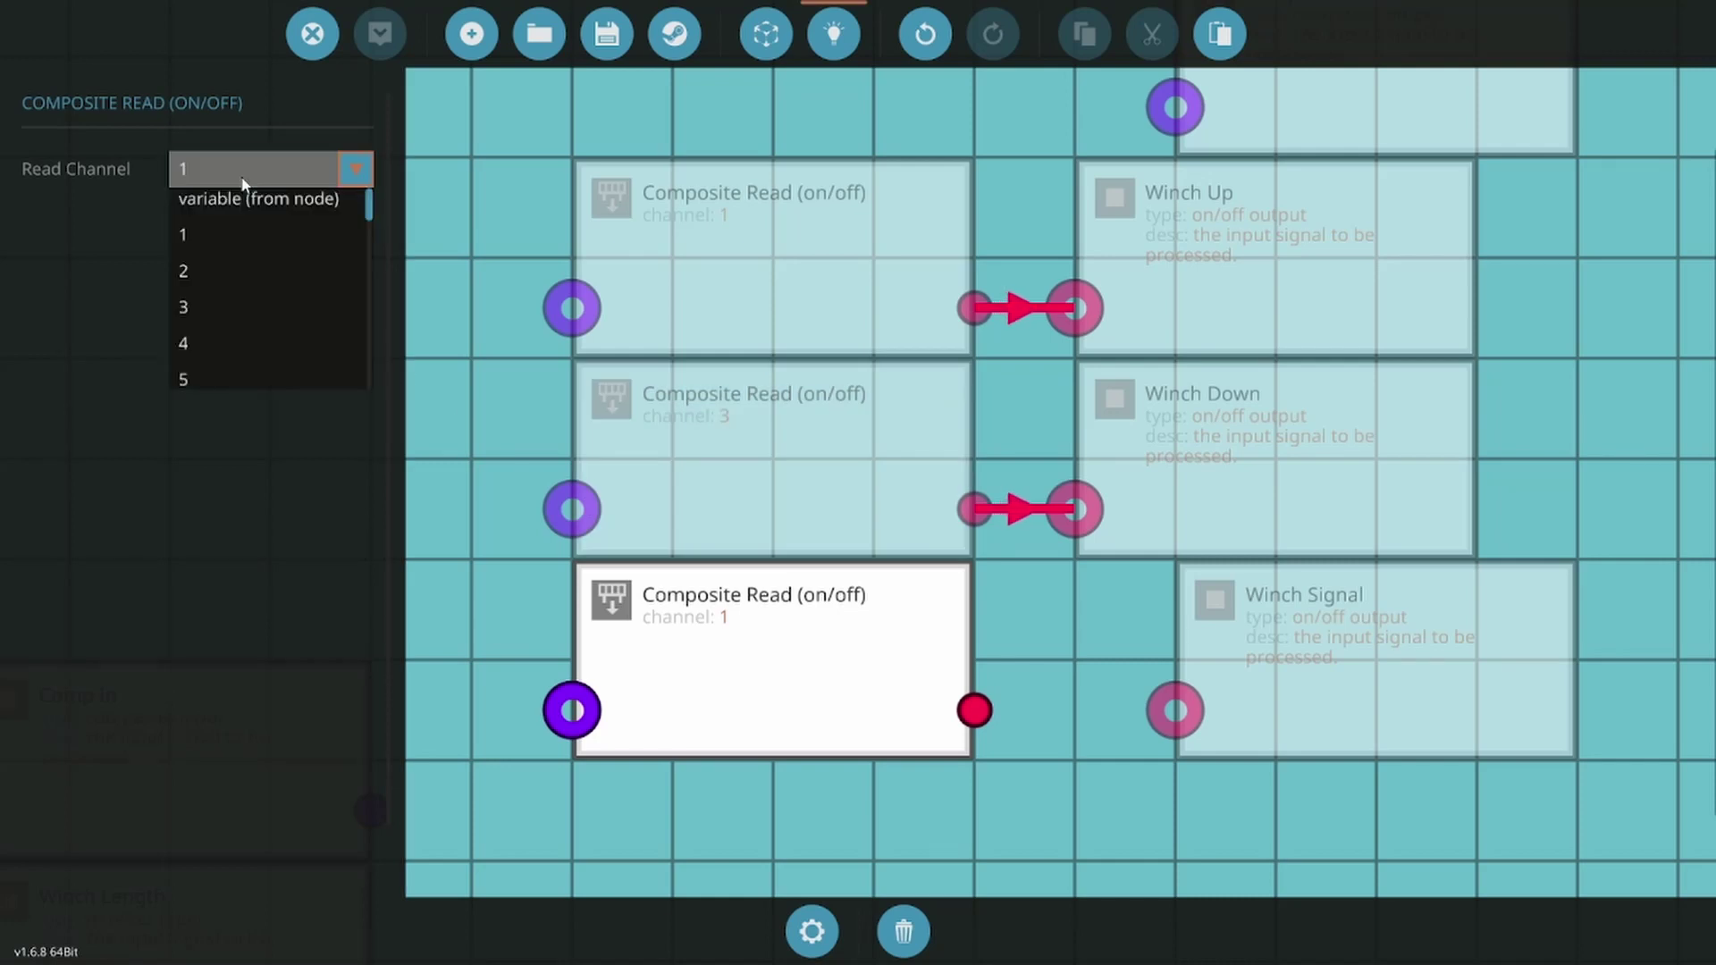
pyautogui.click(200, 340)
pyautogui.click(1037, 681)
pyautogui.moveTo(1176, 711); pyautogui.dragTo(976, 711)
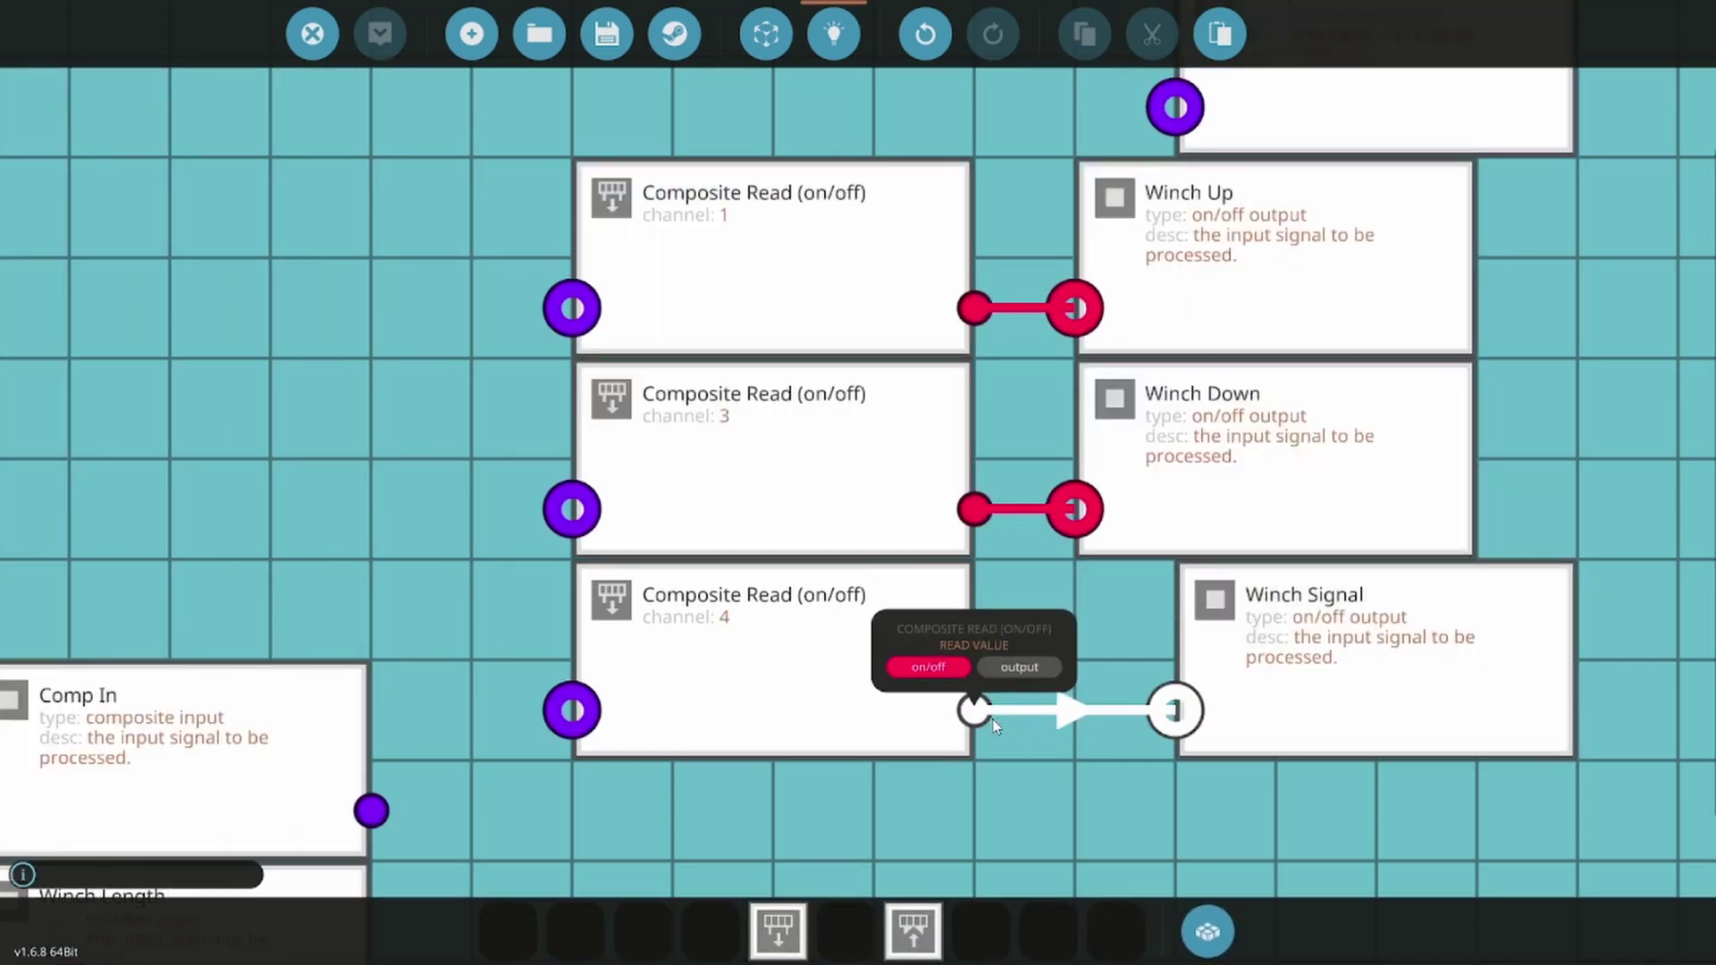
# Step: Move the Winch Signal block one cell closer and connect Comp In to all three Composite Read inputs
pyautogui.moveTo(1292, 689); pyautogui.dragTo(1182, 690)
pyautogui.scroll(-2, 1070, 692)
pyautogui.moveTo(504, 721); pyautogui.dragTo(651, 354)
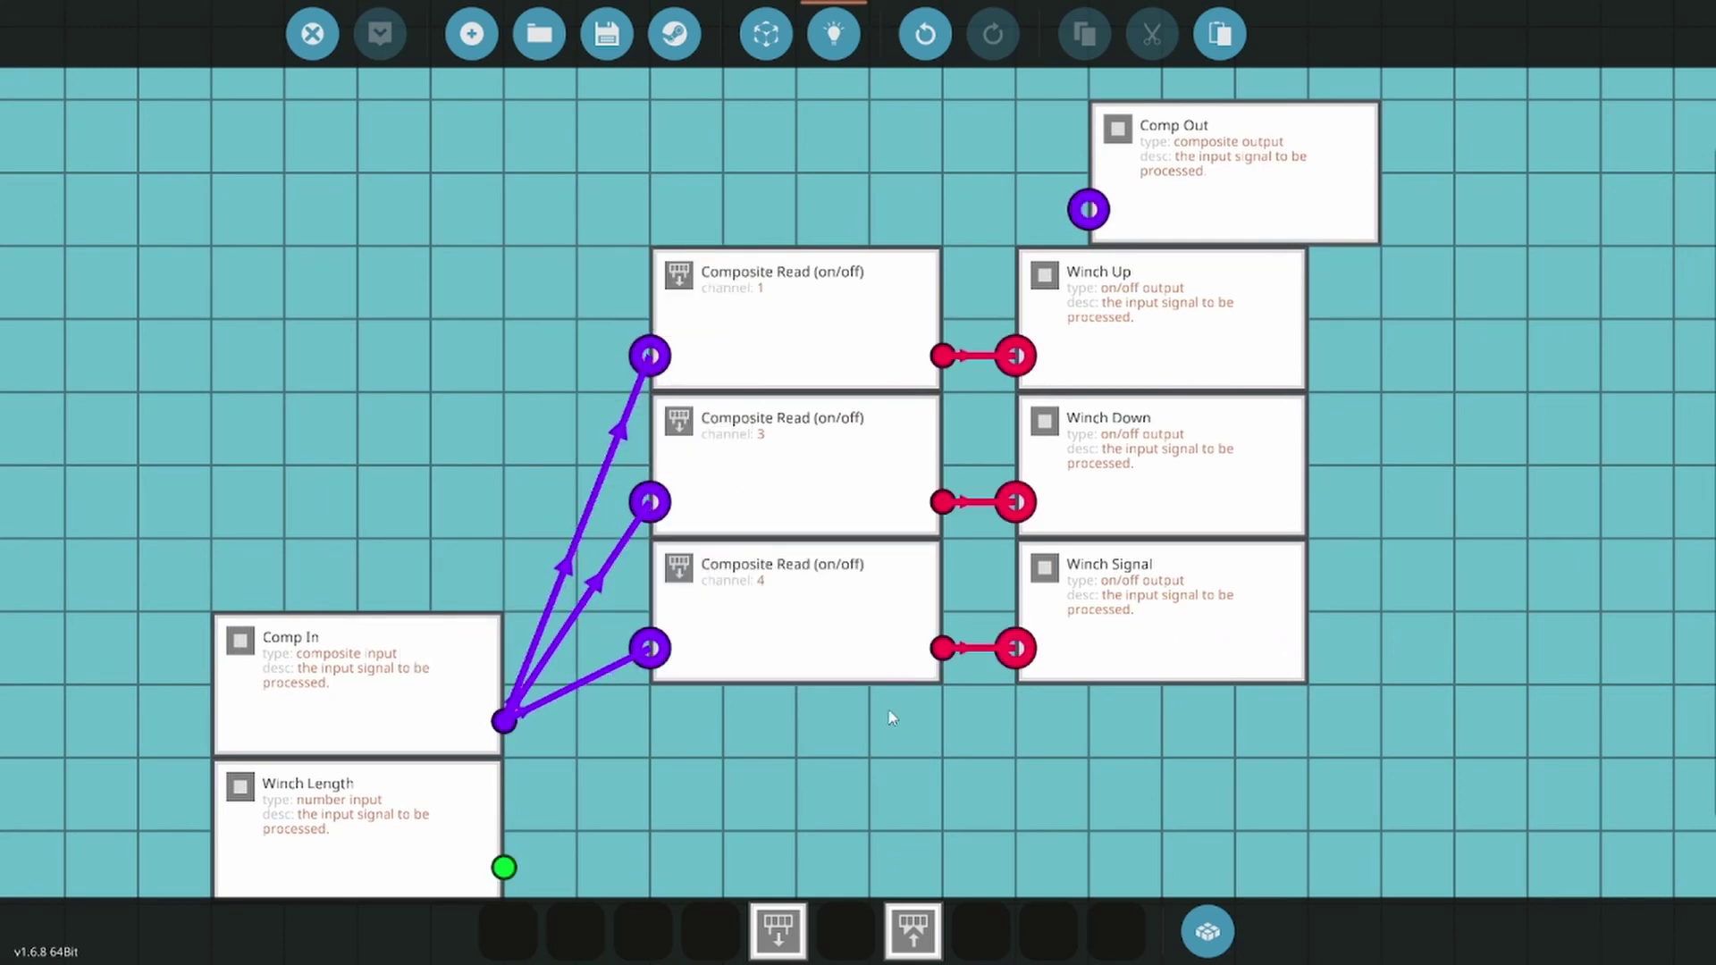
# Step: Place a Composite Write (number) block beneath the Composite Reads and connect Comp In and Winch Length to its inputs
pyautogui.scroll(-3, 887, 712)
pyautogui.moveTo(888, 711); pyautogui.dragTo(847, 521, button='middle')
pyautogui.scroll(1, 846, 521)
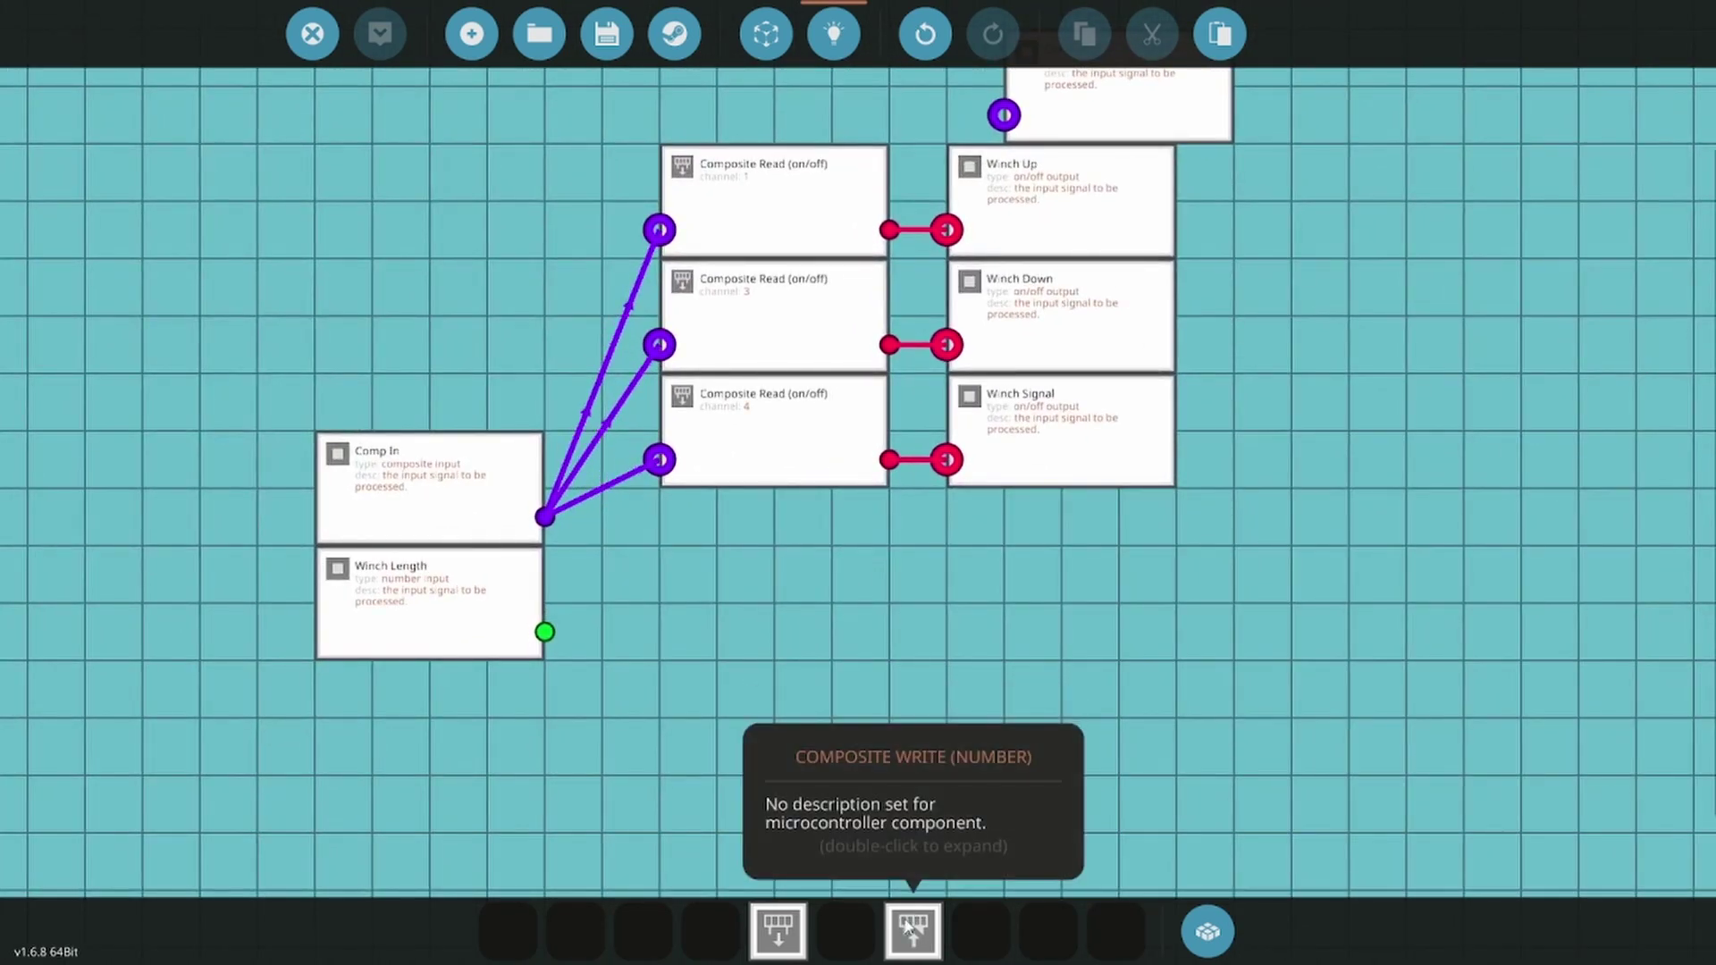
pyautogui.moveTo(909, 926); pyautogui.dragTo(689, 640)
pyautogui.moveTo(659, 574); pyautogui.dragTo(544, 518)
pyautogui.moveTo(544, 632); pyautogui.dragTo(655, 633)
pyautogui.click(689, 632)
# Step: Set the Composite Write (number) block's start channel to 2
pyautogui.scroll(3, 752, 609)
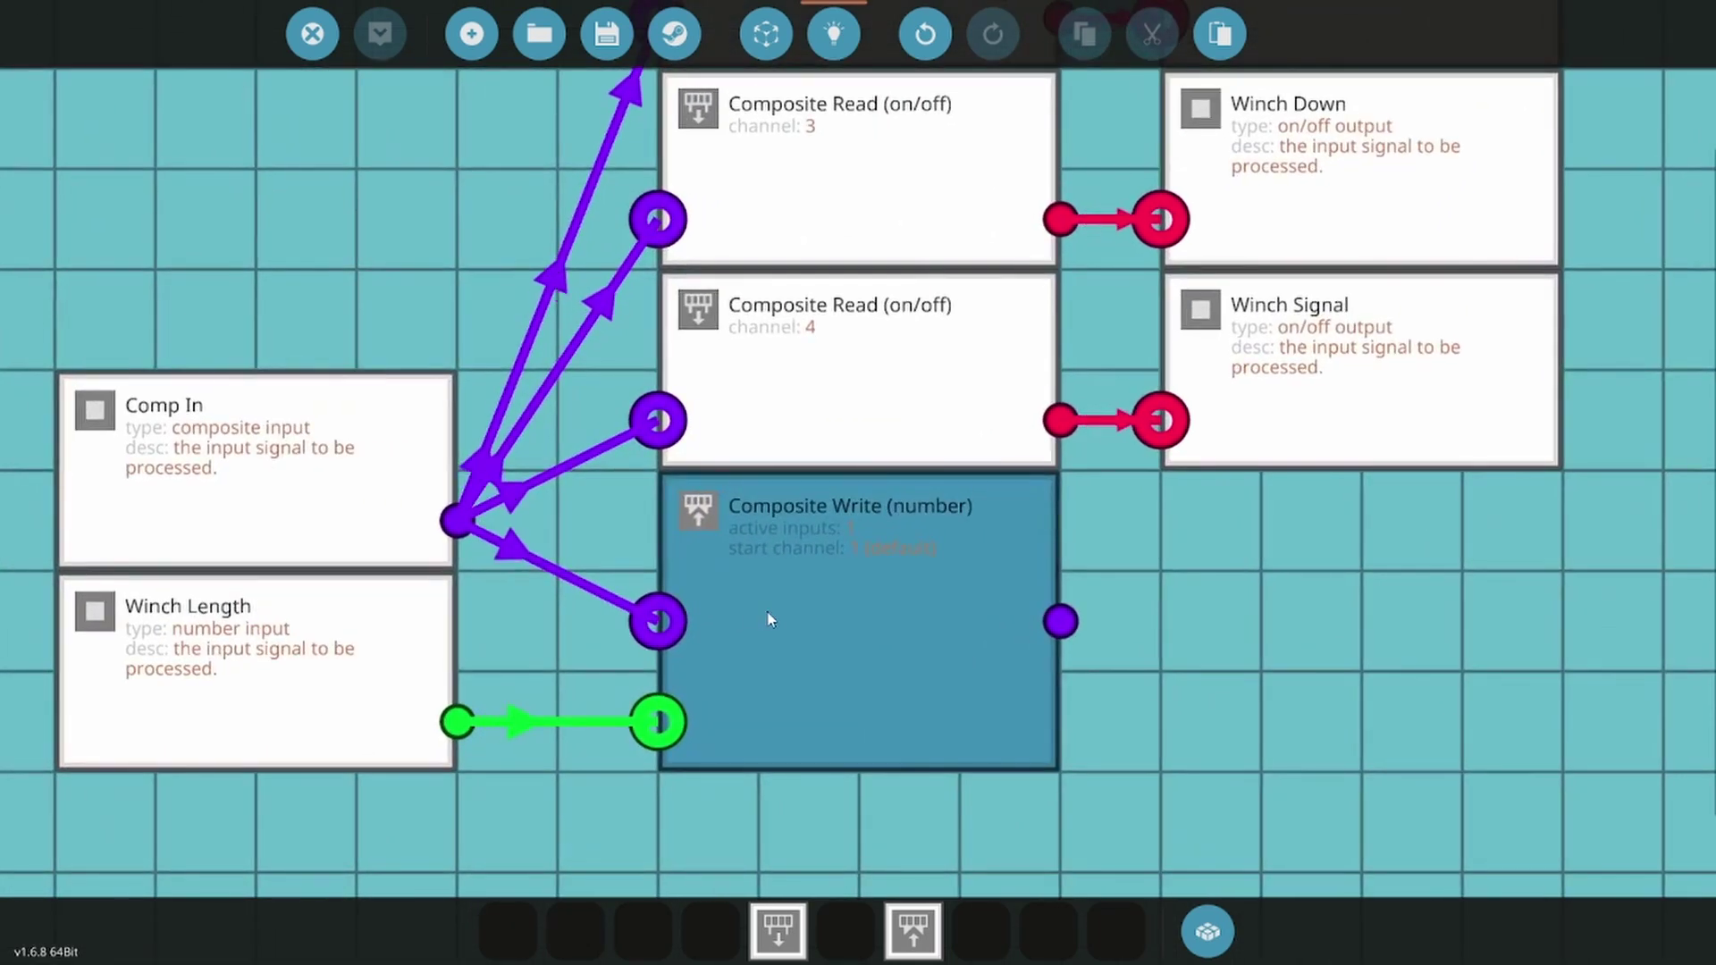
pyautogui.click(790, 615)
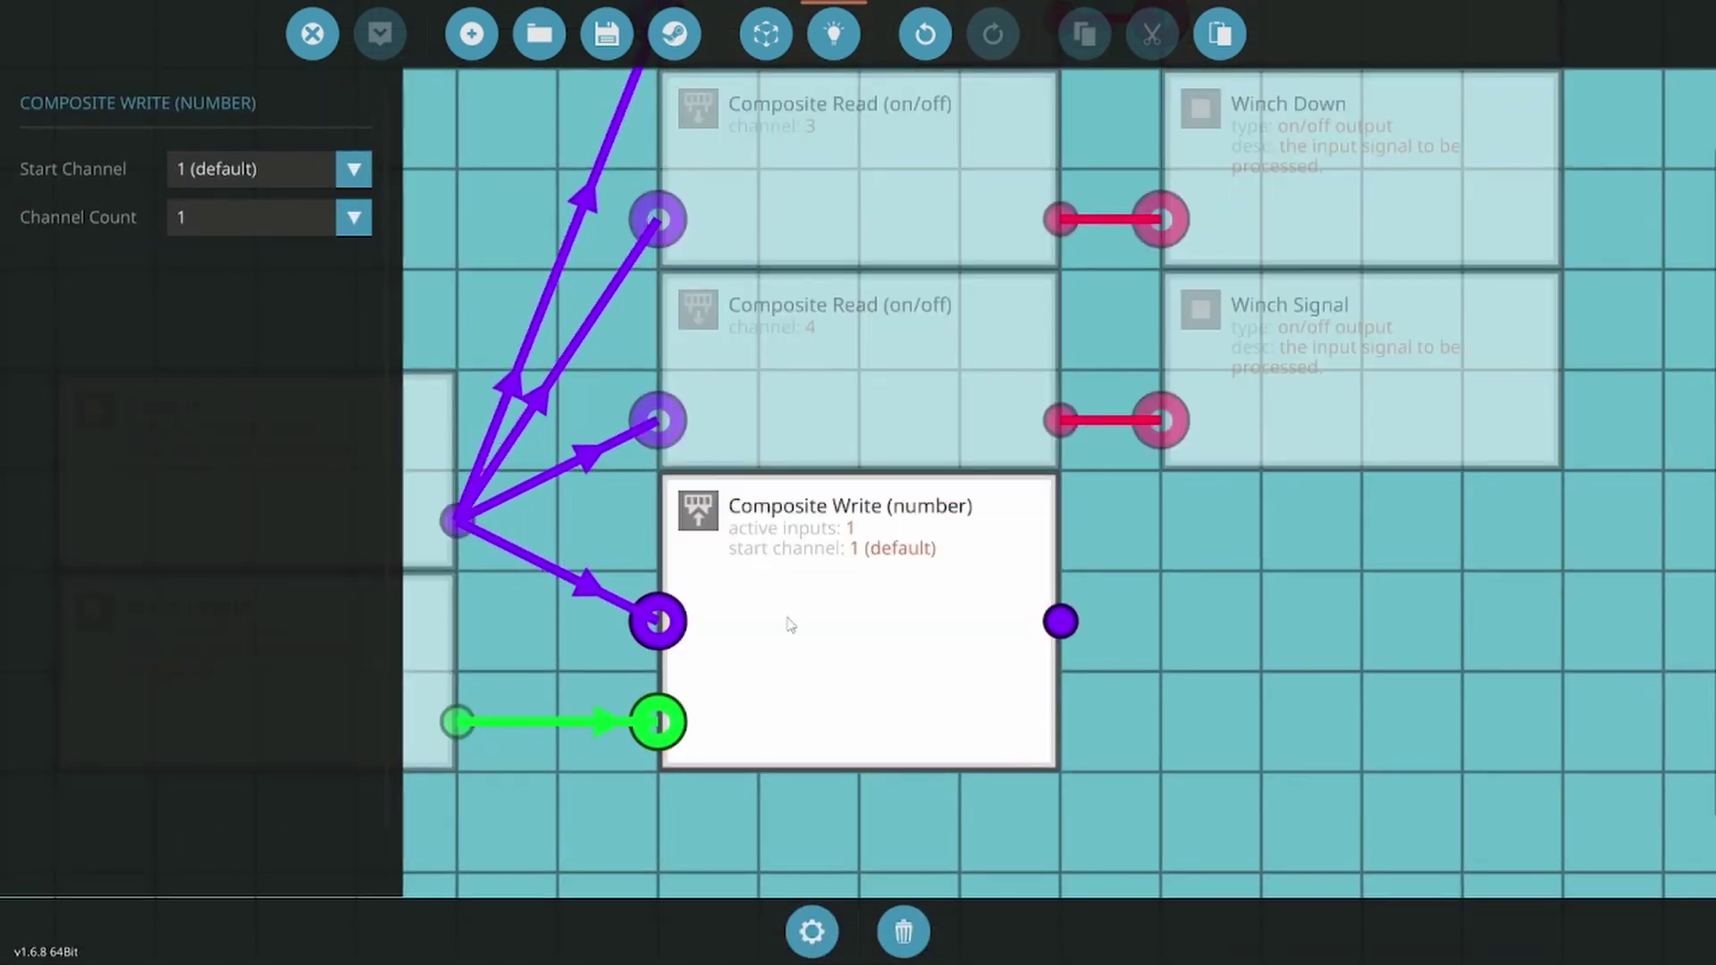
pyautogui.click(272, 179)
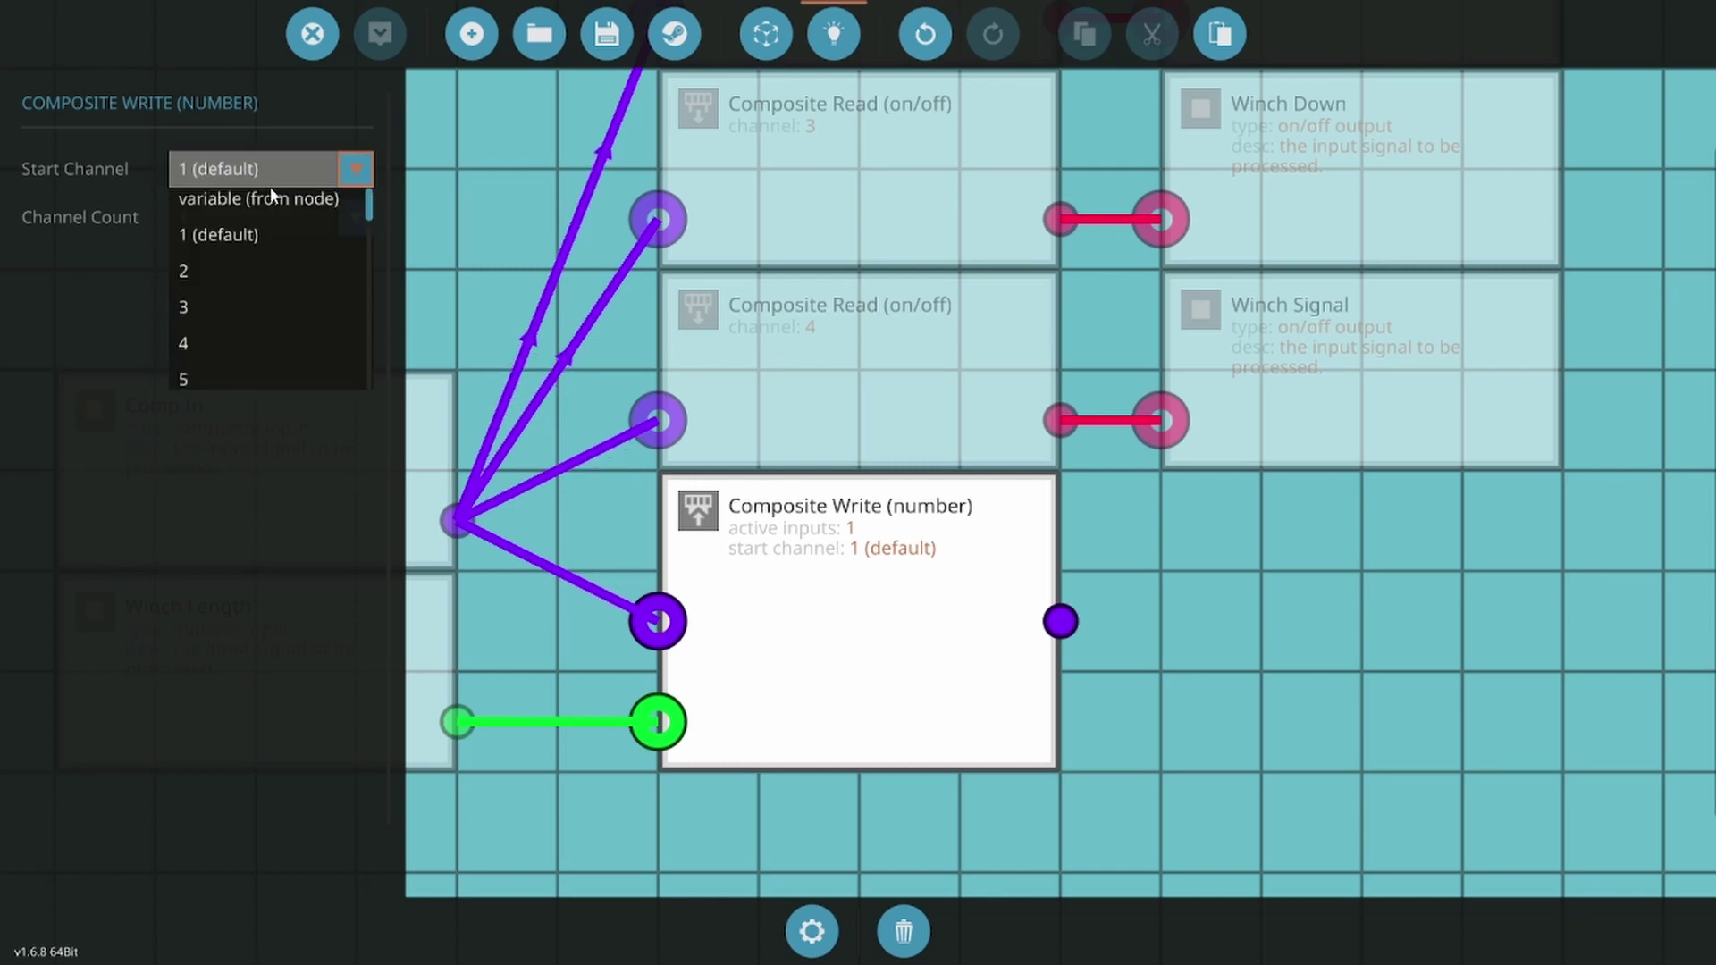
pyautogui.click(249, 271)
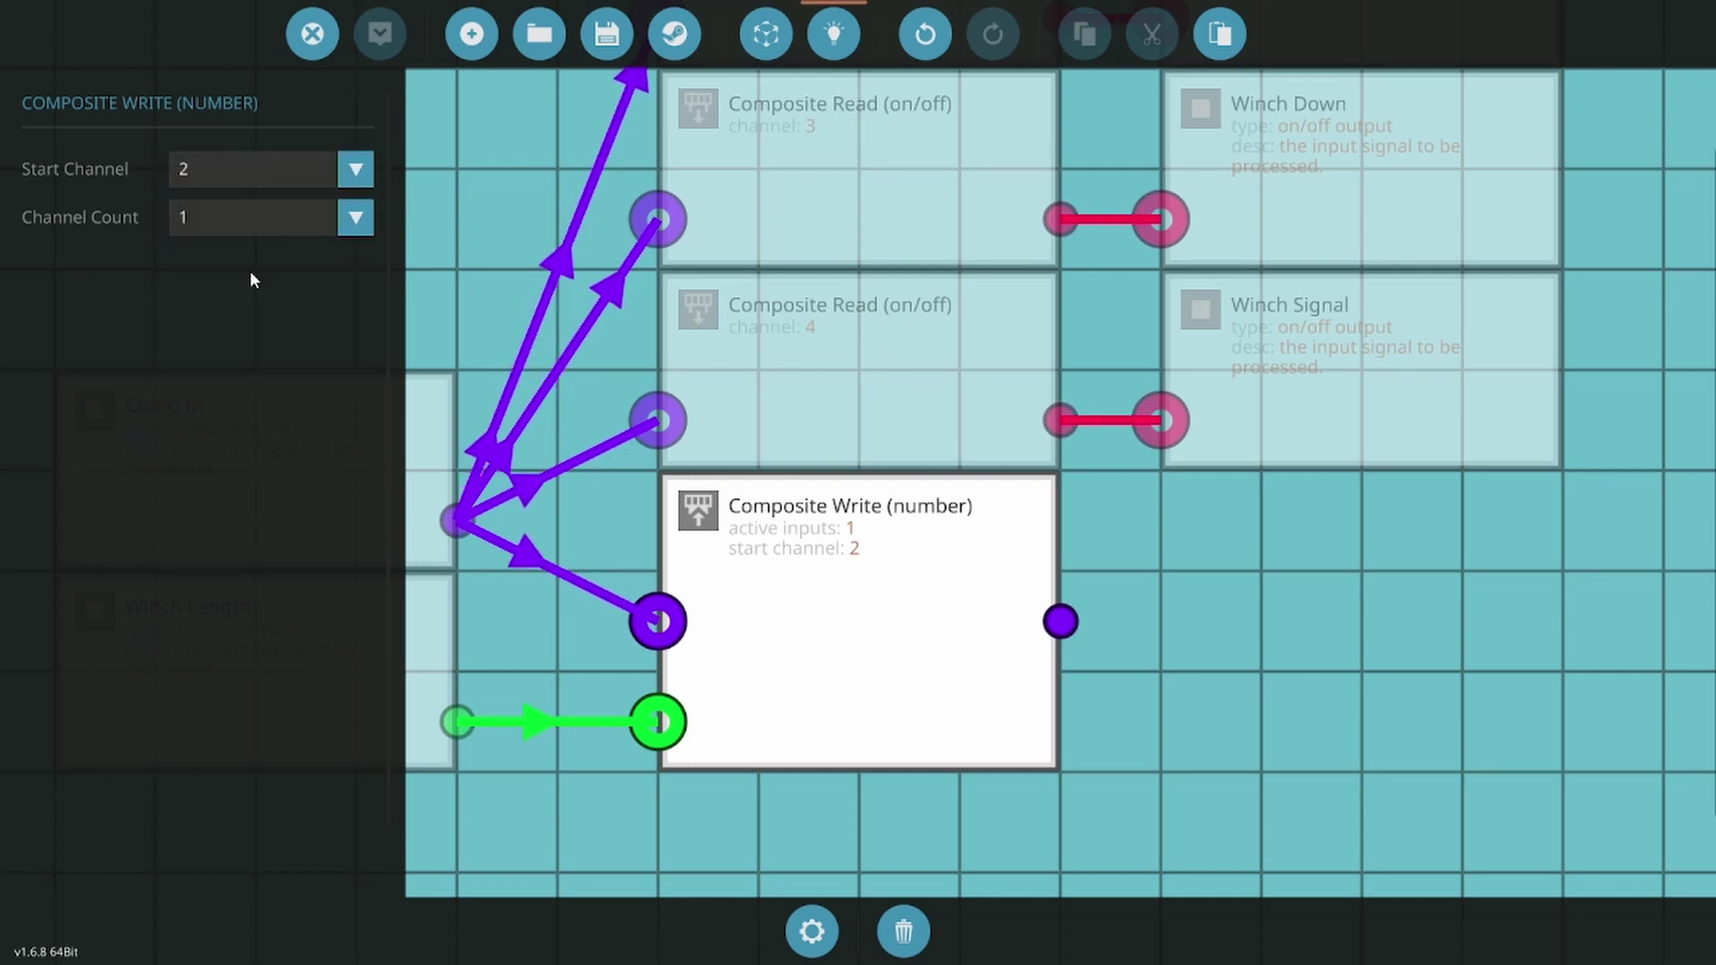
pyautogui.click(1256, 622)
# Step: Stack the Comp Out block directly beneath Winch Signal and connect the Composite Write output to it
pyautogui.scroll(-5, 1255, 623)
pyautogui.moveTo(1059, 183); pyautogui.dragTo(939, 538)
pyautogui.scroll(3, 1011, 509)
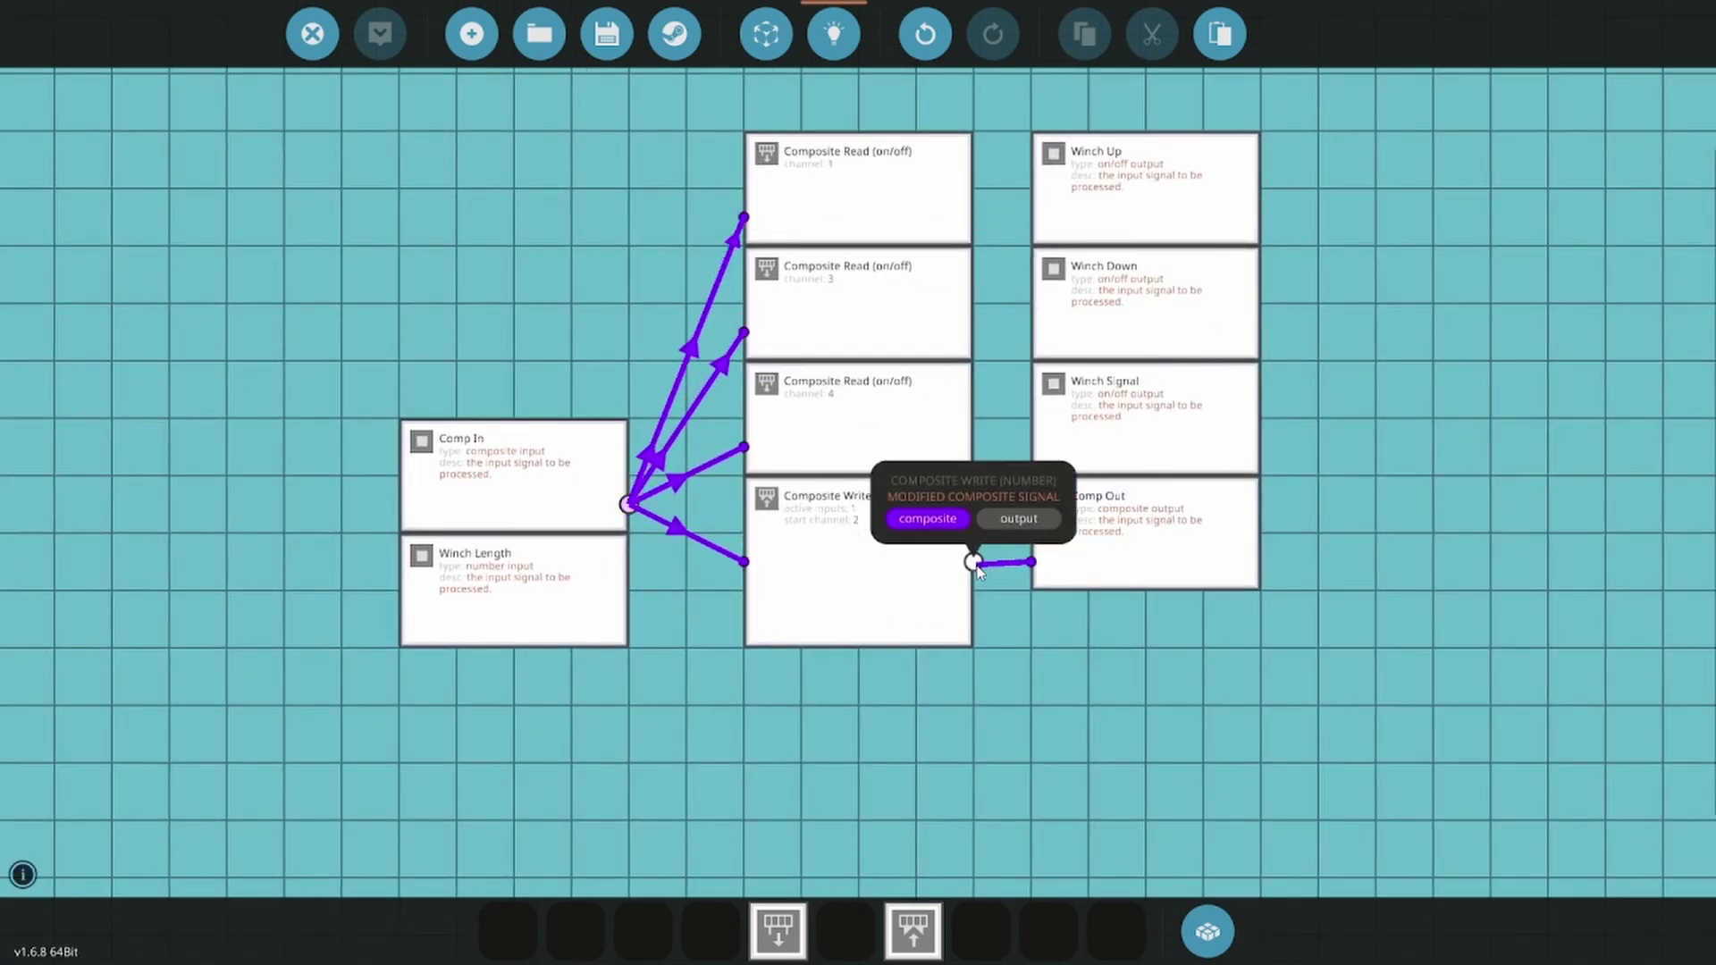
pyautogui.moveTo(1162, 668); pyautogui.dragTo(1091, 694)
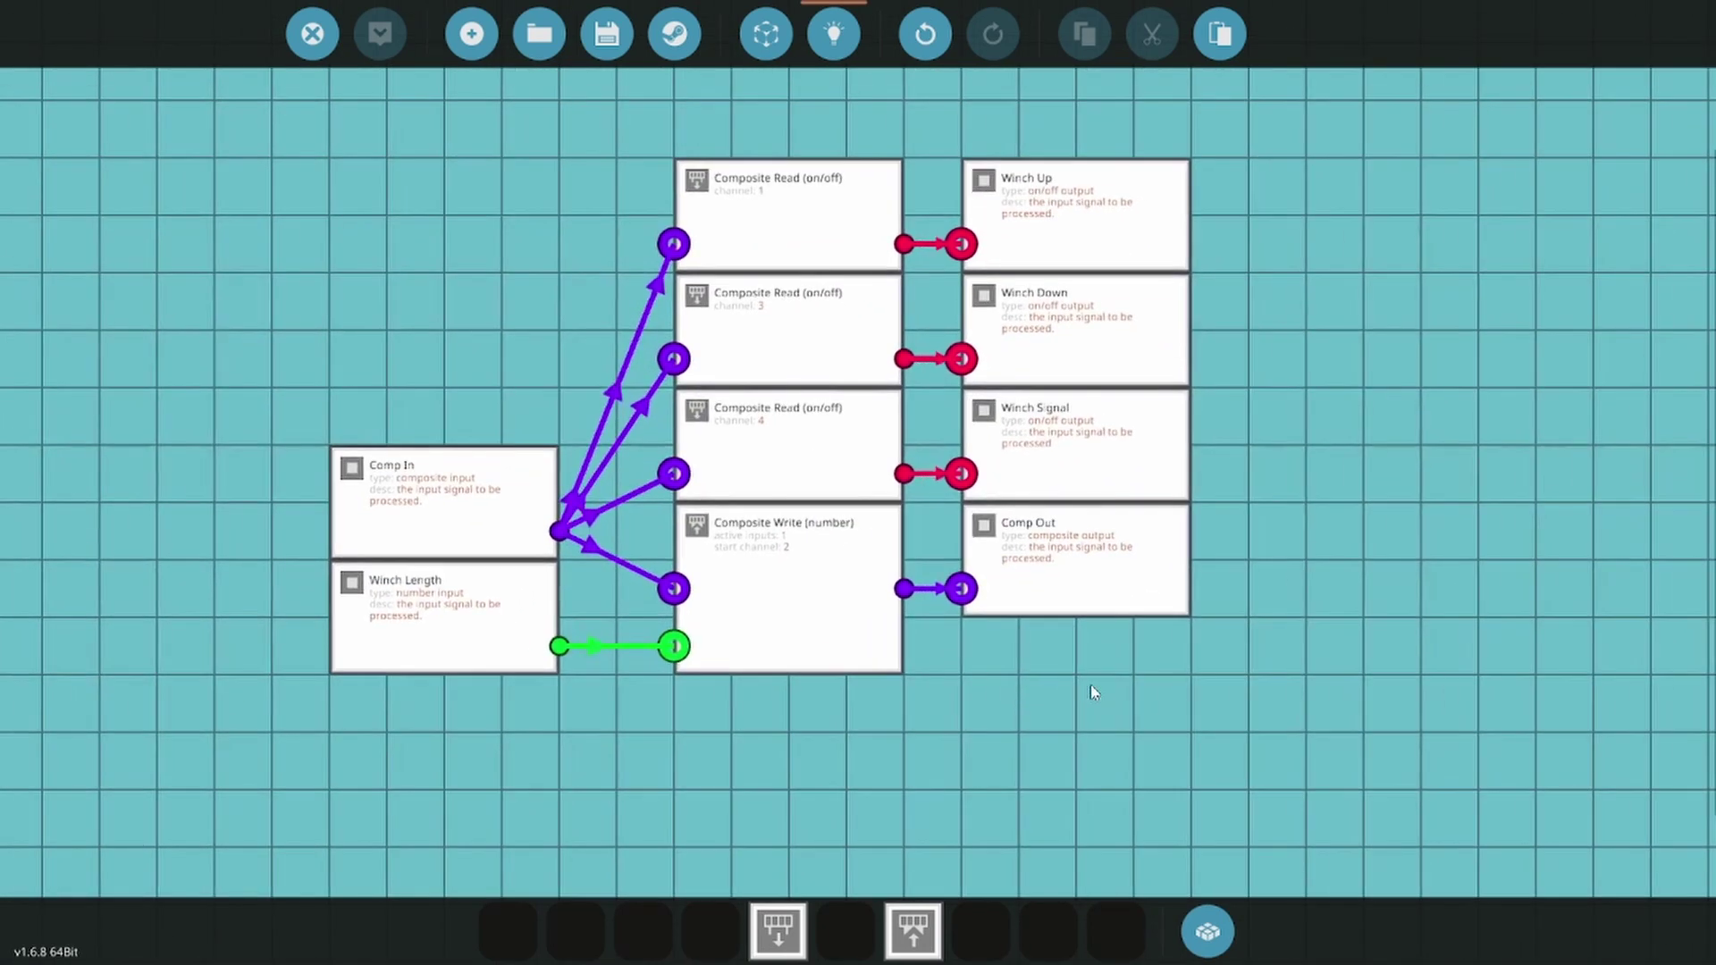
# Step: Save the design as a new microcontroller and leave the microcontroller editor for the vehicle editor
pyautogui.click(605, 34)
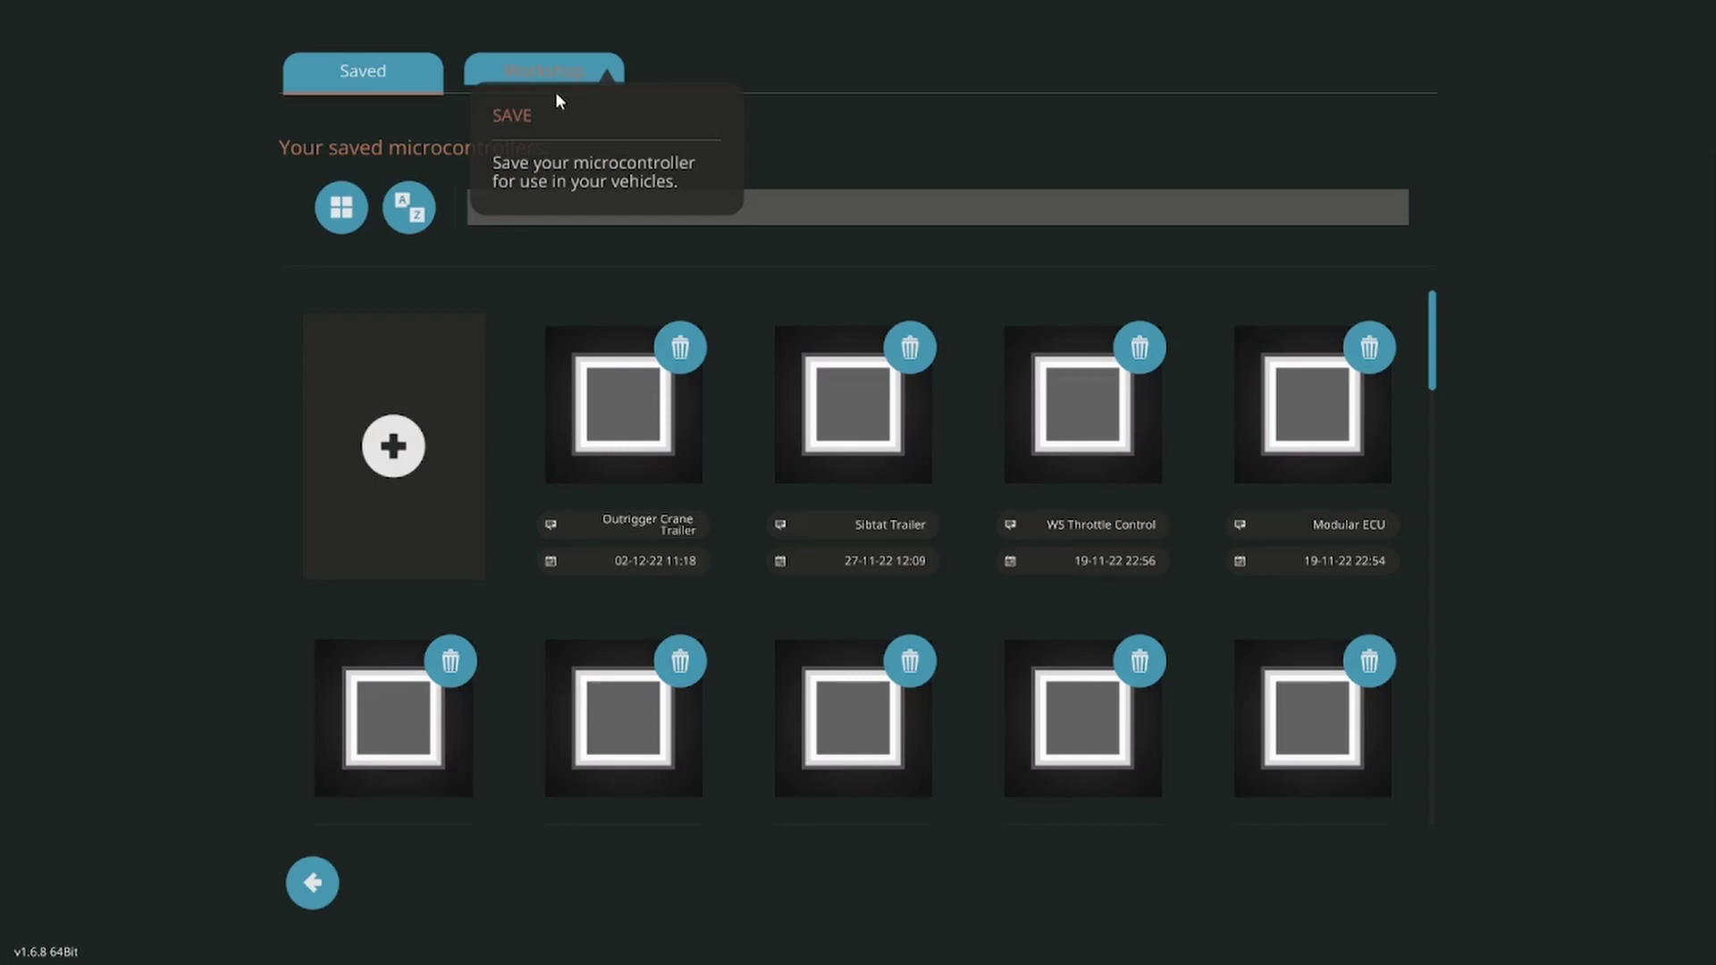
pyautogui.click(426, 450)
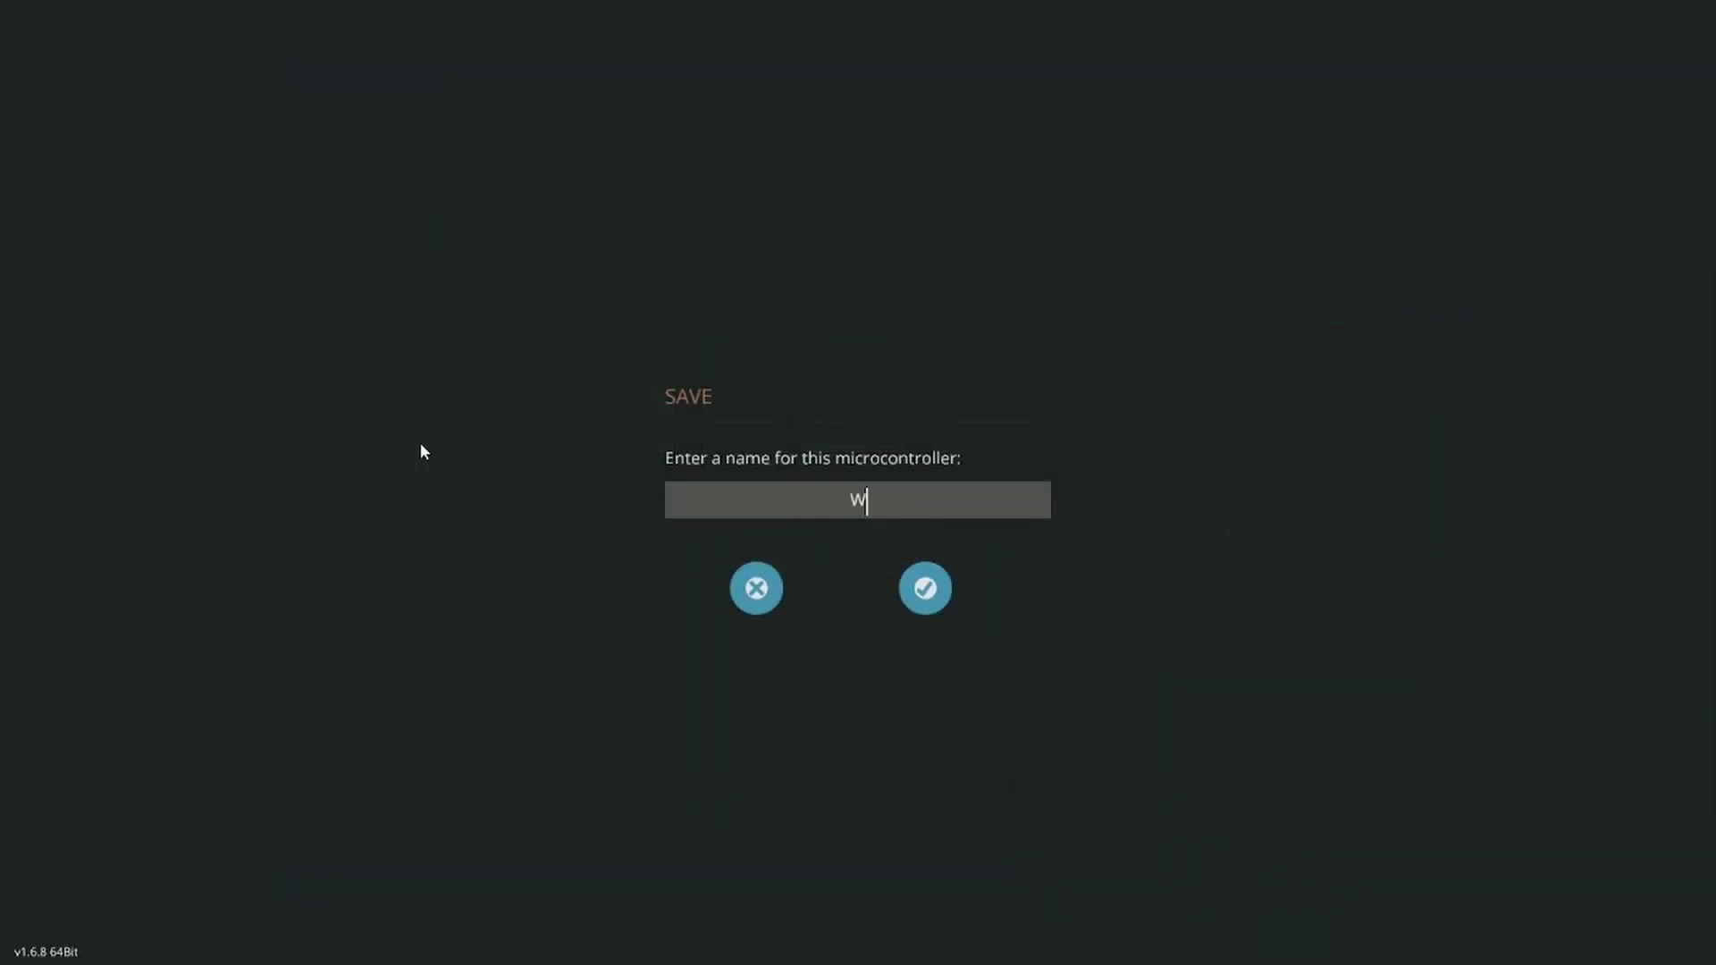
pyautogui.click(926, 590)
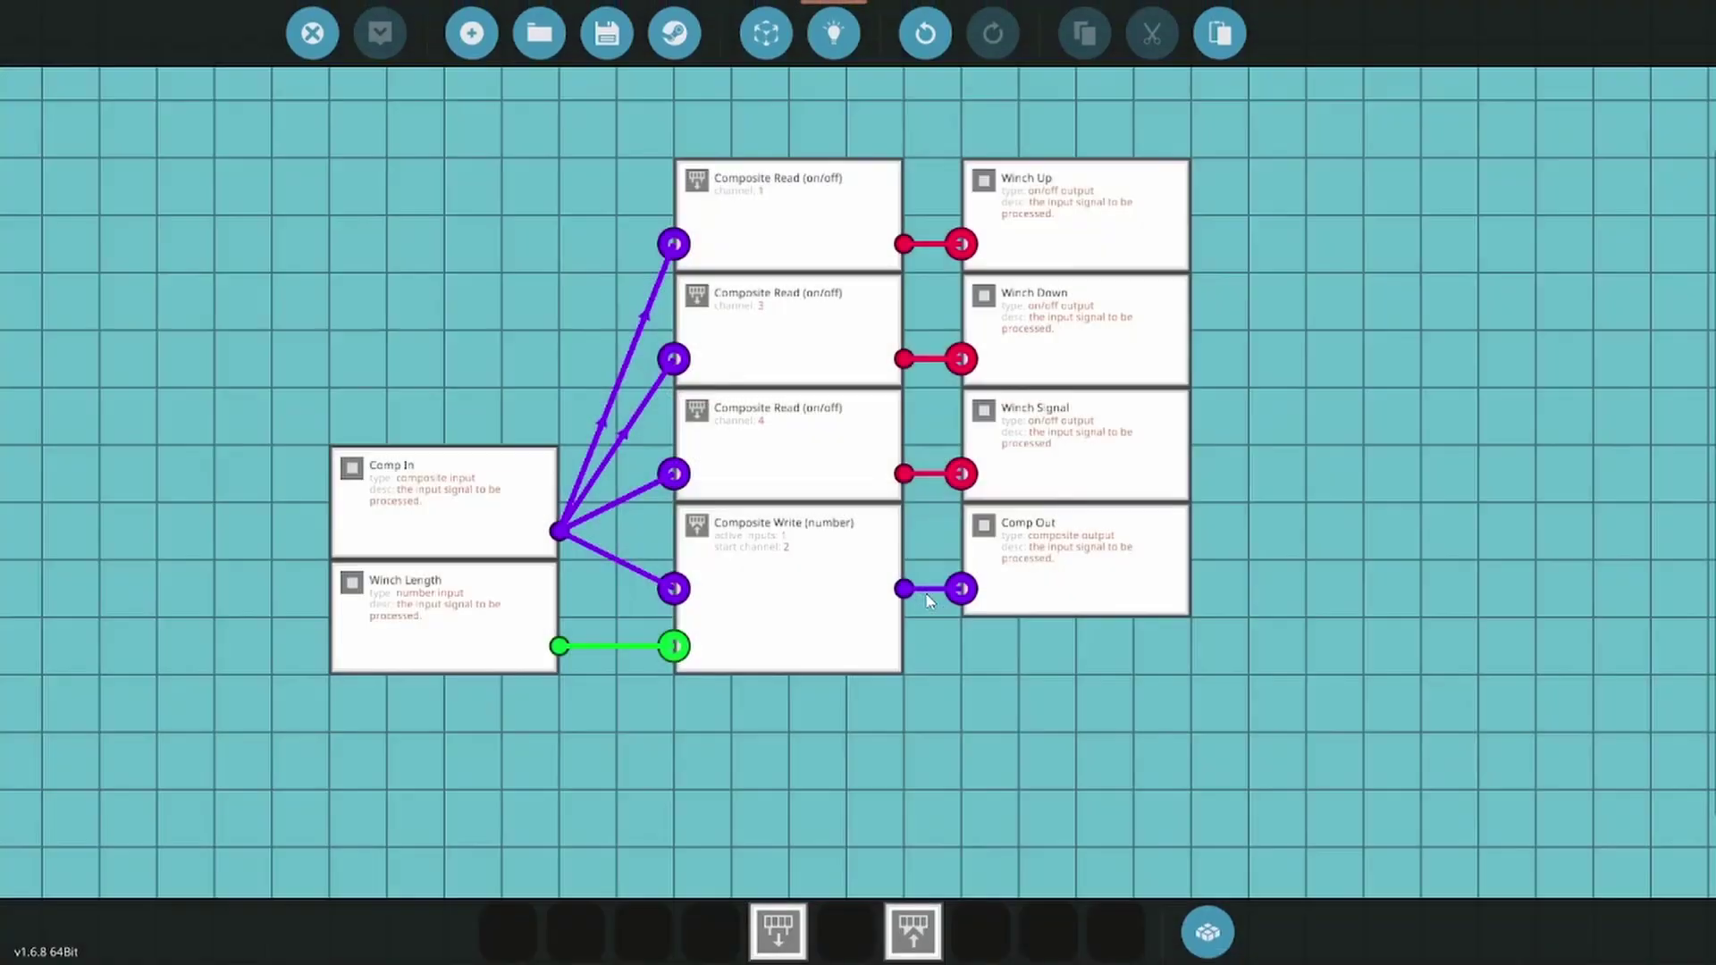
pyautogui.click(312, 33)
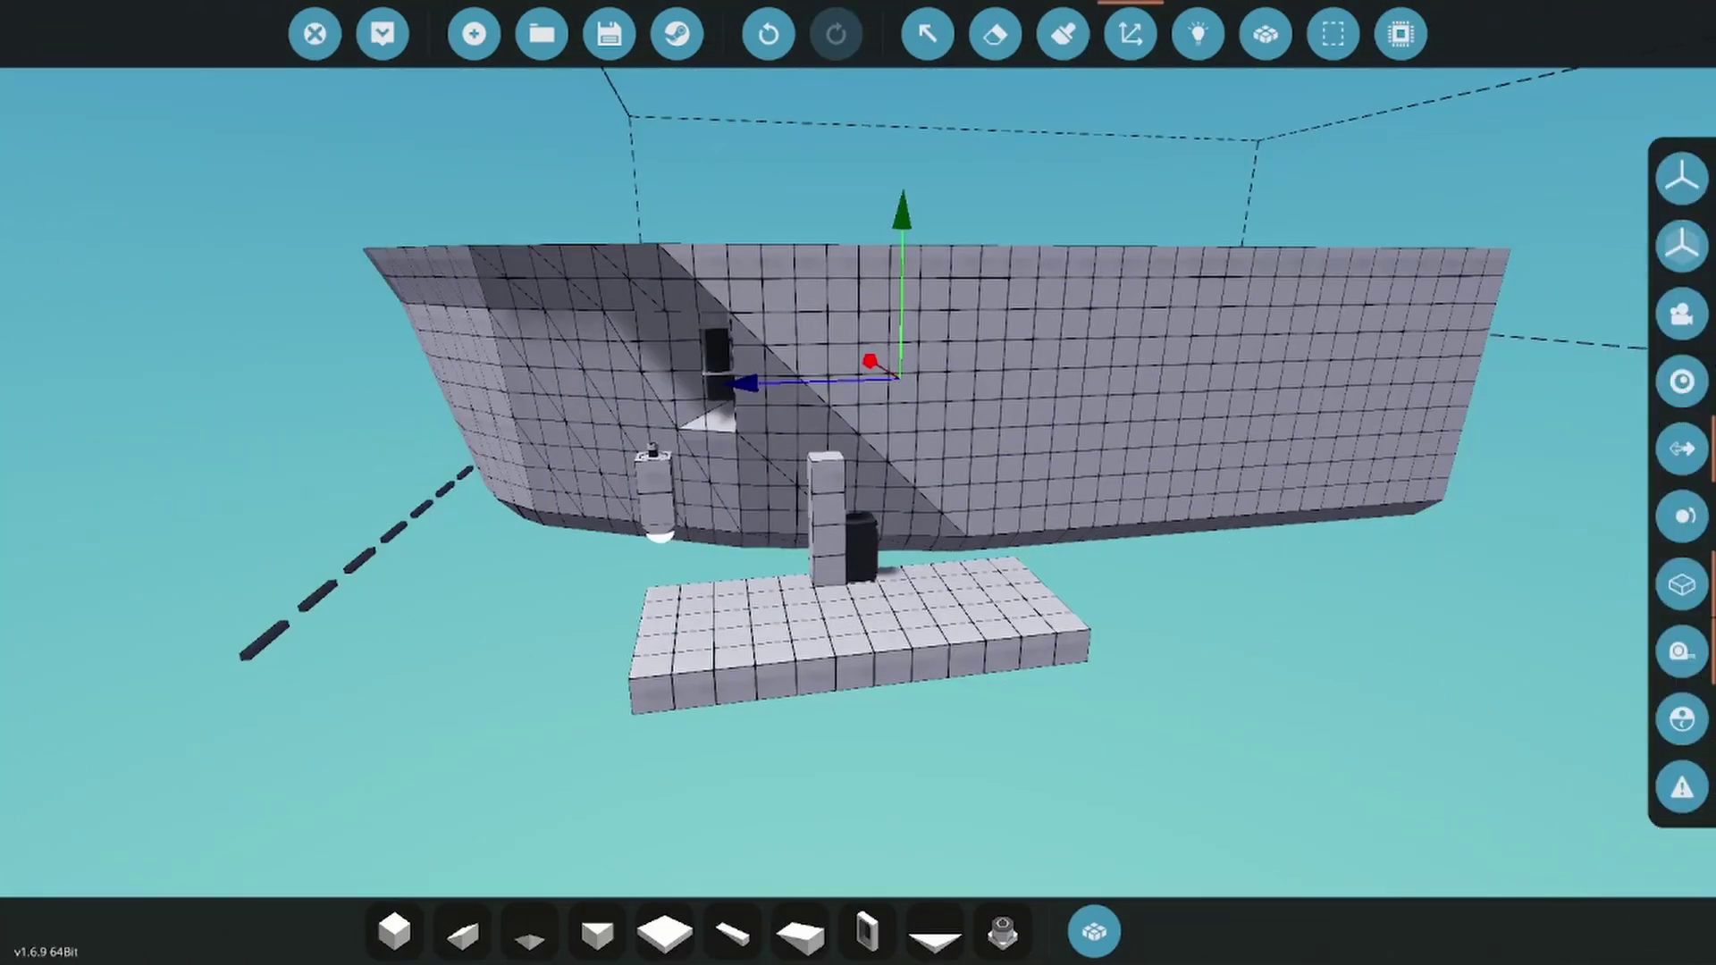
# Step: Search the component inventory for "instr" and pick the Instrument Panel
pyautogui.moveTo(1402, 644); pyautogui.dragTo(1393, 648, button='right')
pyautogui.press('w')
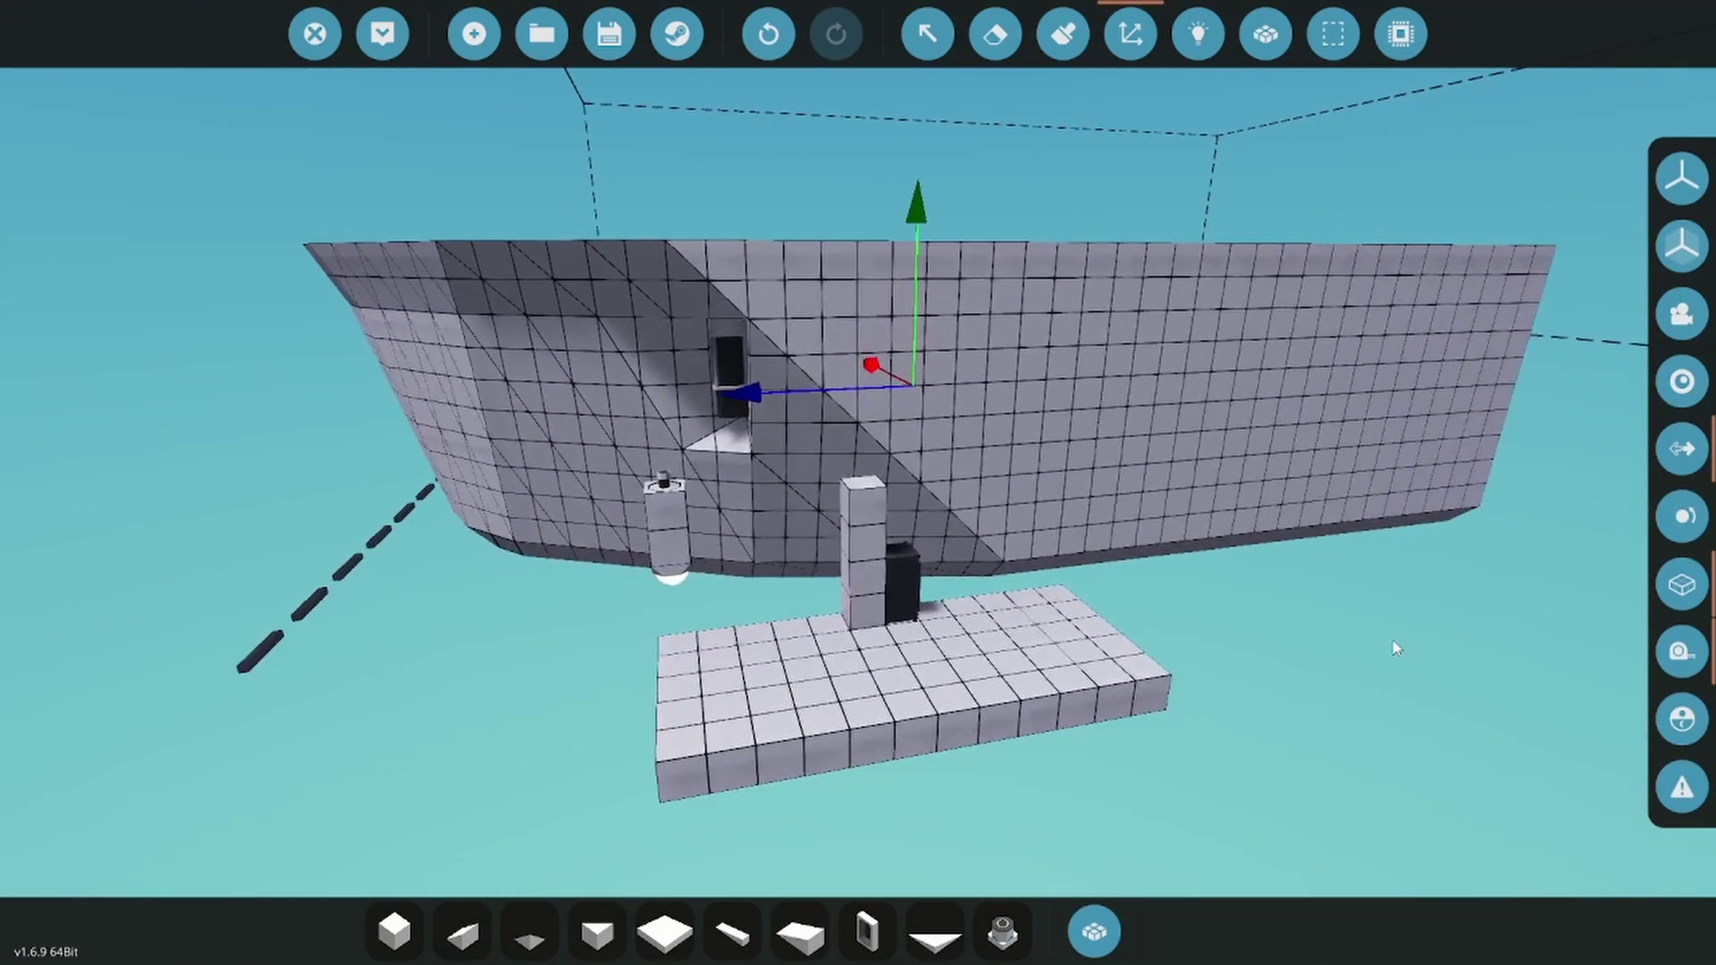
pyautogui.press('w')
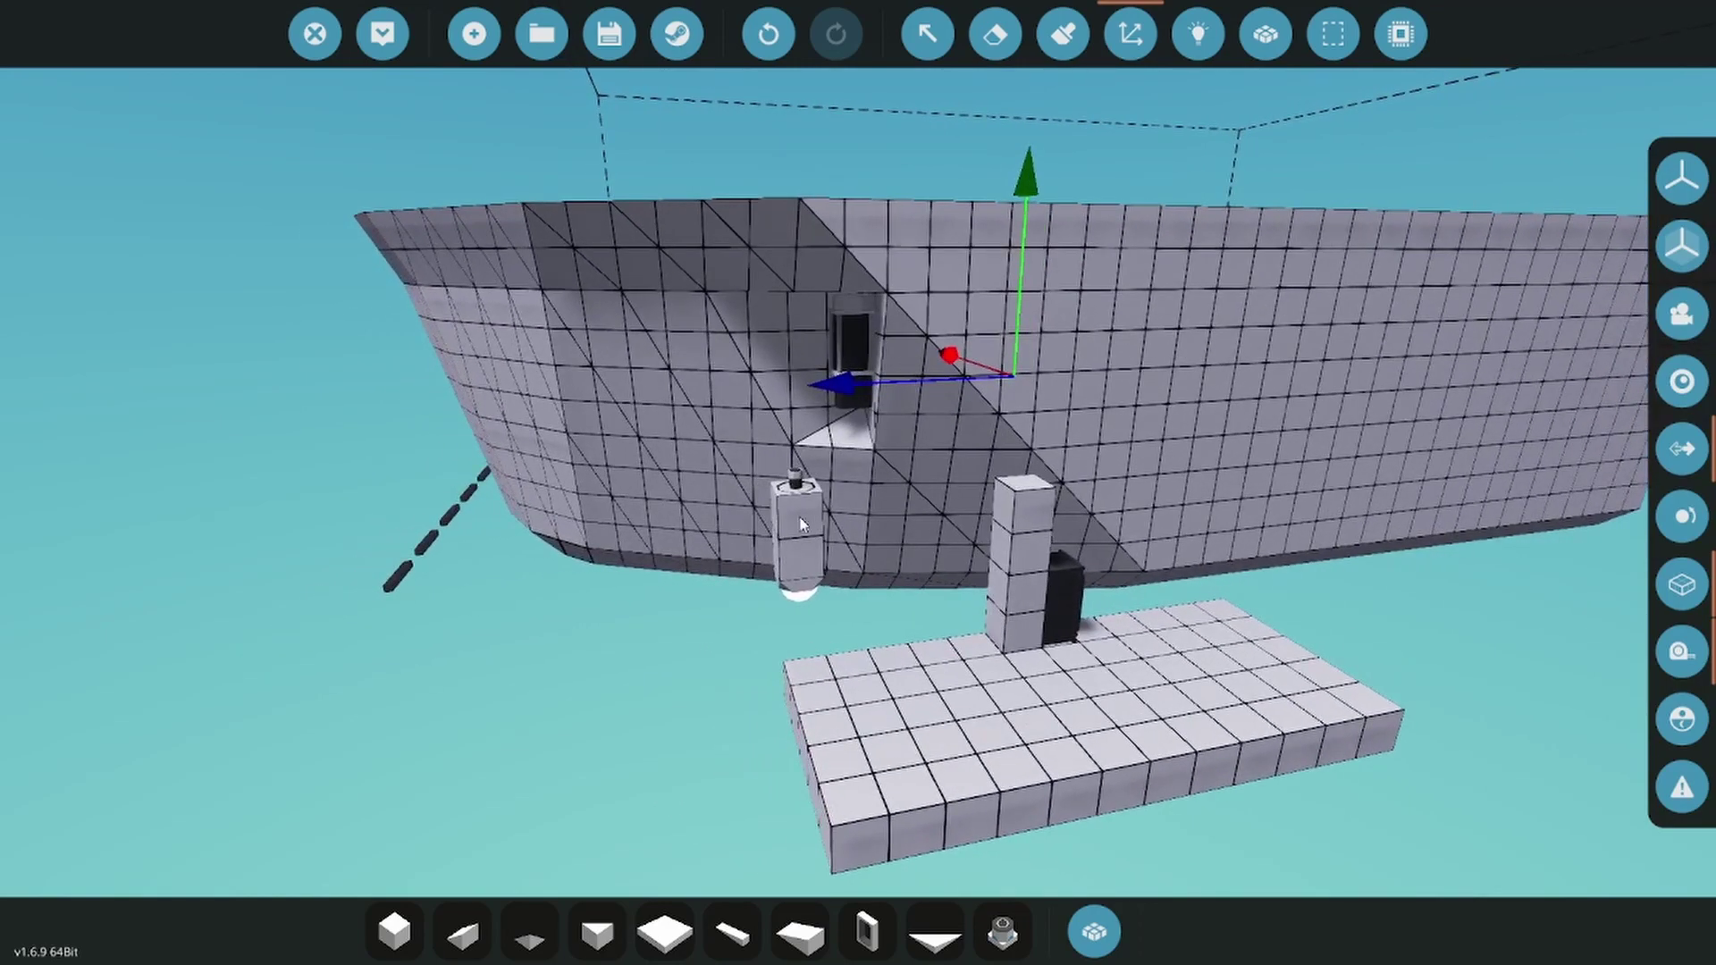
pyautogui.press('w')
pyautogui.press('d')
pyautogui.moveTo(557, 573); pyautogui.dragTo(557, 573, button='right')
pyautogui.write('q')
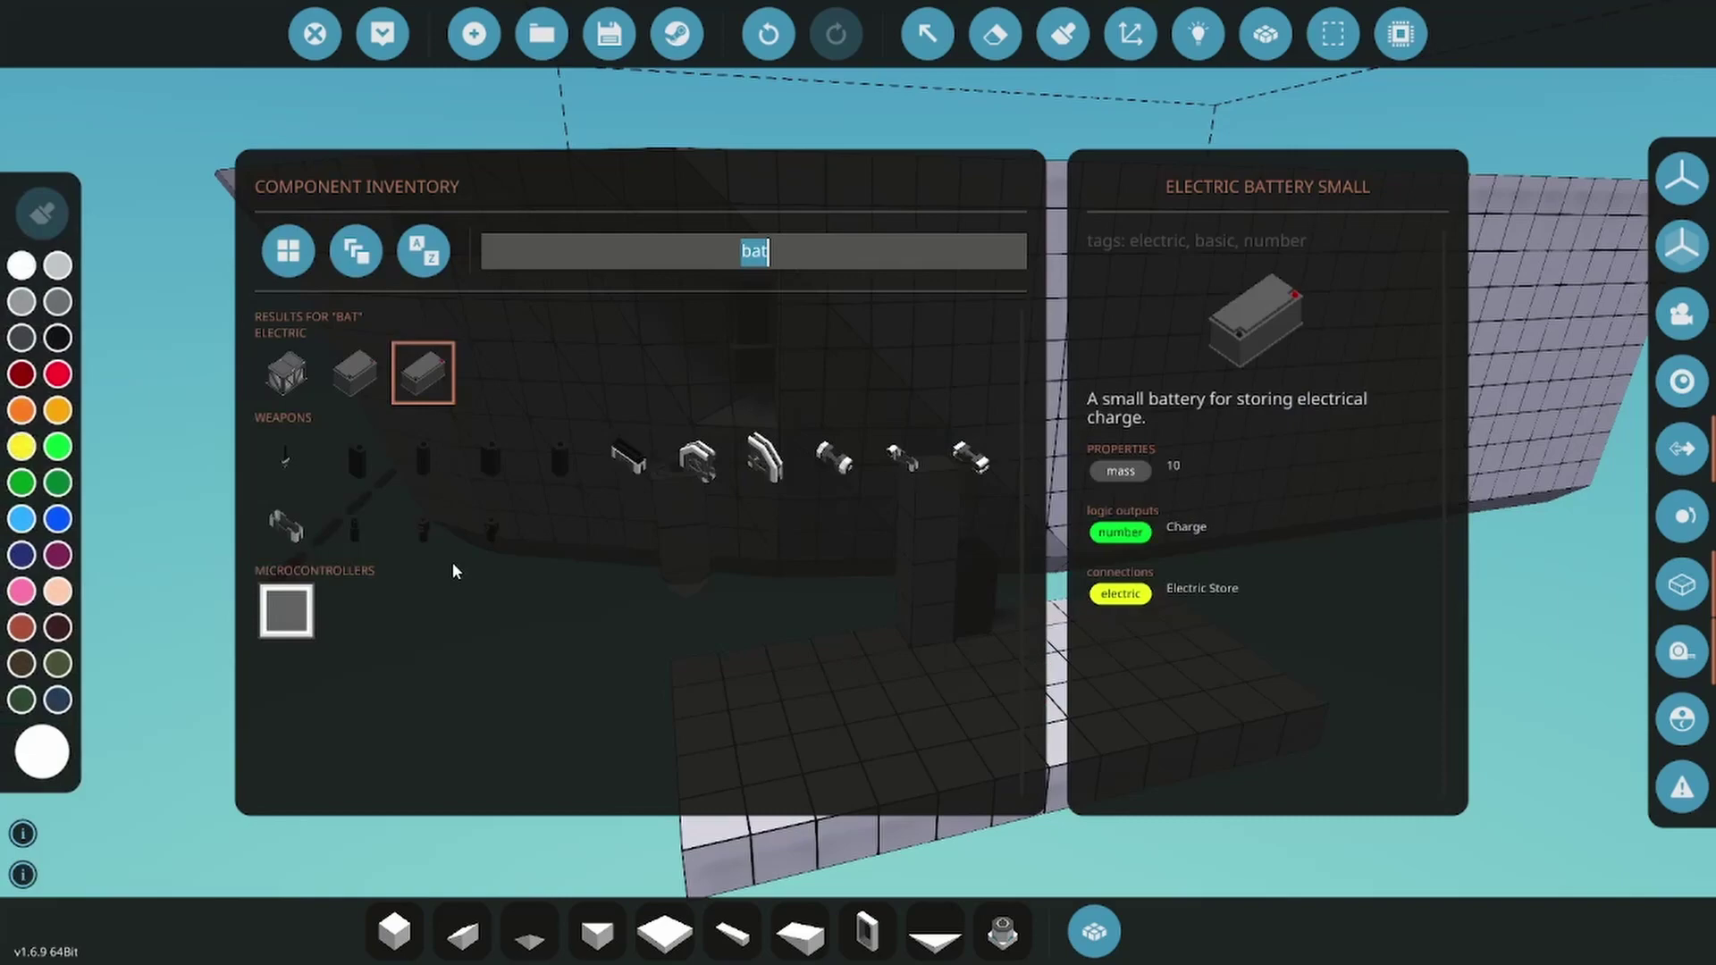
pyautogui.write('instr')
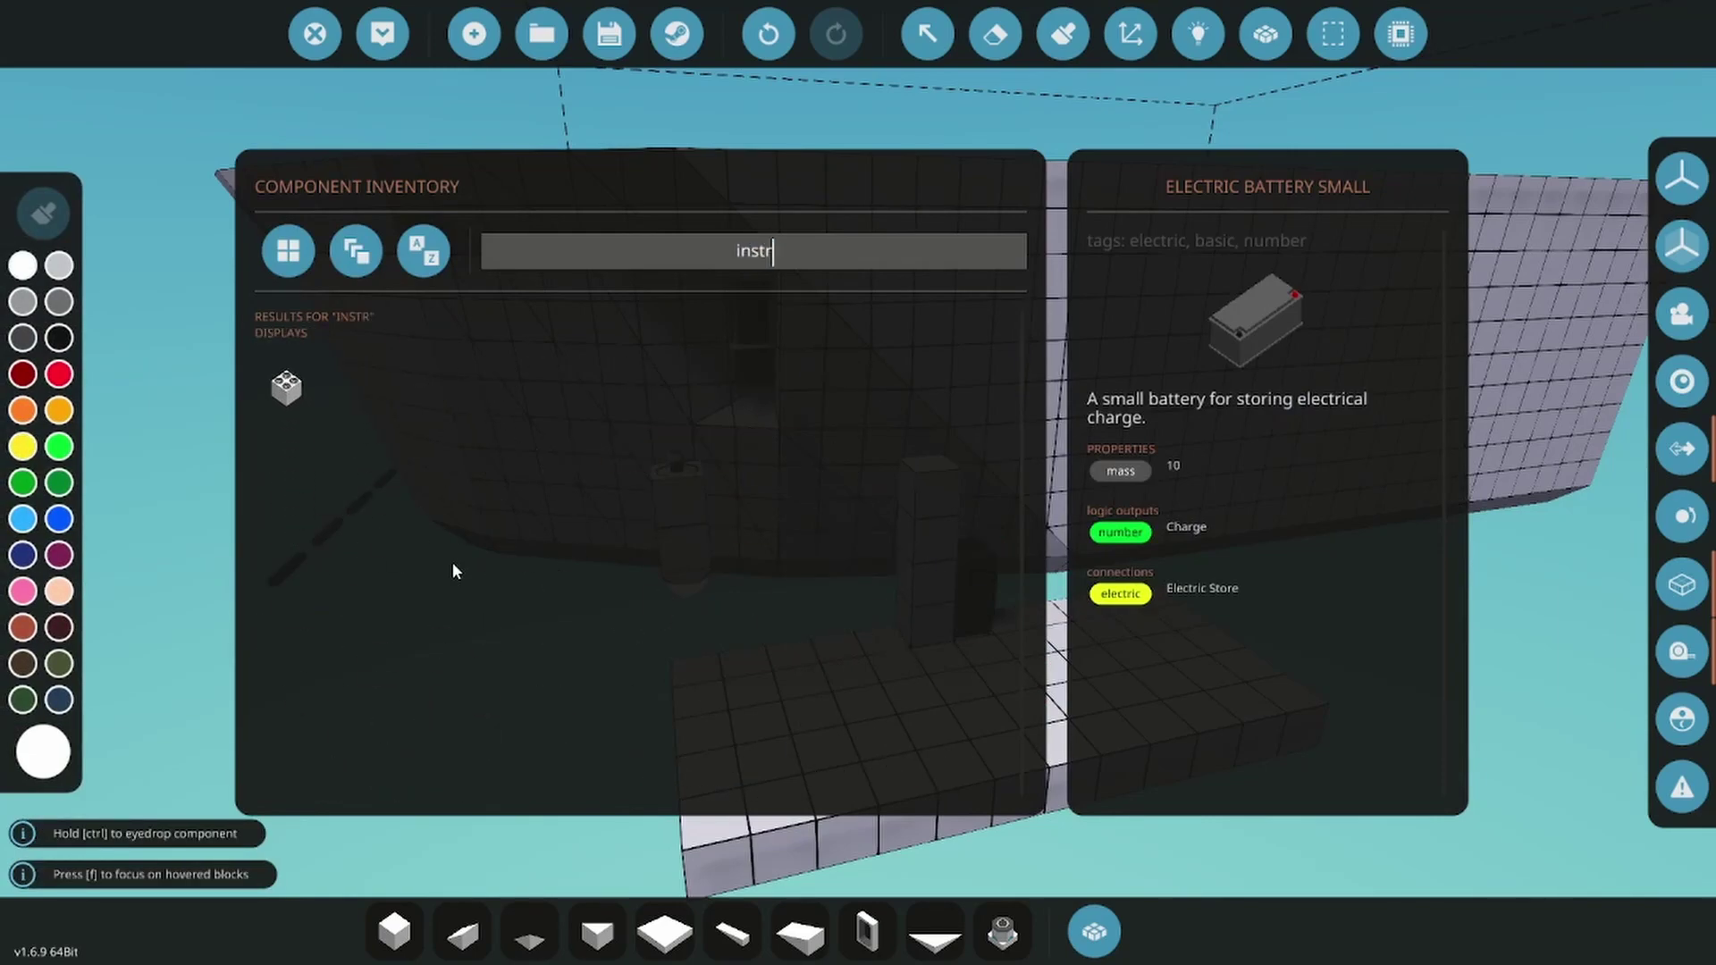
pyautogui.click(285, 387)
# Step: Place the Instrument Panel on top of the block column, rotated so its dials face outward
pyautogui.press('w')
pyautogui.press('d')
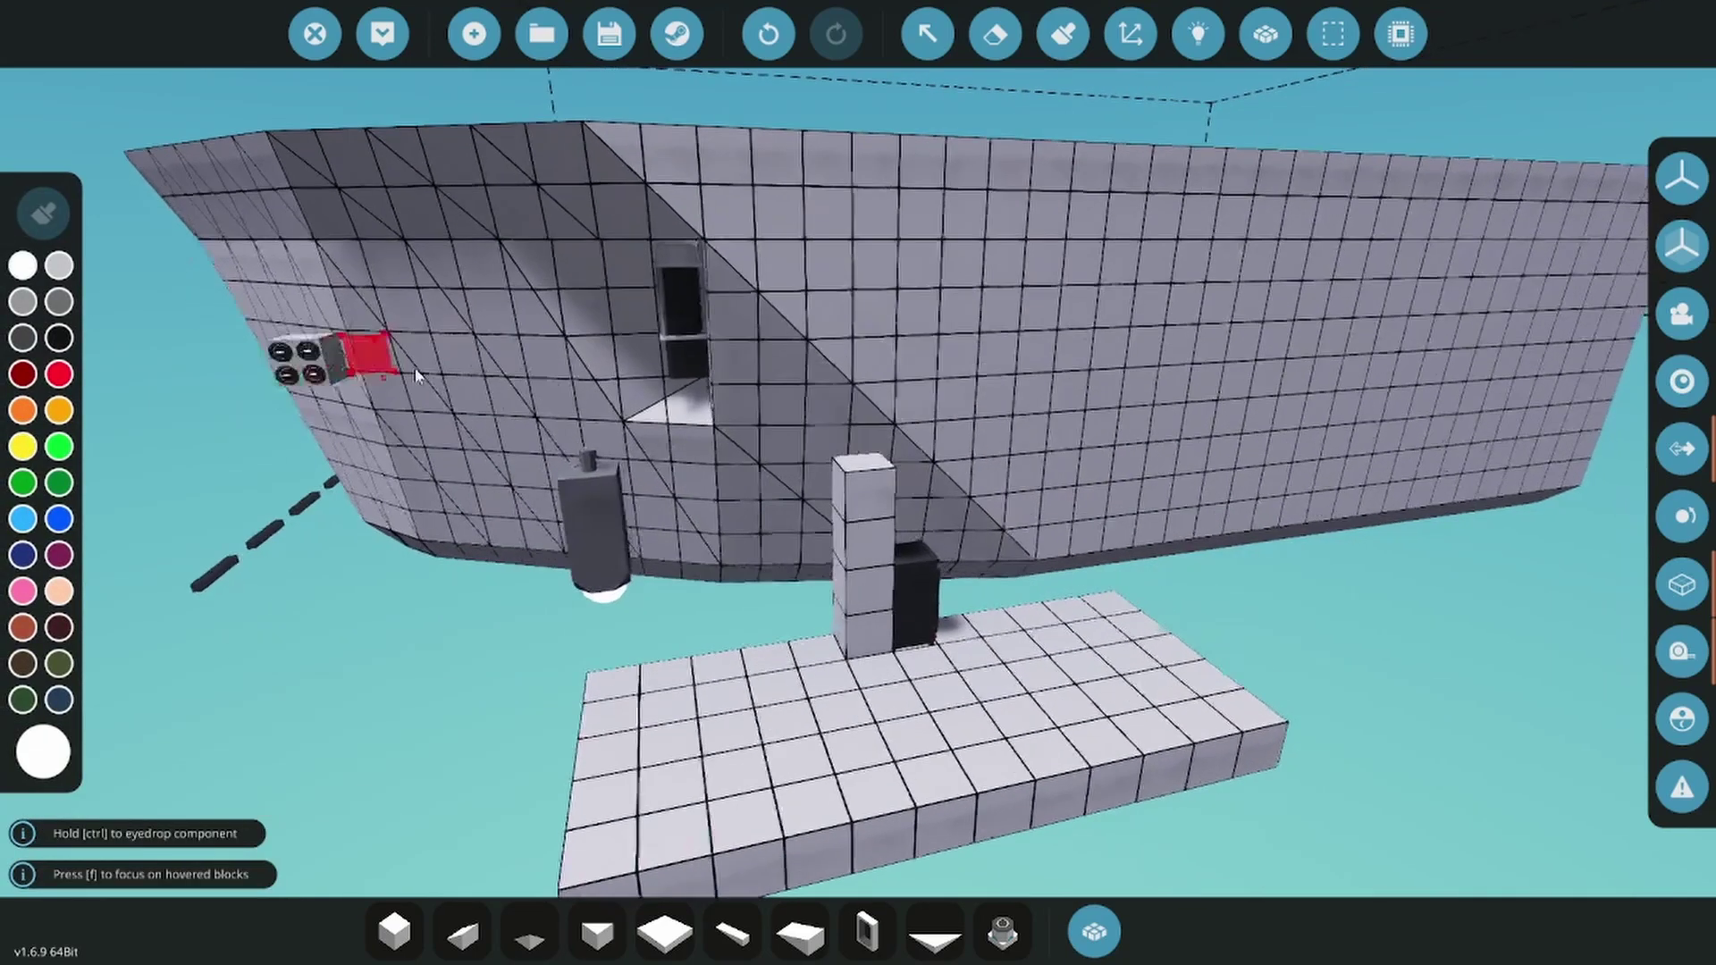
pyautogui.press('a')
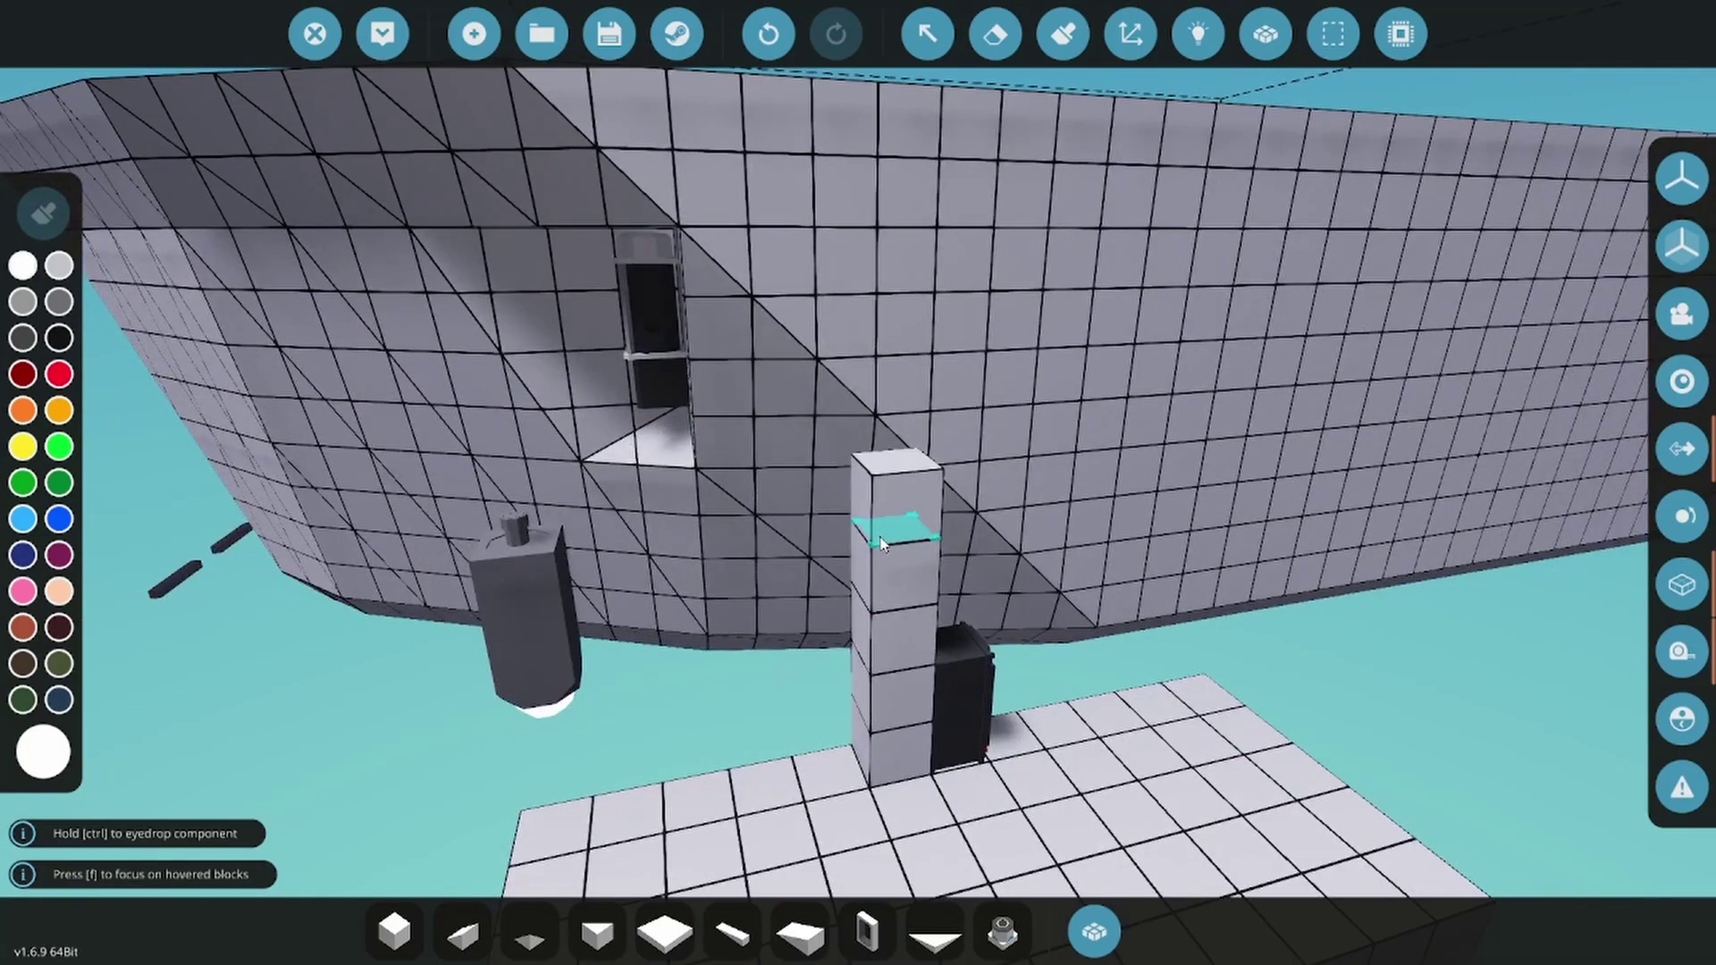
pyautogui.click(881, 543)
pyautogui.press('u')
pyautogui.press('u')
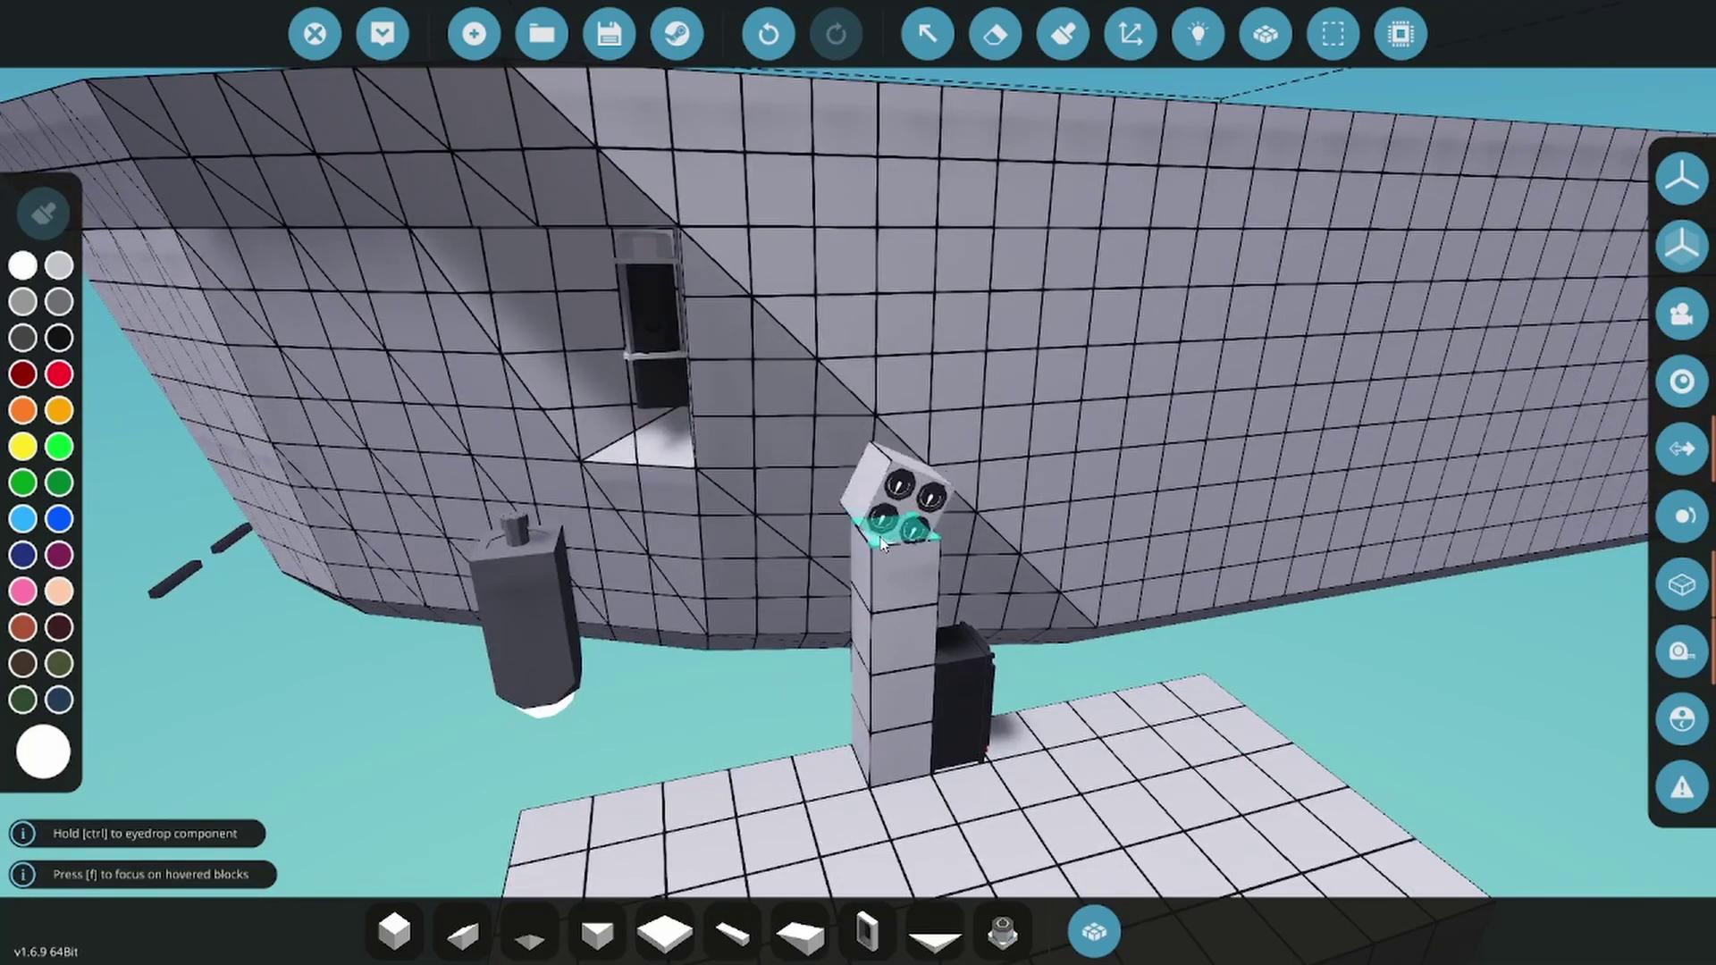
pyautogui.click(882, 543)
# Step: Find the saved microcontroller by searching "winch", place it squarely on the platform beside the column, and display the vehicle bodies with Merge
pyautogui.press('1')
pyautogui.press('d')
pyautogui.moveTo(1216, 586); pyautogui.dragTo(1111, 597, button='right')
pyautogui.write('q')
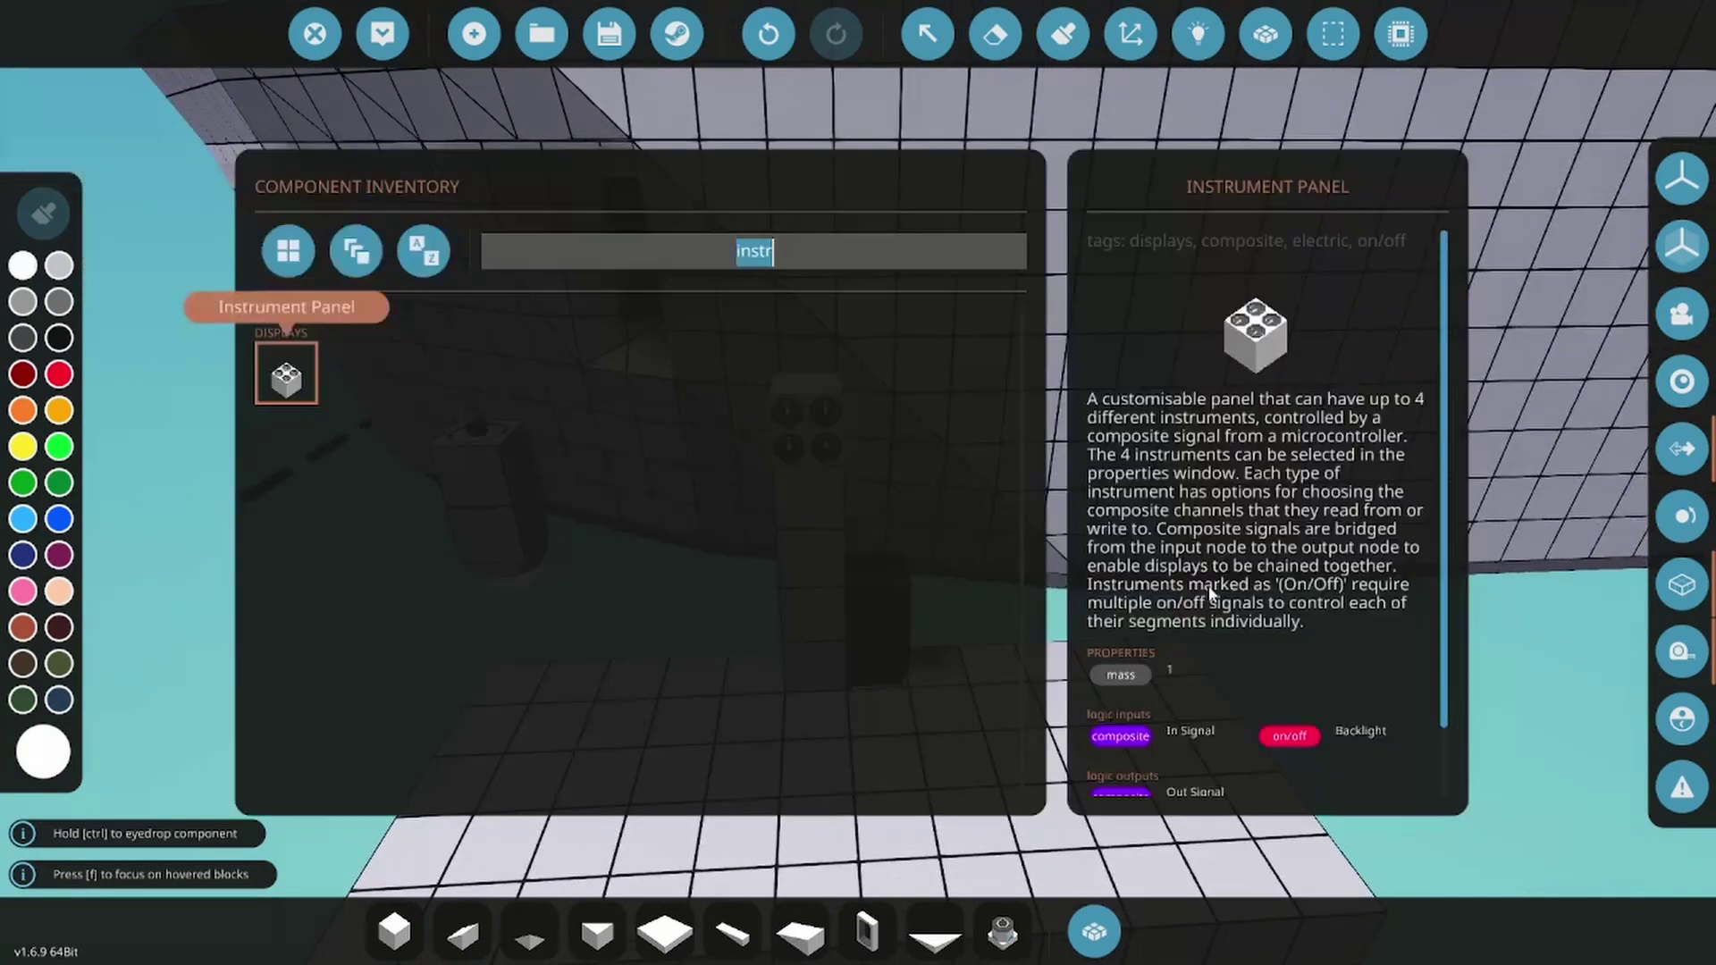
pyautogui.write('winch')
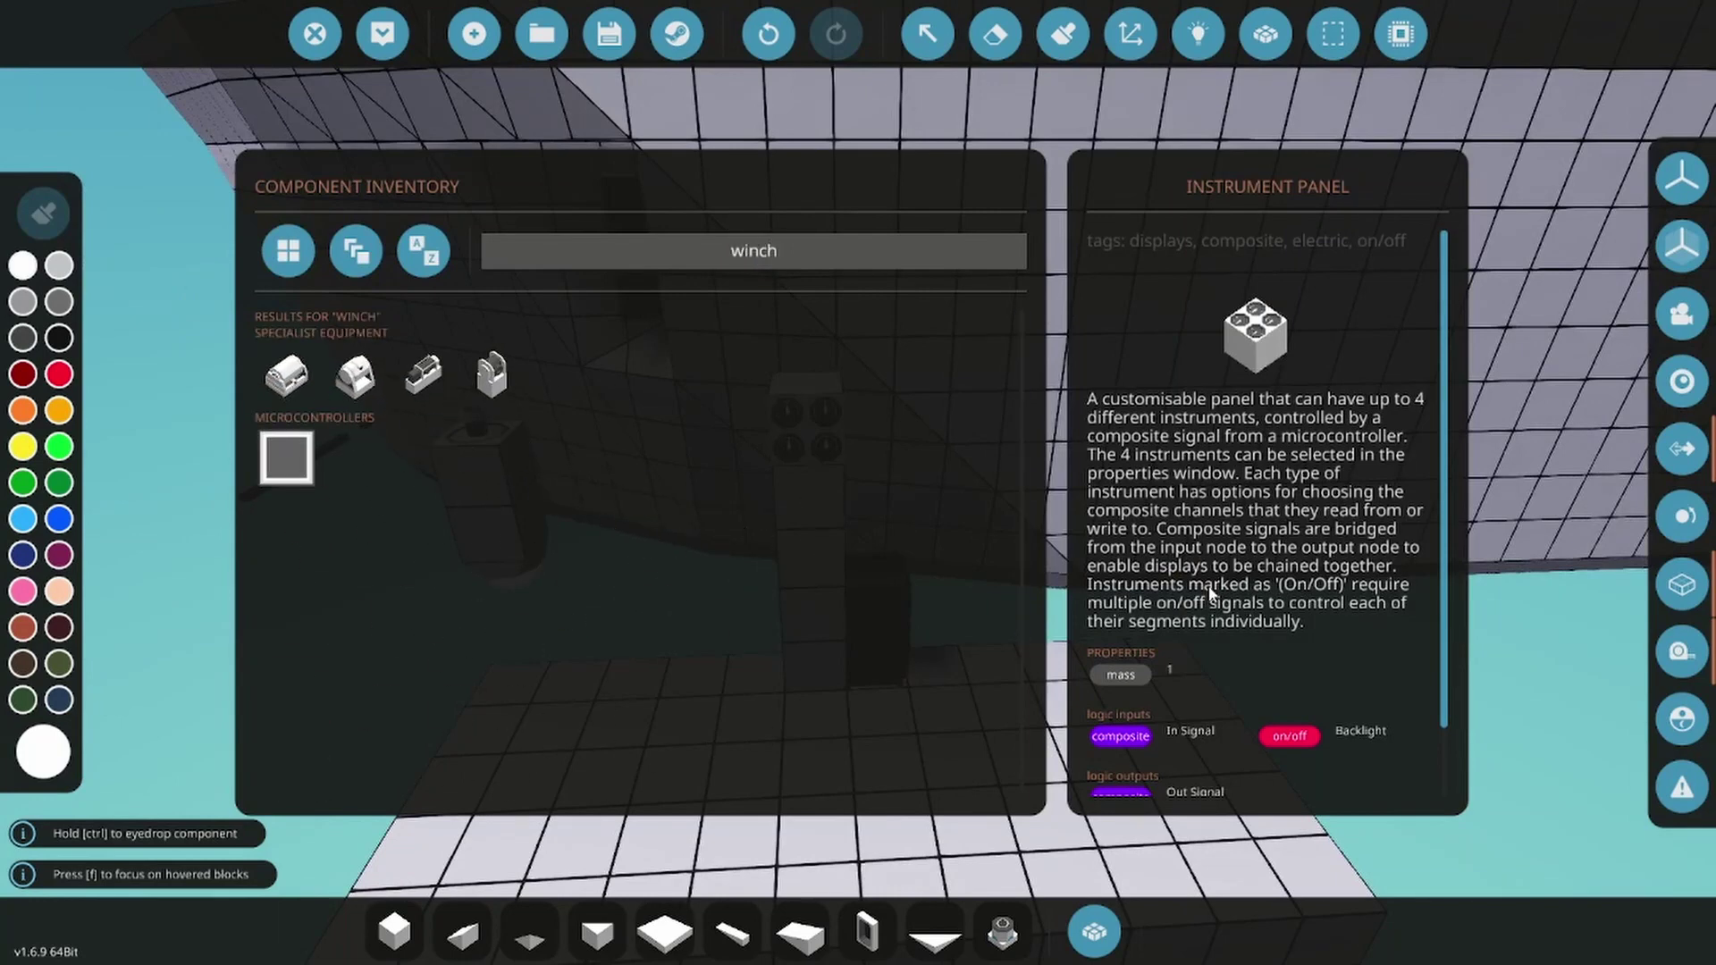
pyautogui.click(287, 459)
pyautogui.press('j')
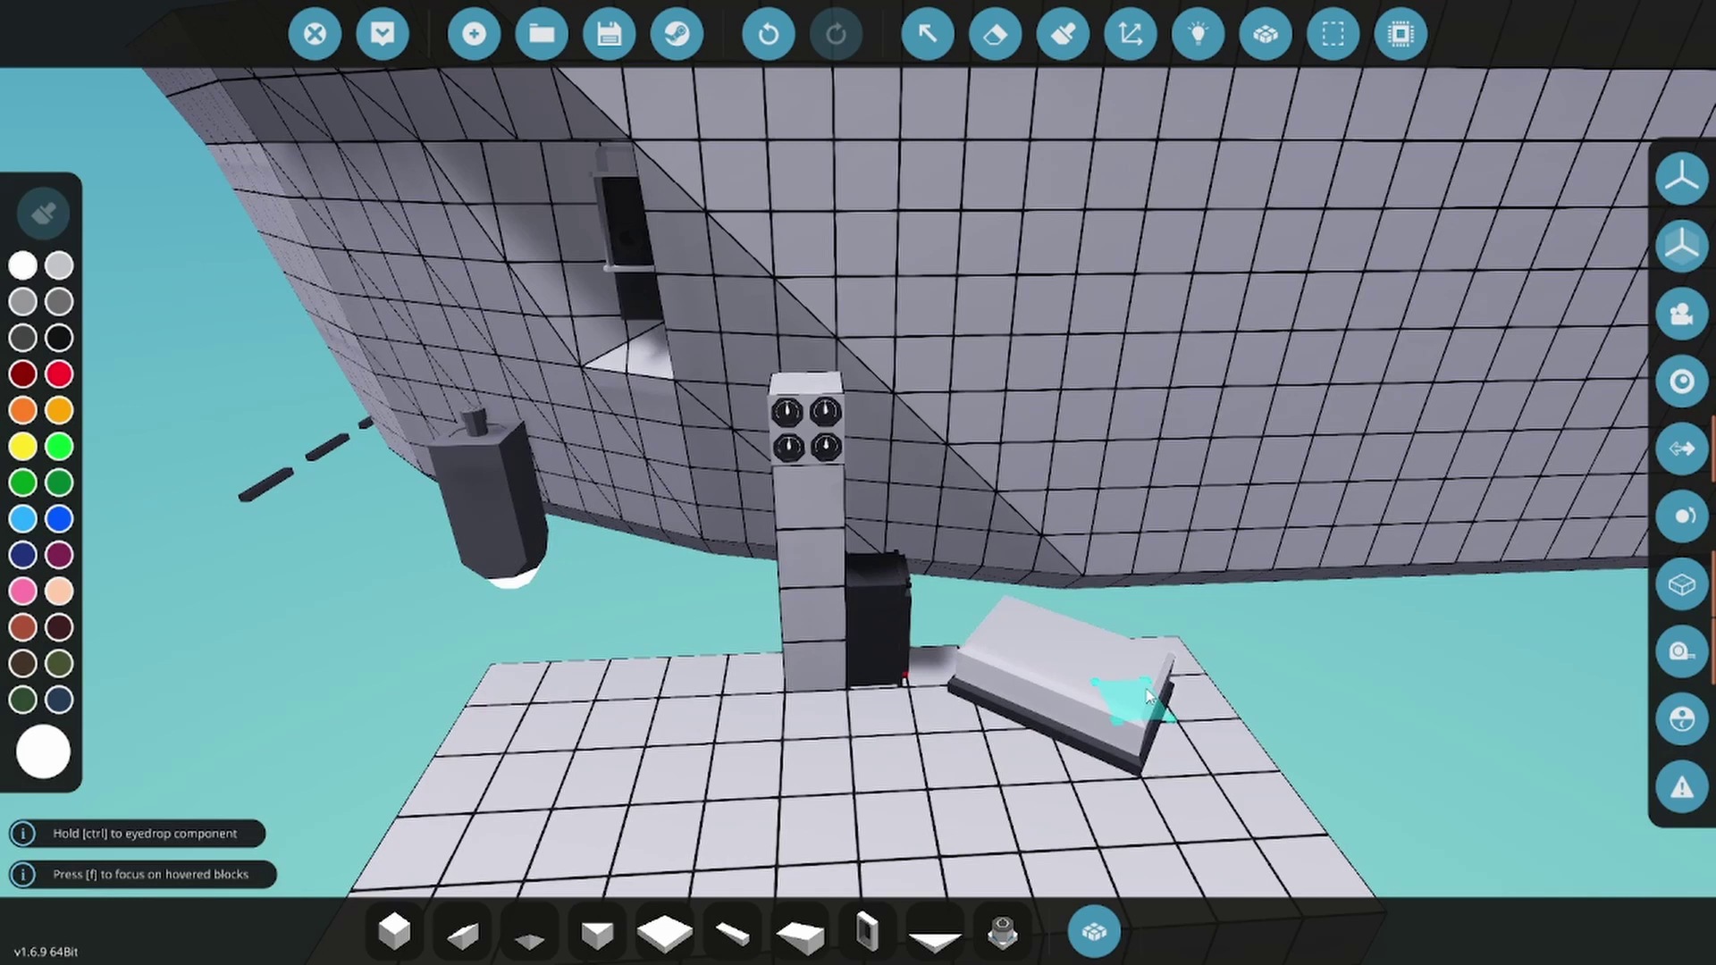
pyautogui.click(1265, 34)
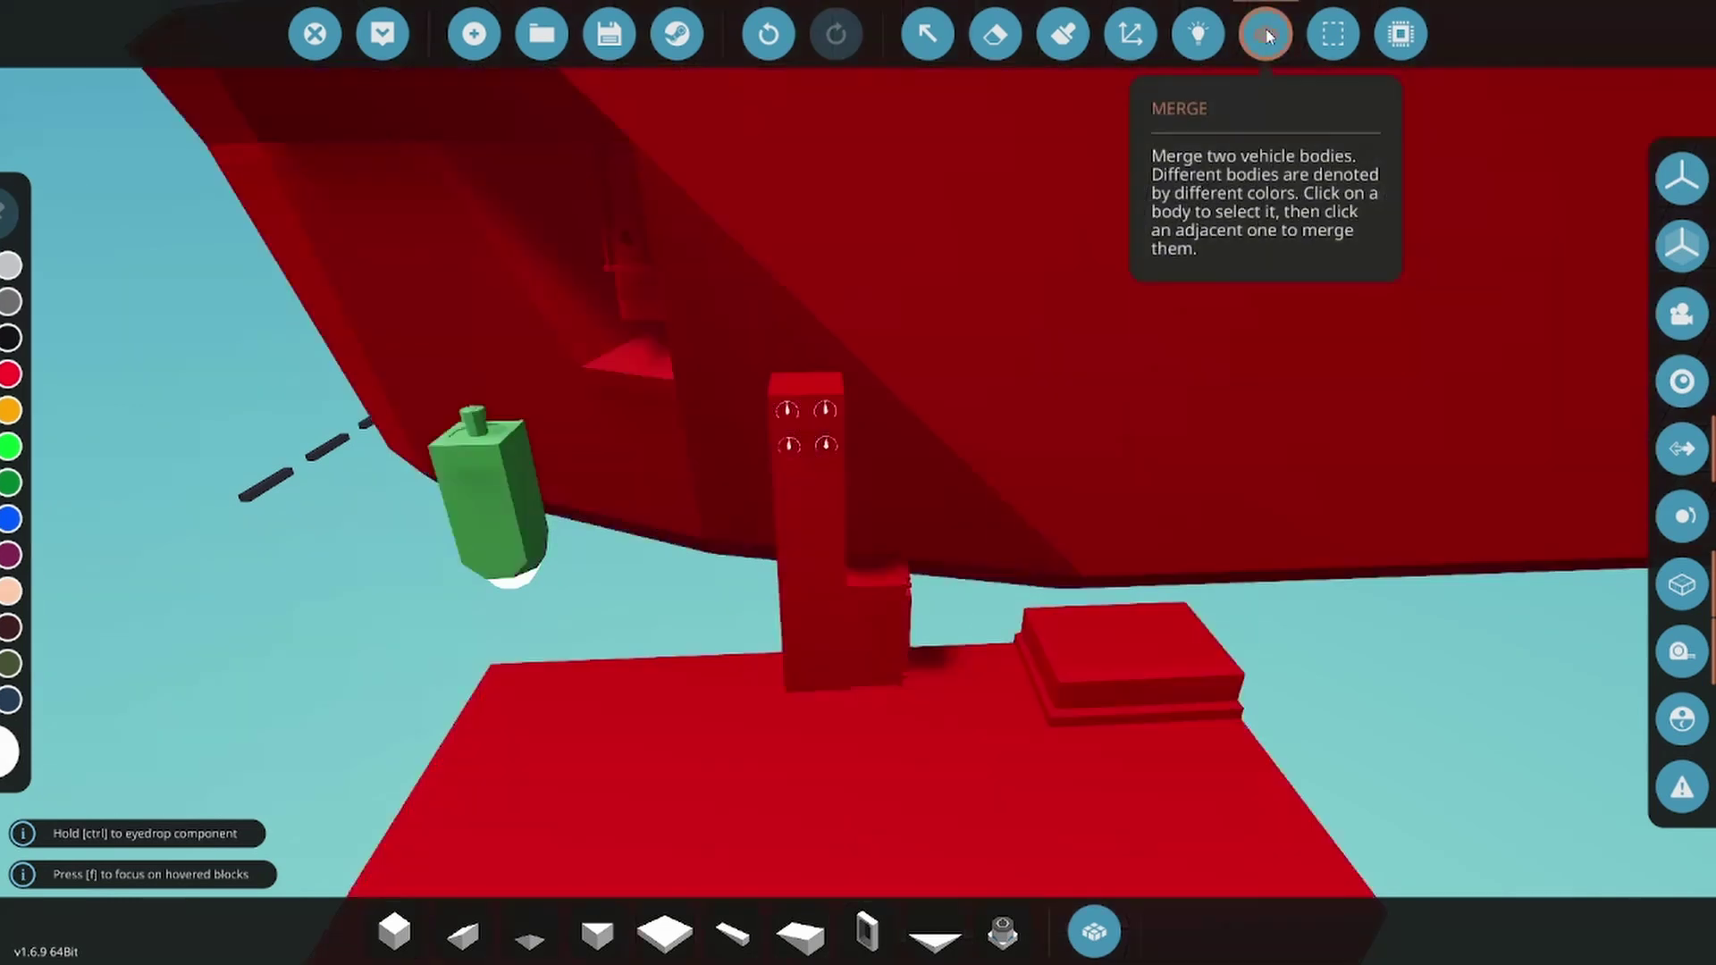
pyautogui.moveTo(1188, 161); pyautogui.dragTo(1092, 264, button='right')
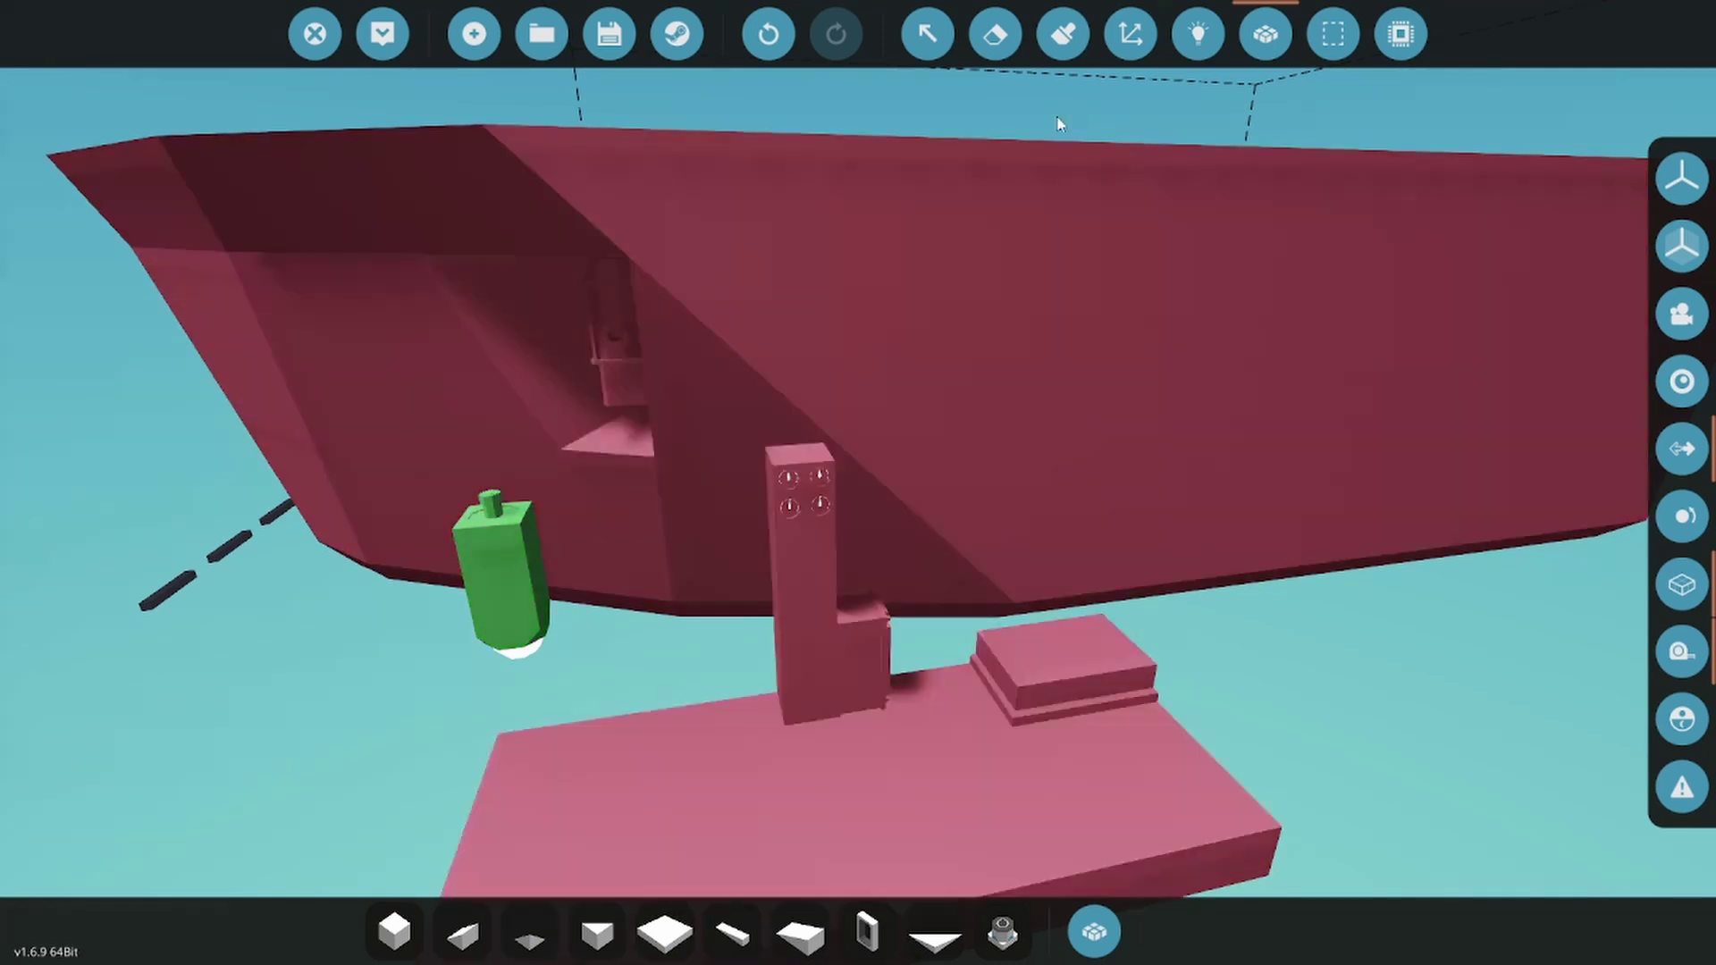
# Step: Configure Instrument 1 of the Instrument Panel with display name "Winch Up" and type Arrow Button
pyautogui.click(935, 41)
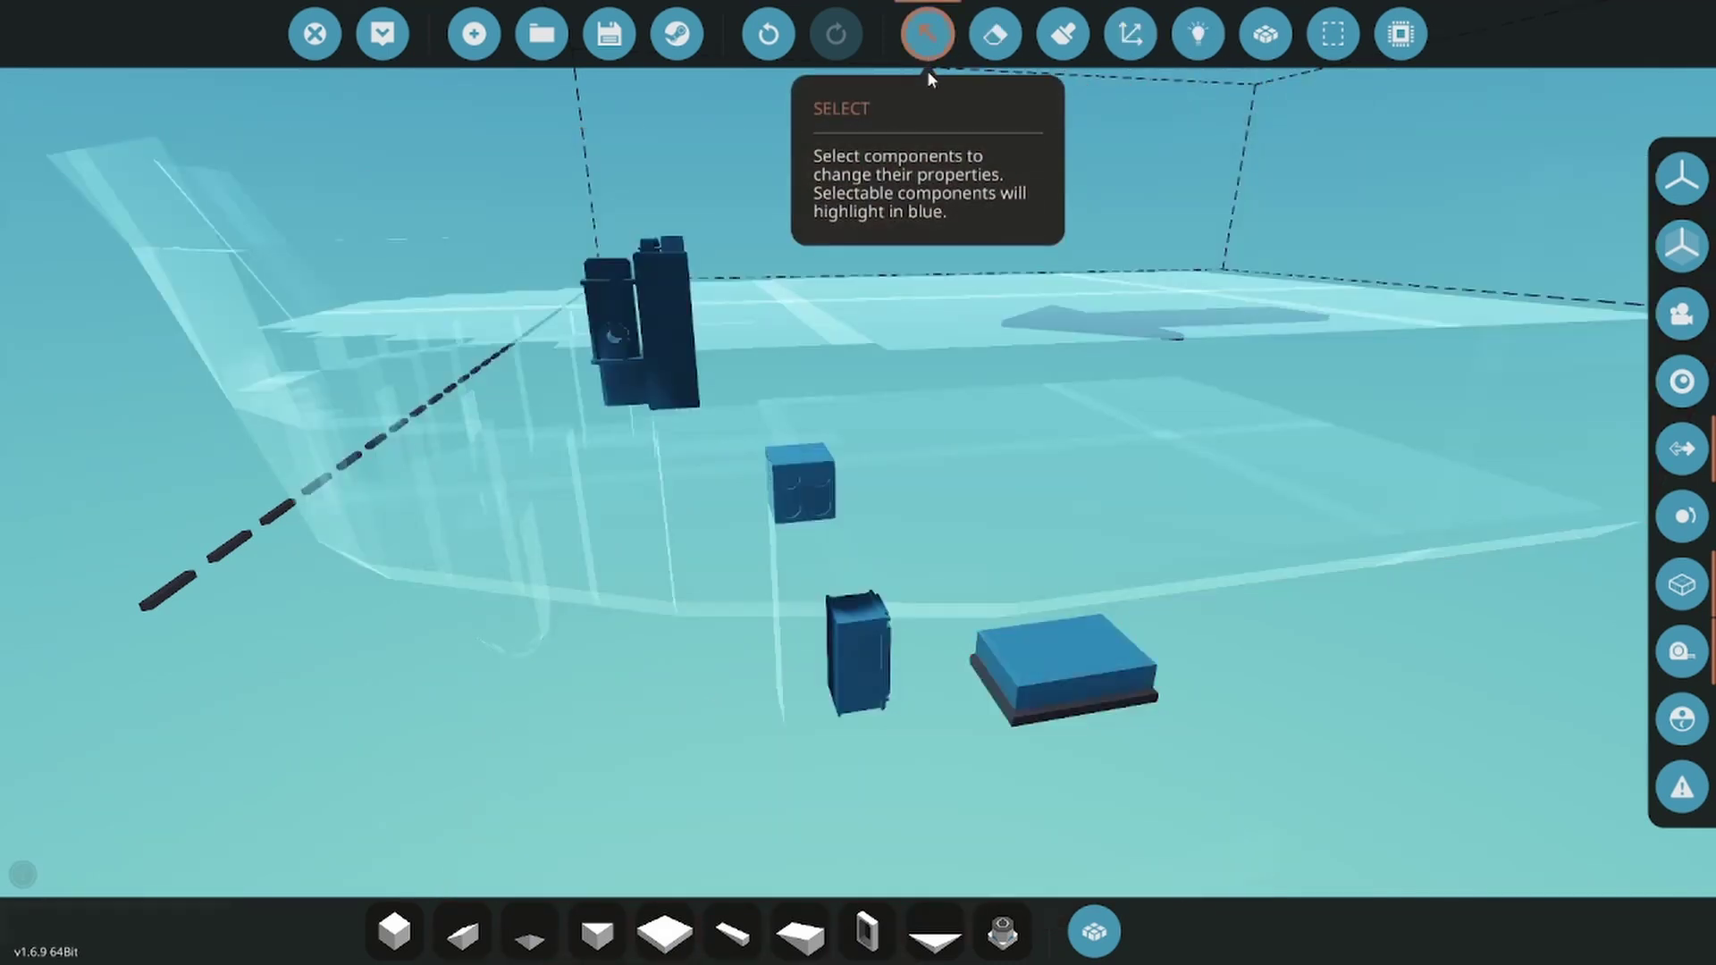
pyautogui.press('w')
pyautogui.moveTo(983, 344); pyautogui.dragTo(893, 435, button='right')
pyautogui.click(892, 427)
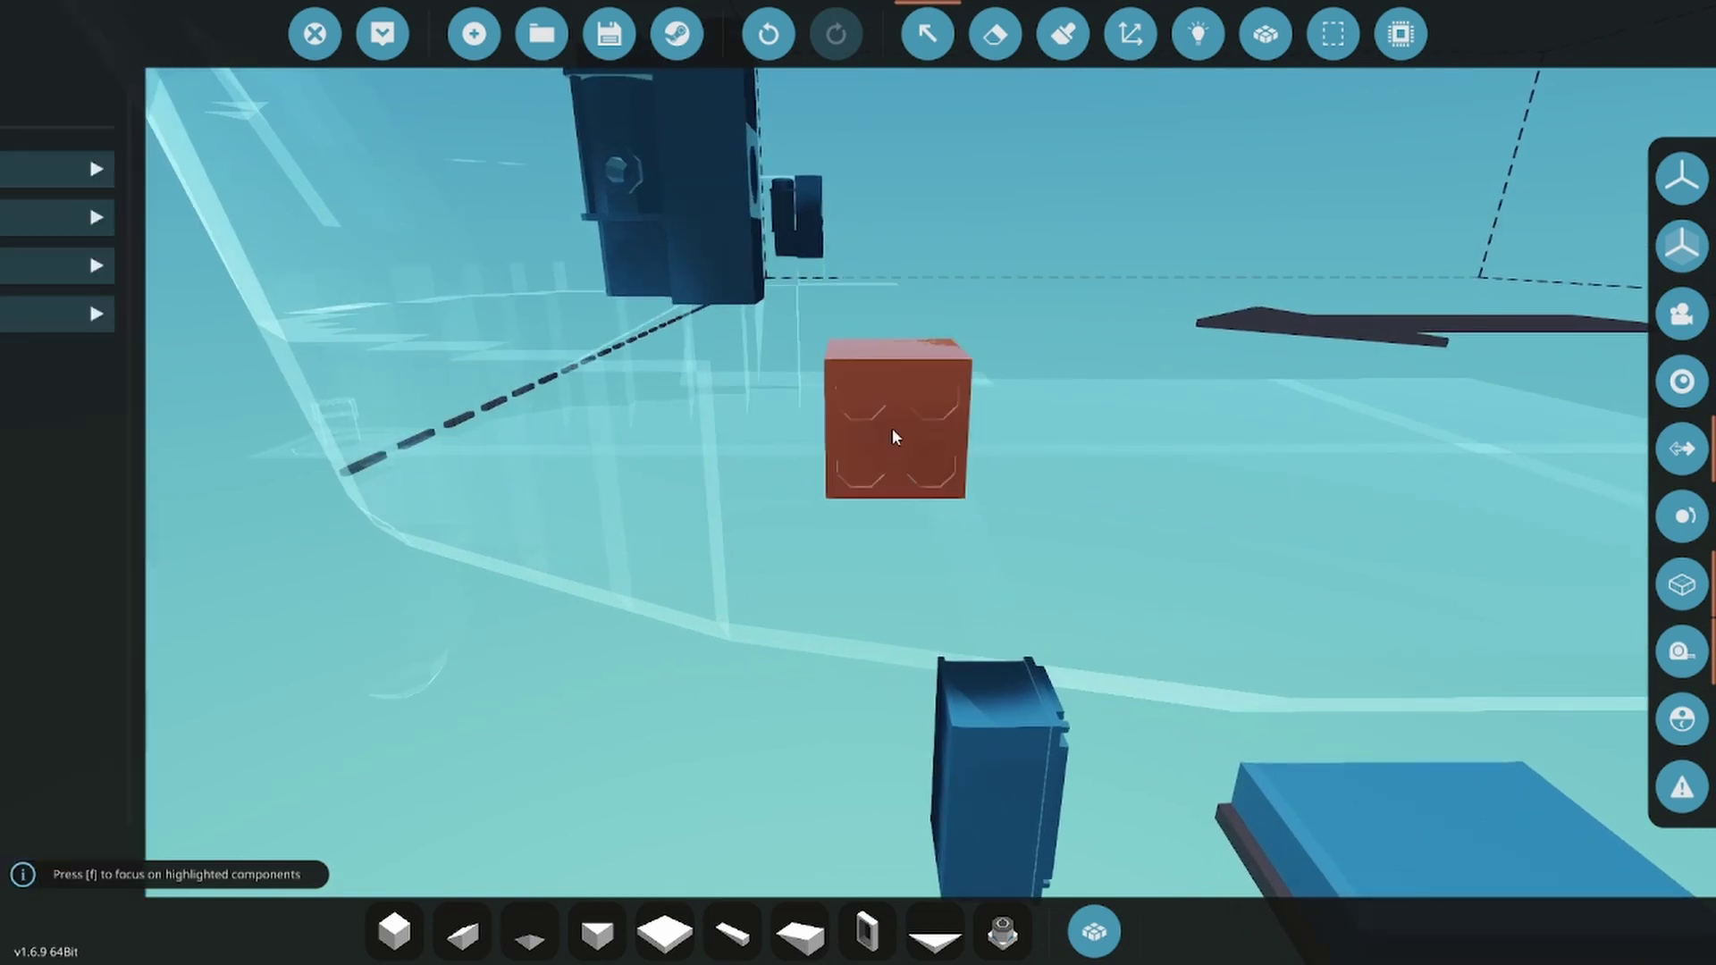
pyautogui.click(216, 170)
pyautogui.click(200, 243)
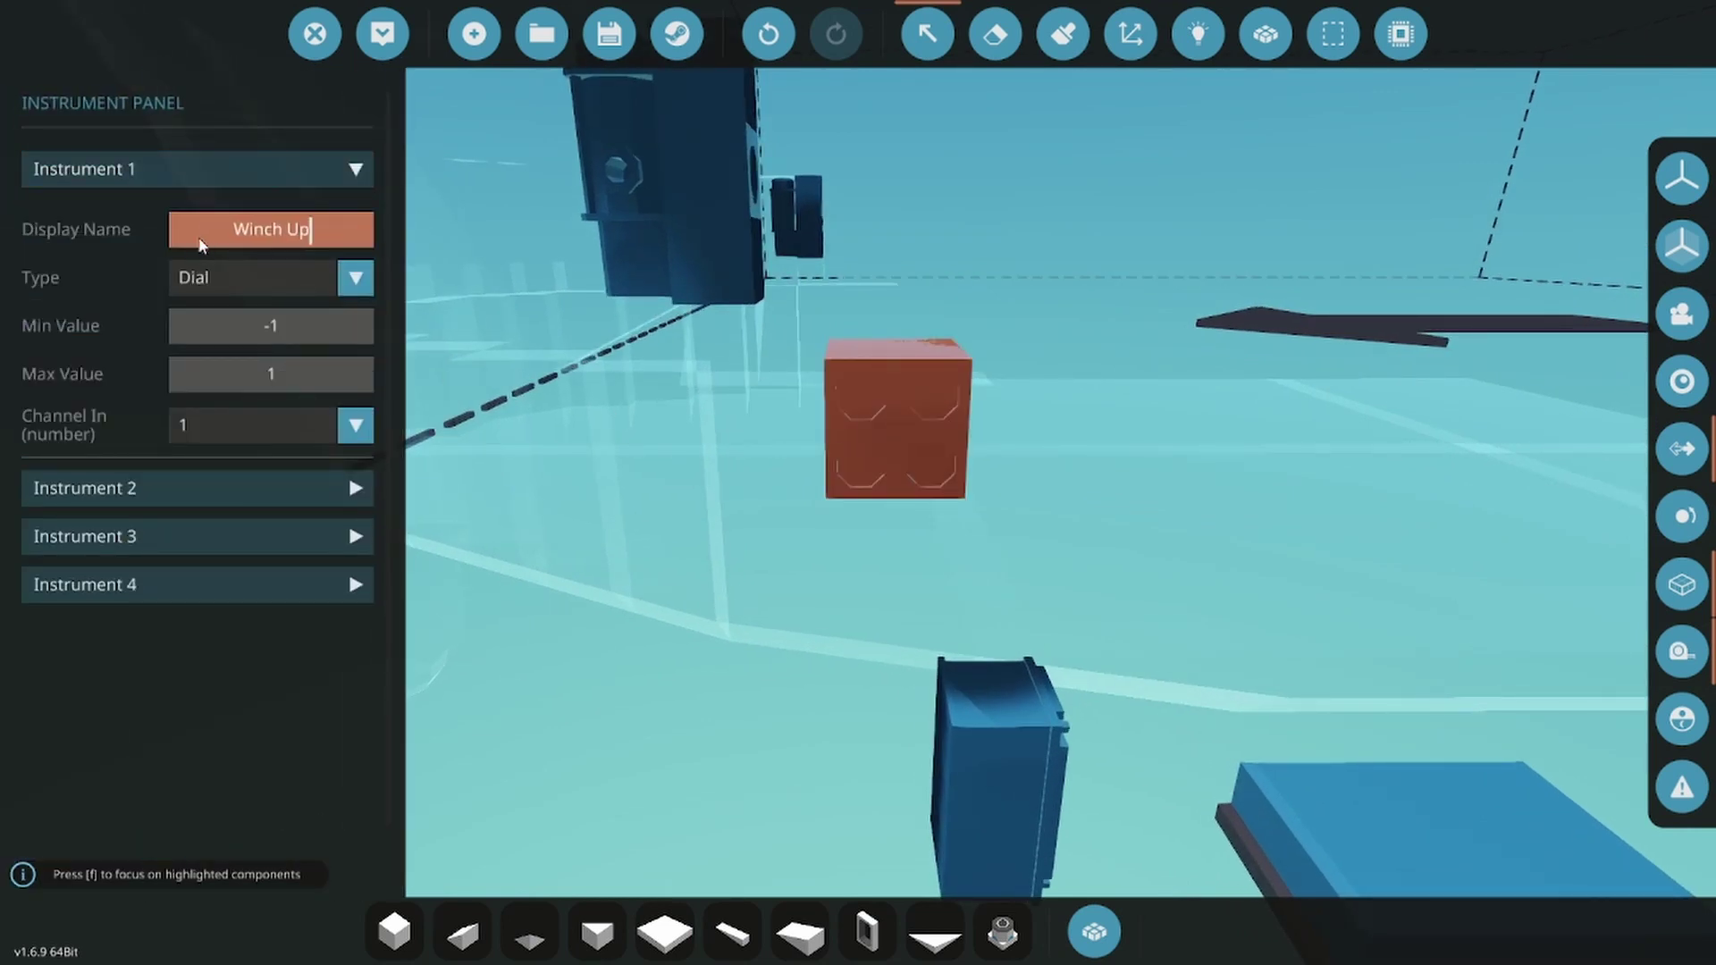
pyautogui.press('Return')
pyautogui.click(230, 277)
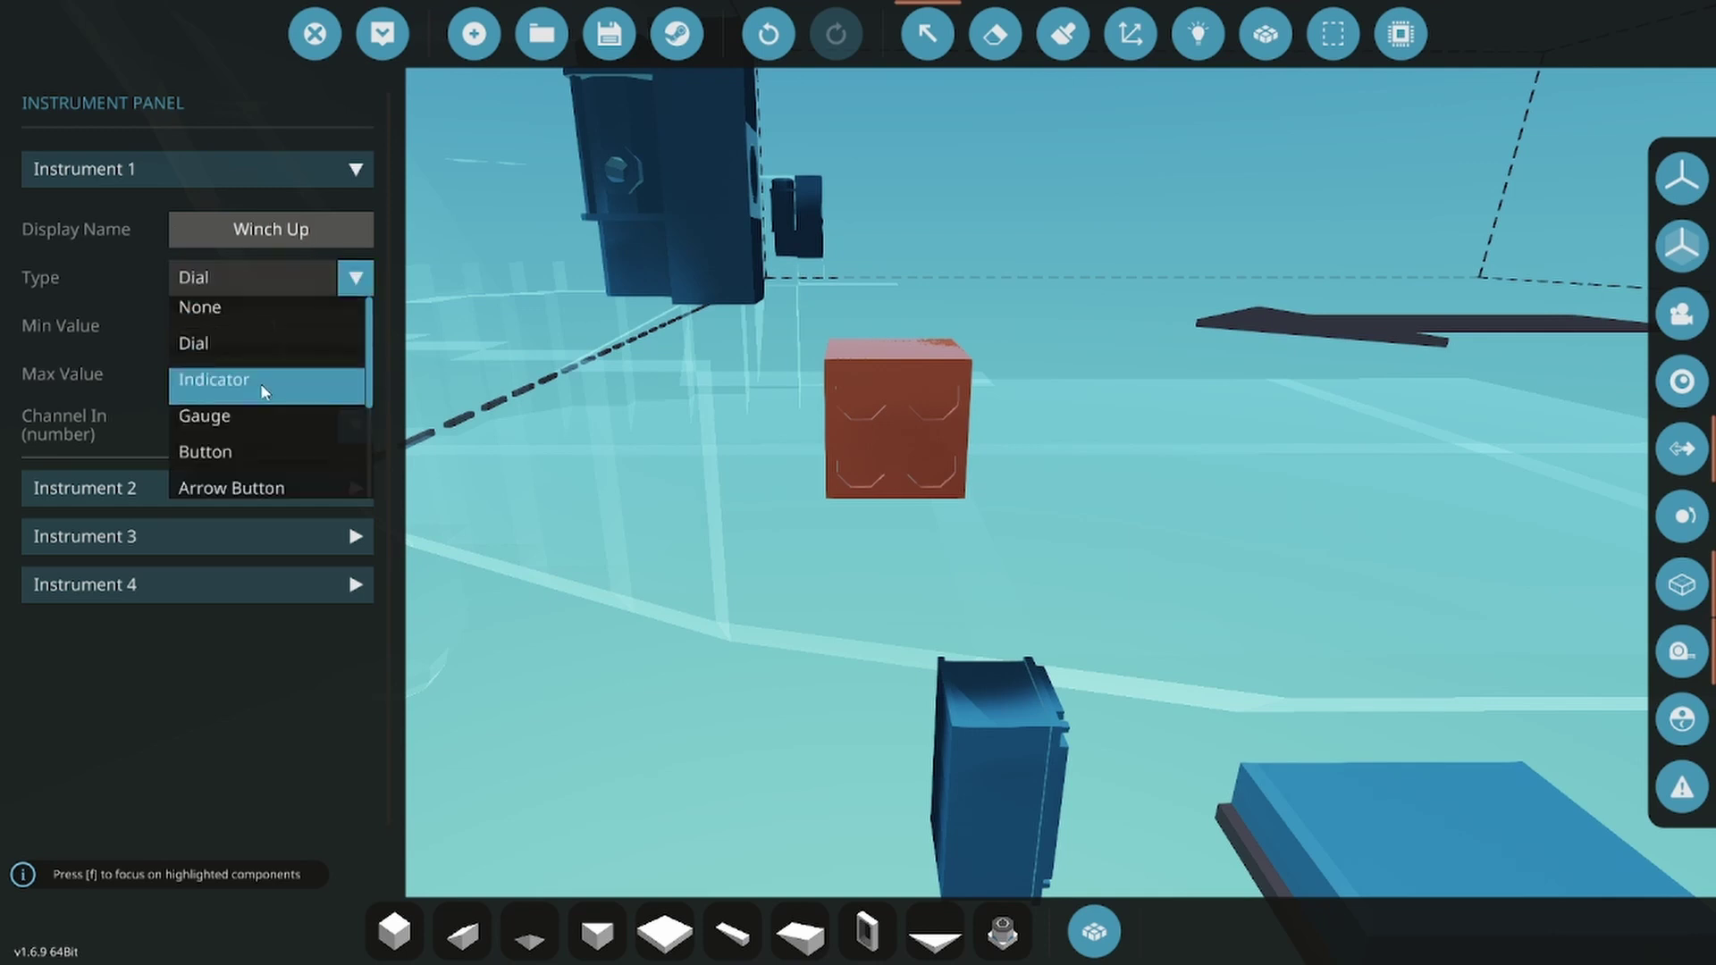
pyautogui.click(261, 488)
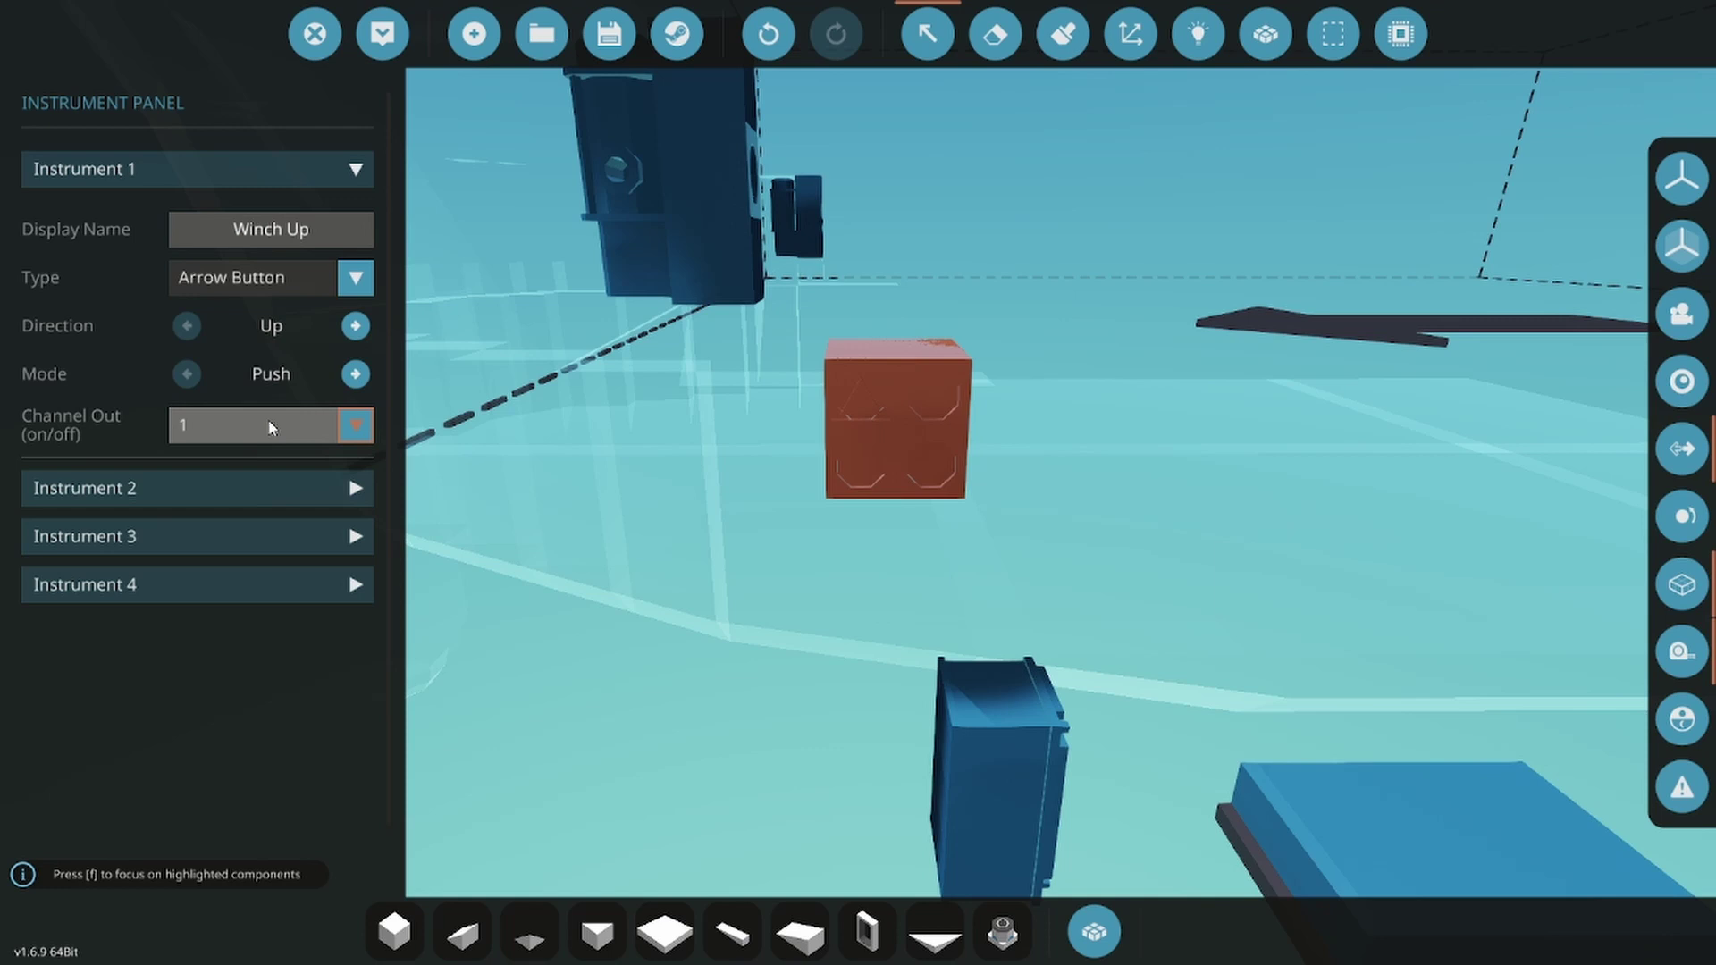
pyautogui.click(134, 168)
# Step: Configure Instrument 2 as a Gauge named "Winch Length" with minimum 0, maximum 40 and input channel 2
pyautogui.click(115, 217)
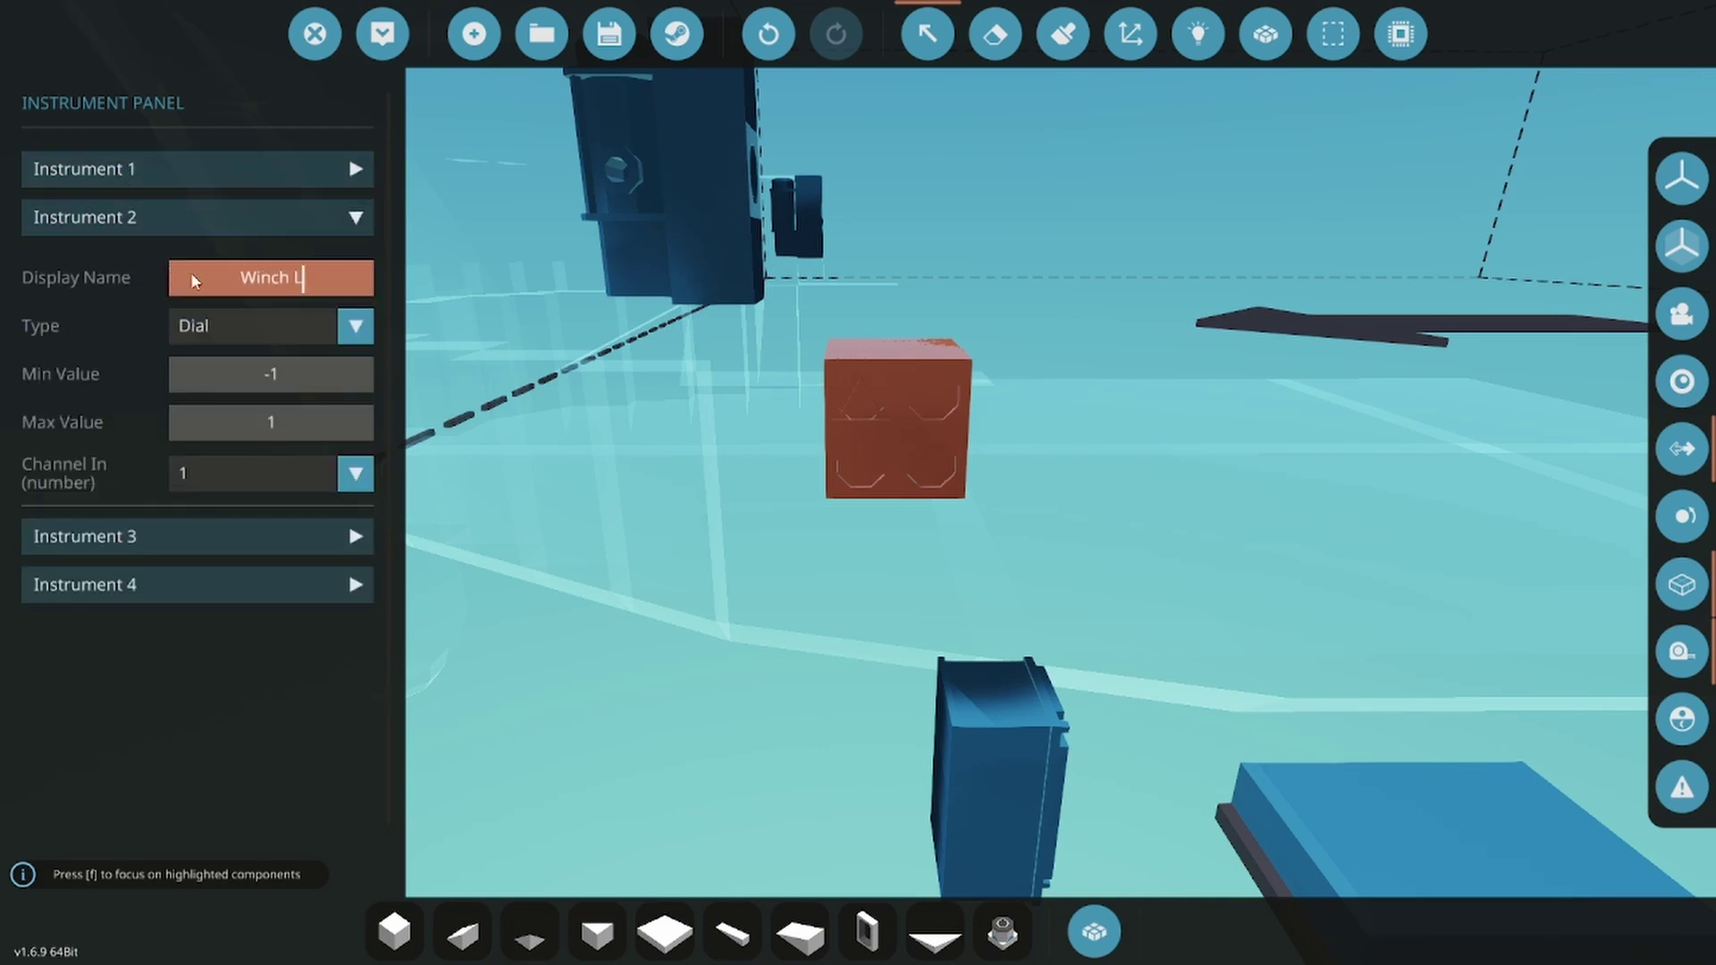
pyautogui.click(230, 329)
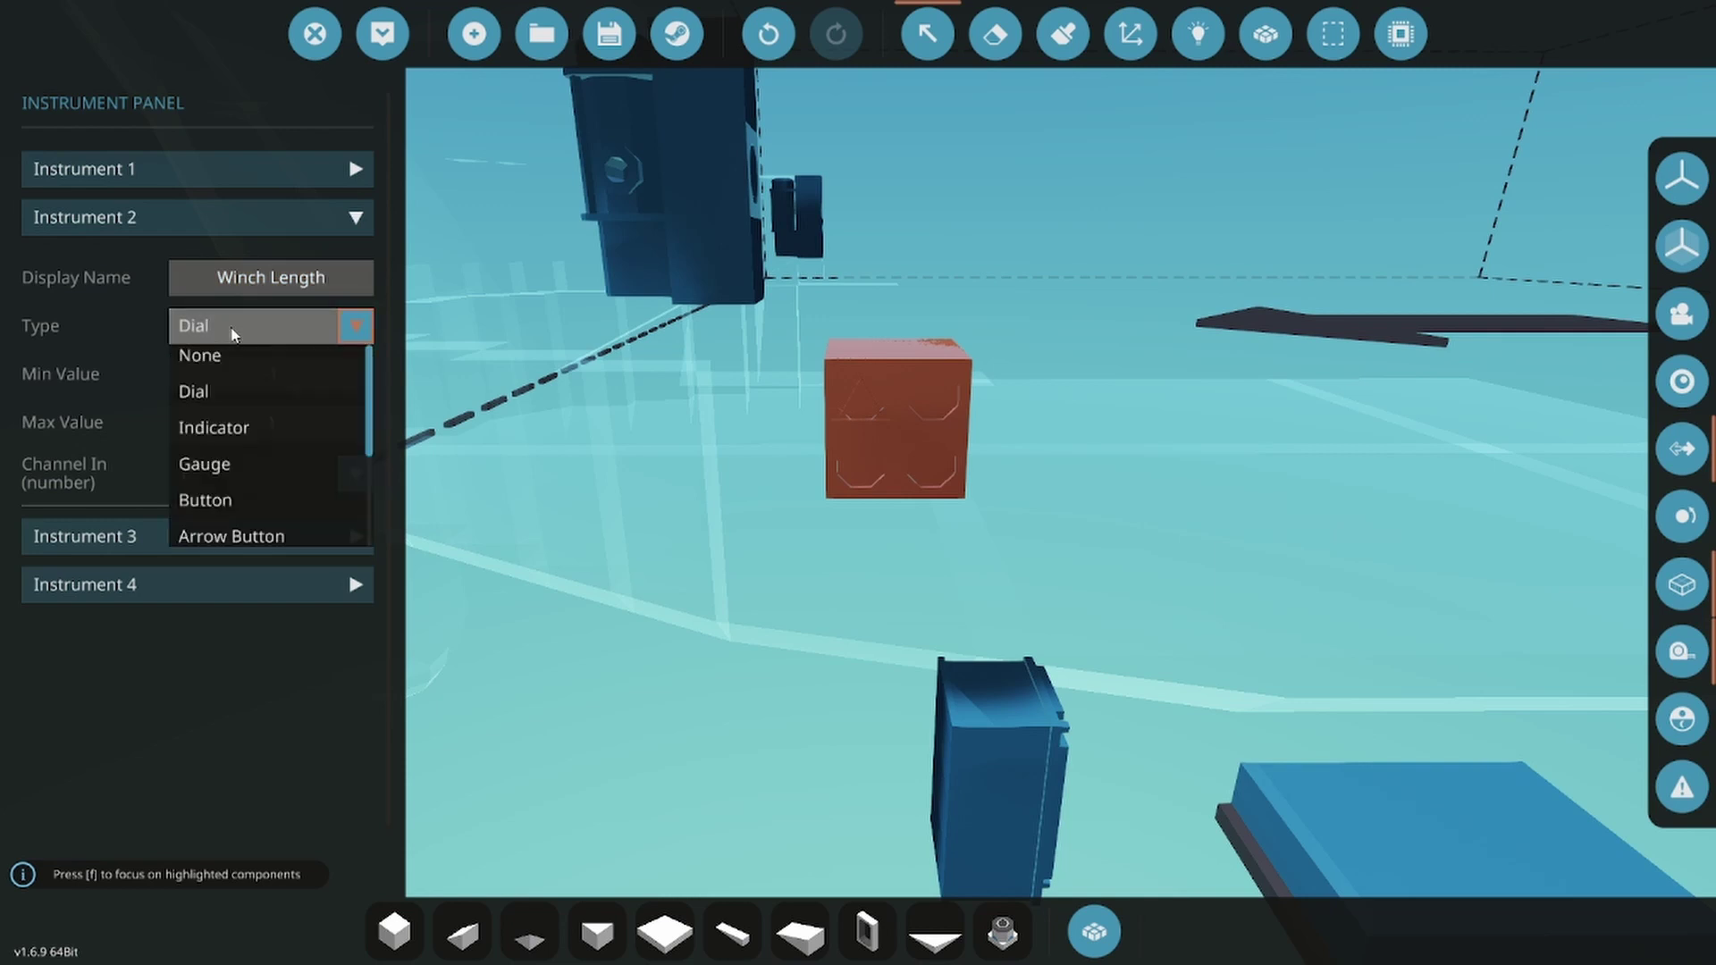
pyautogui.click(232, 466)
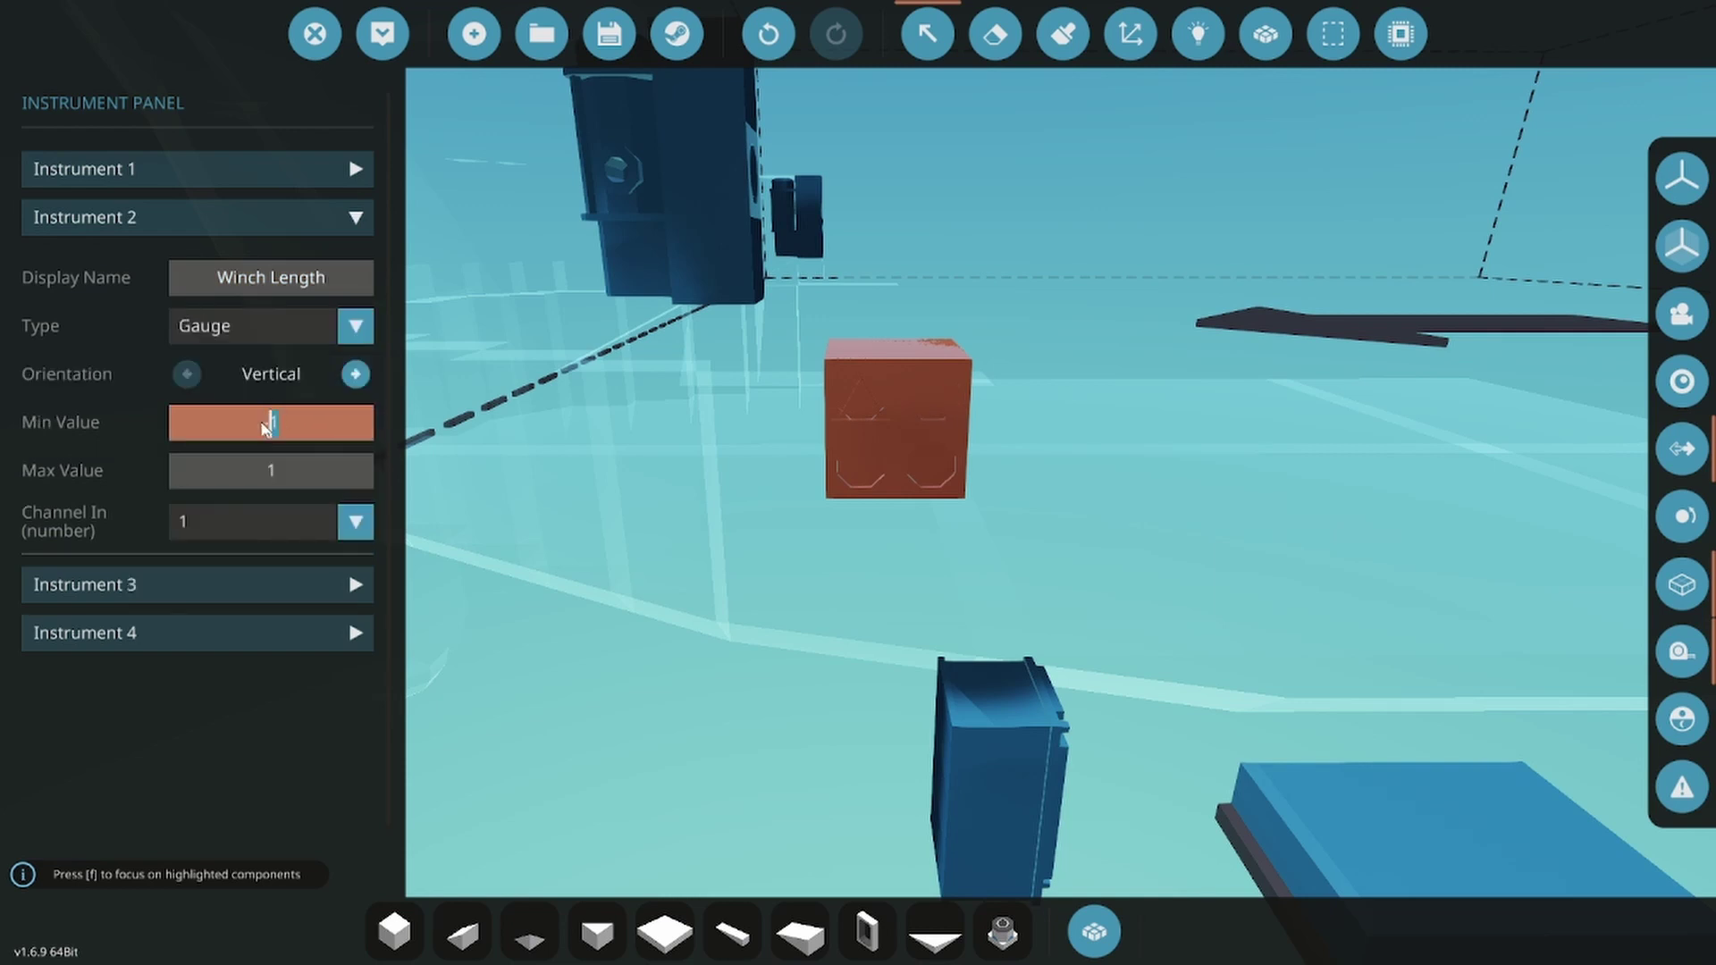
pyautogui.write('0')
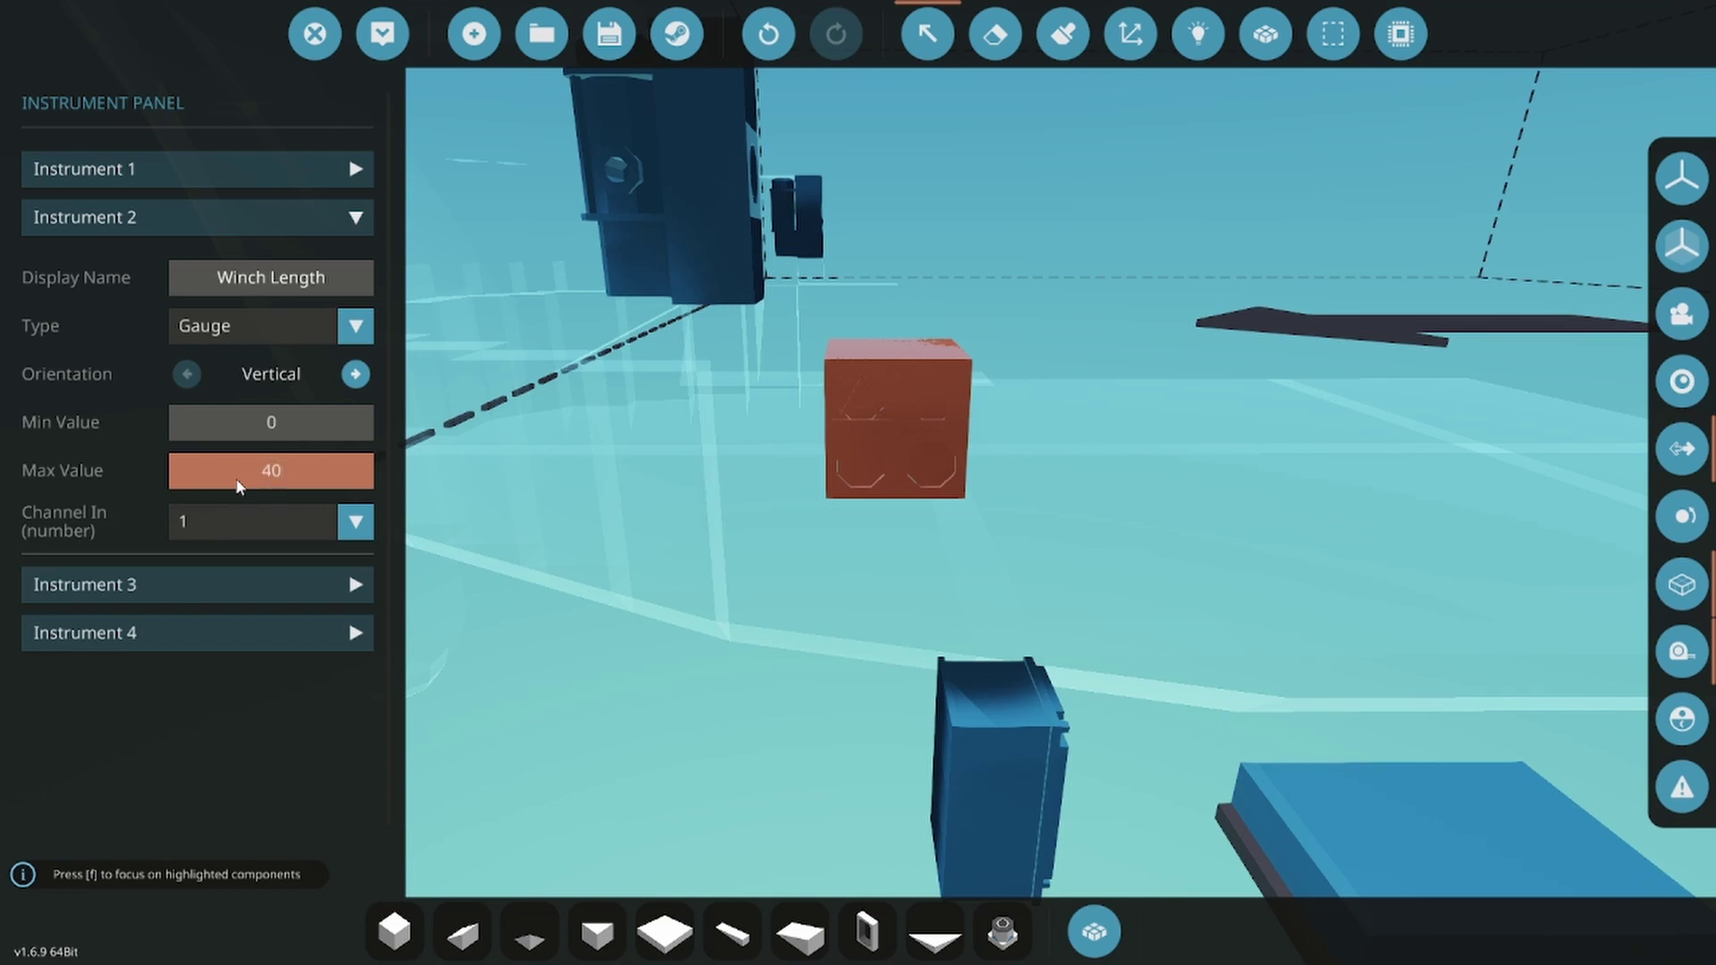
pyautogui.click(228, 513)
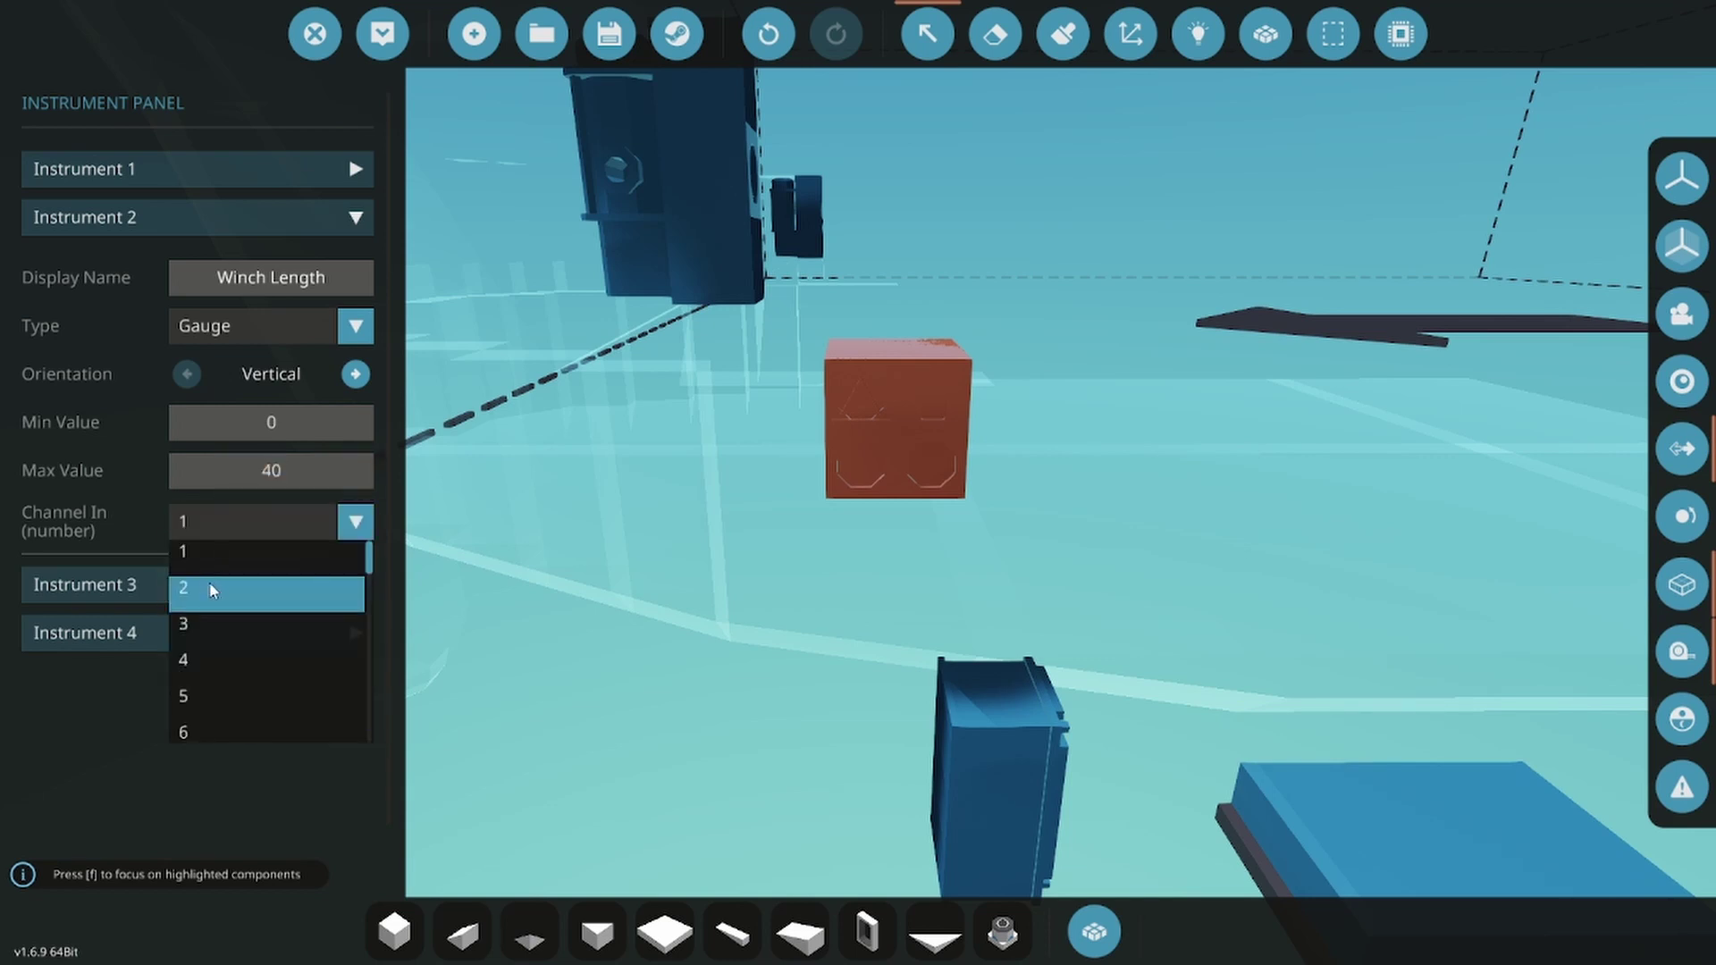
pyautogui.click(210, 588)
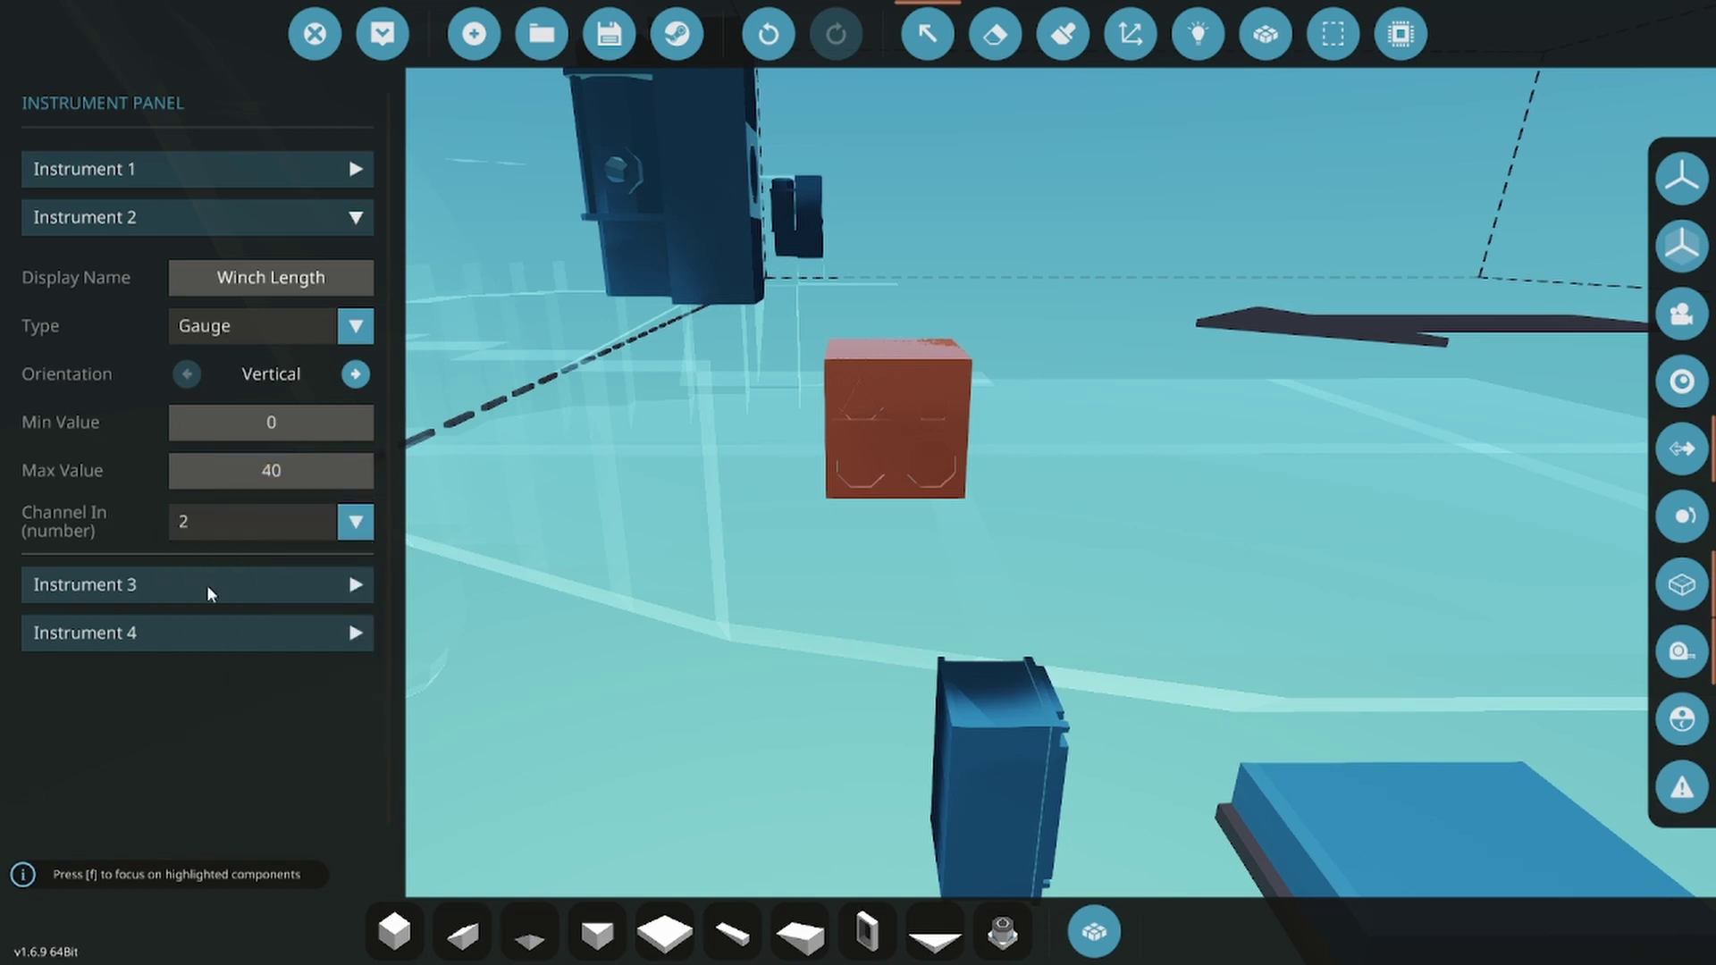
# Step: Configure Instrument 3 as an Arrow Button named "Winch Down" with direction Down and output channel 3
pyautogui.click(122, 223)
pyautogui.click(124, 266)
pyautogui.click(224, 336)
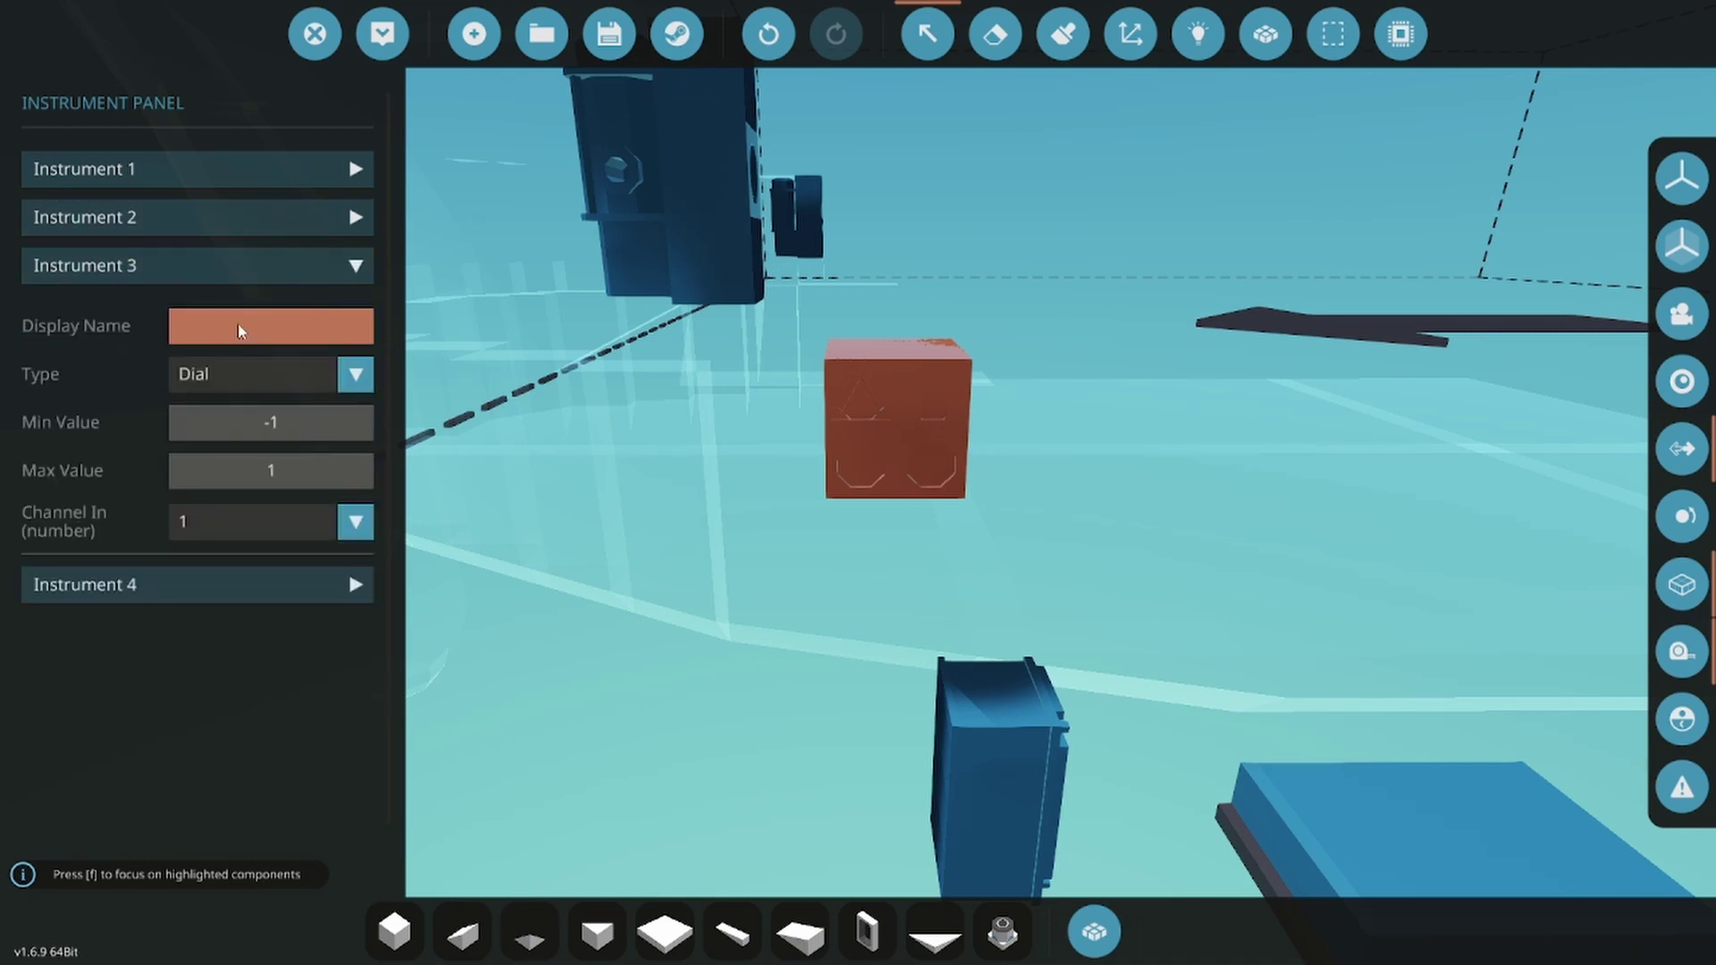
pyautogui.write('Winch Down')
pyautogui.click(237, 373)
pyautogui.click(257, 579)
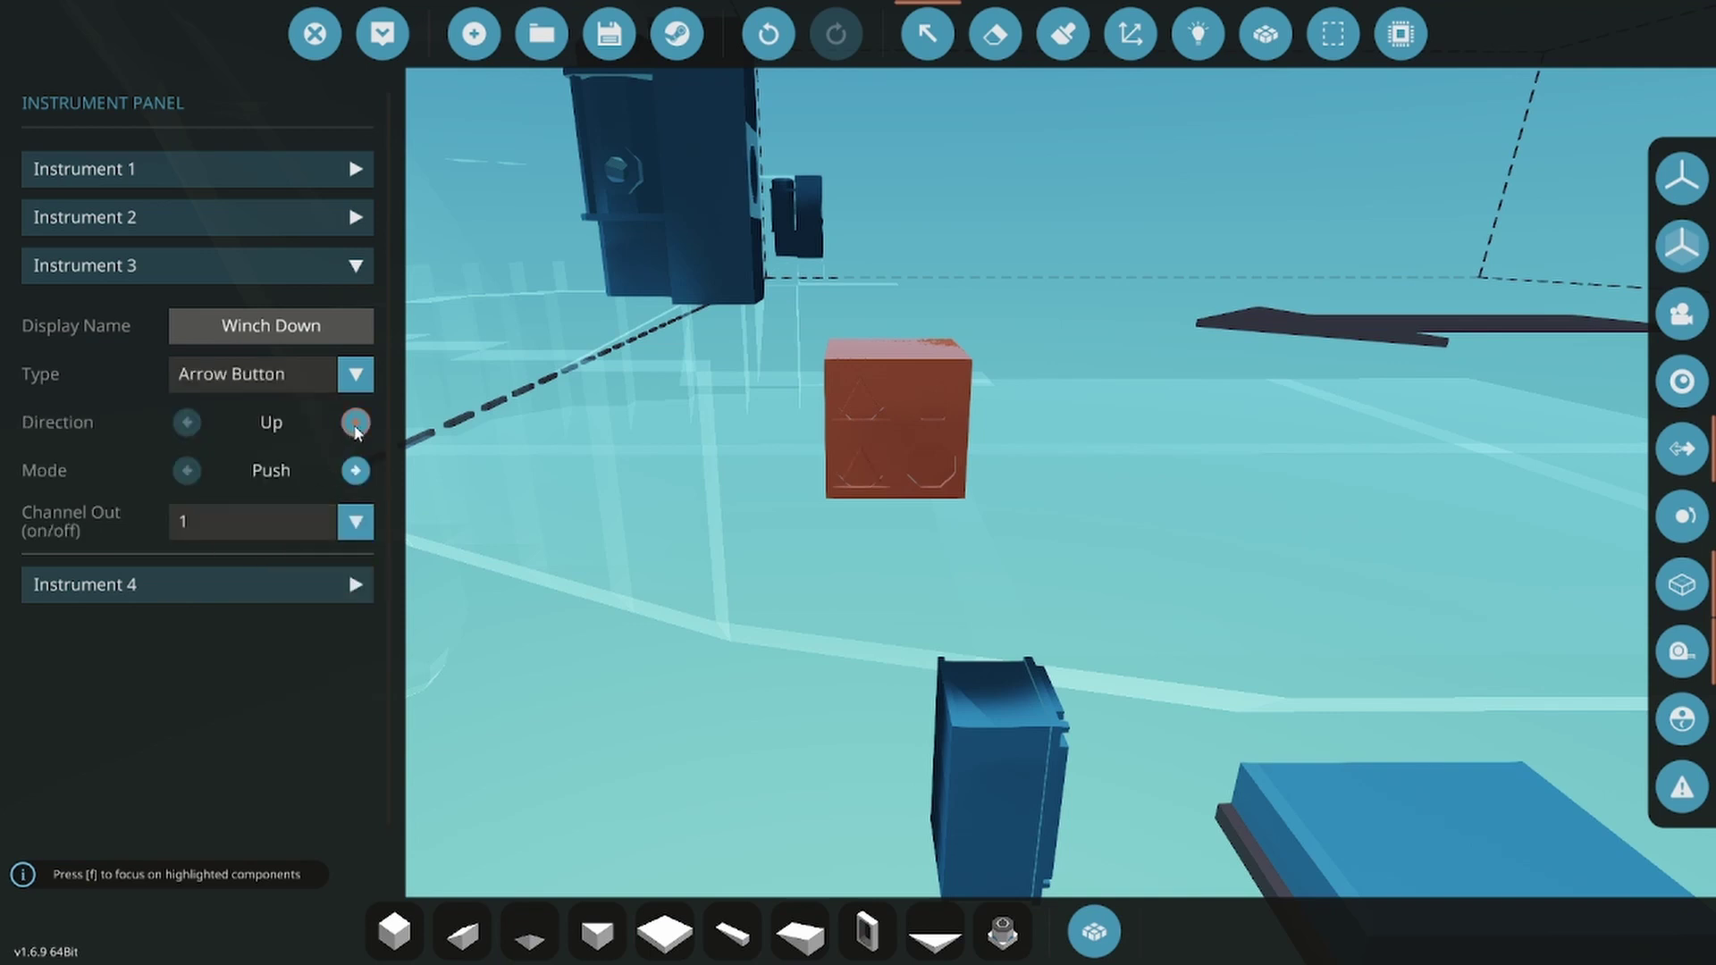
pyautogui.click(313, 534)
pyautogui.click(264, 627)
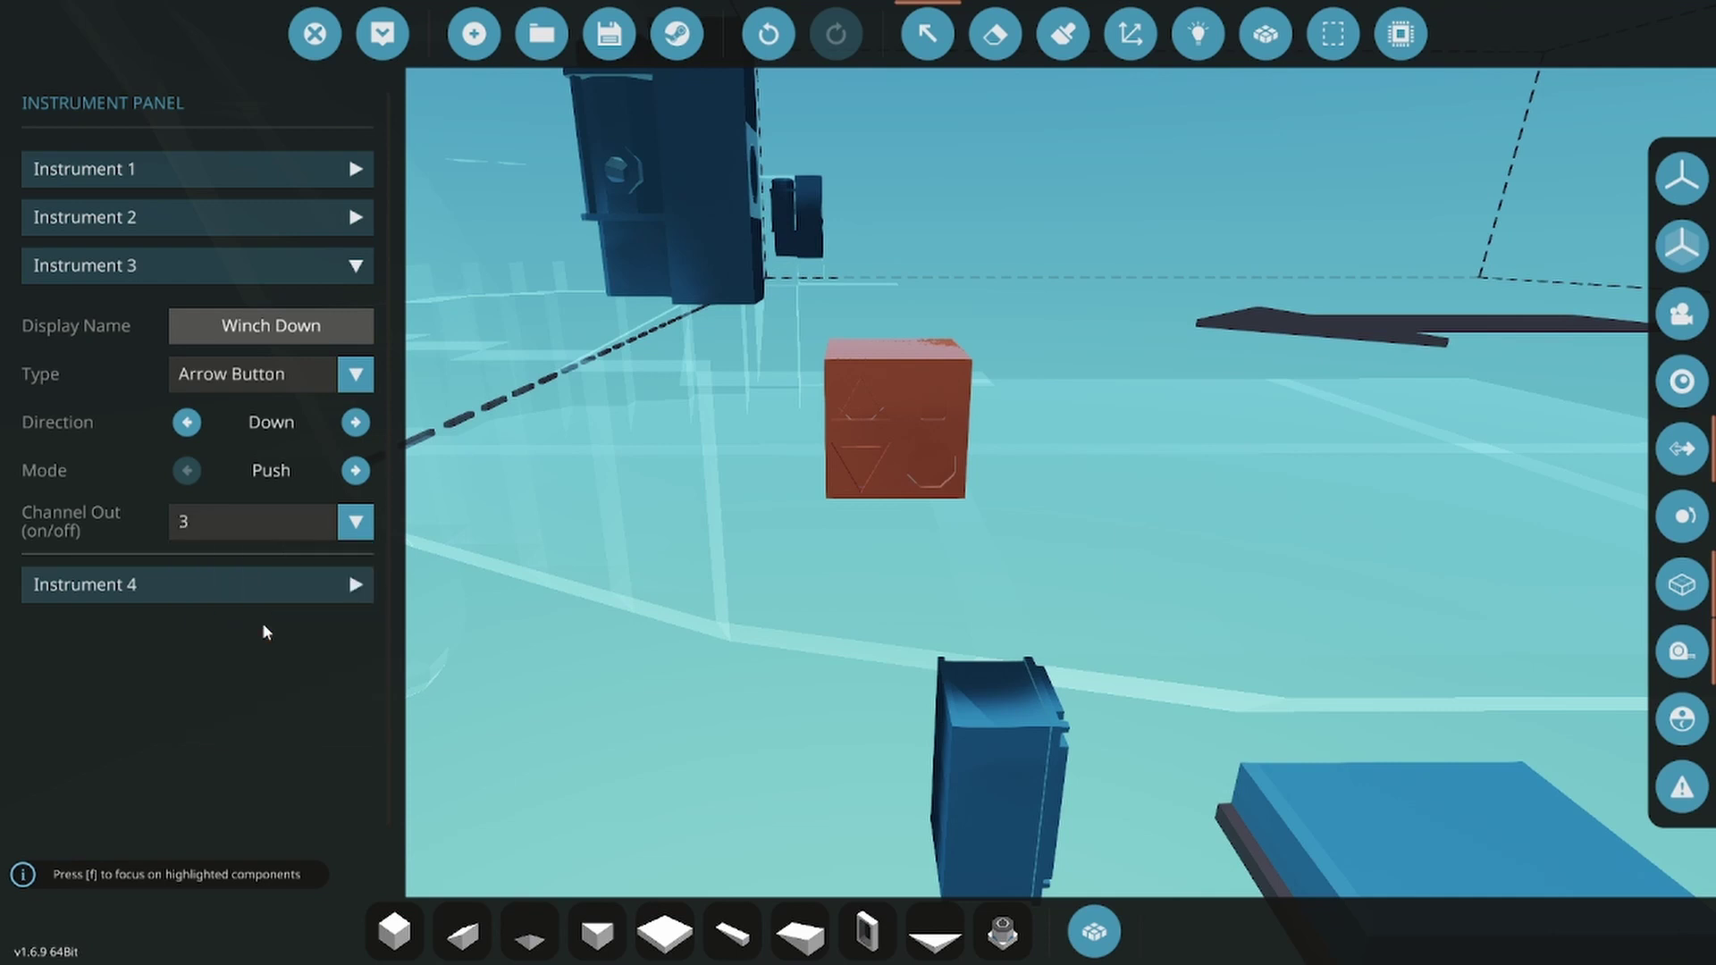
# Step: Configure Instrument 4 as a Flip Switch named "Winch Signal" on output channel 4, and check the settings of Instrument 1
pyautogui.click(158, 281)
pyautogui.click(214, 313)
pyautogui.click(244, 389)
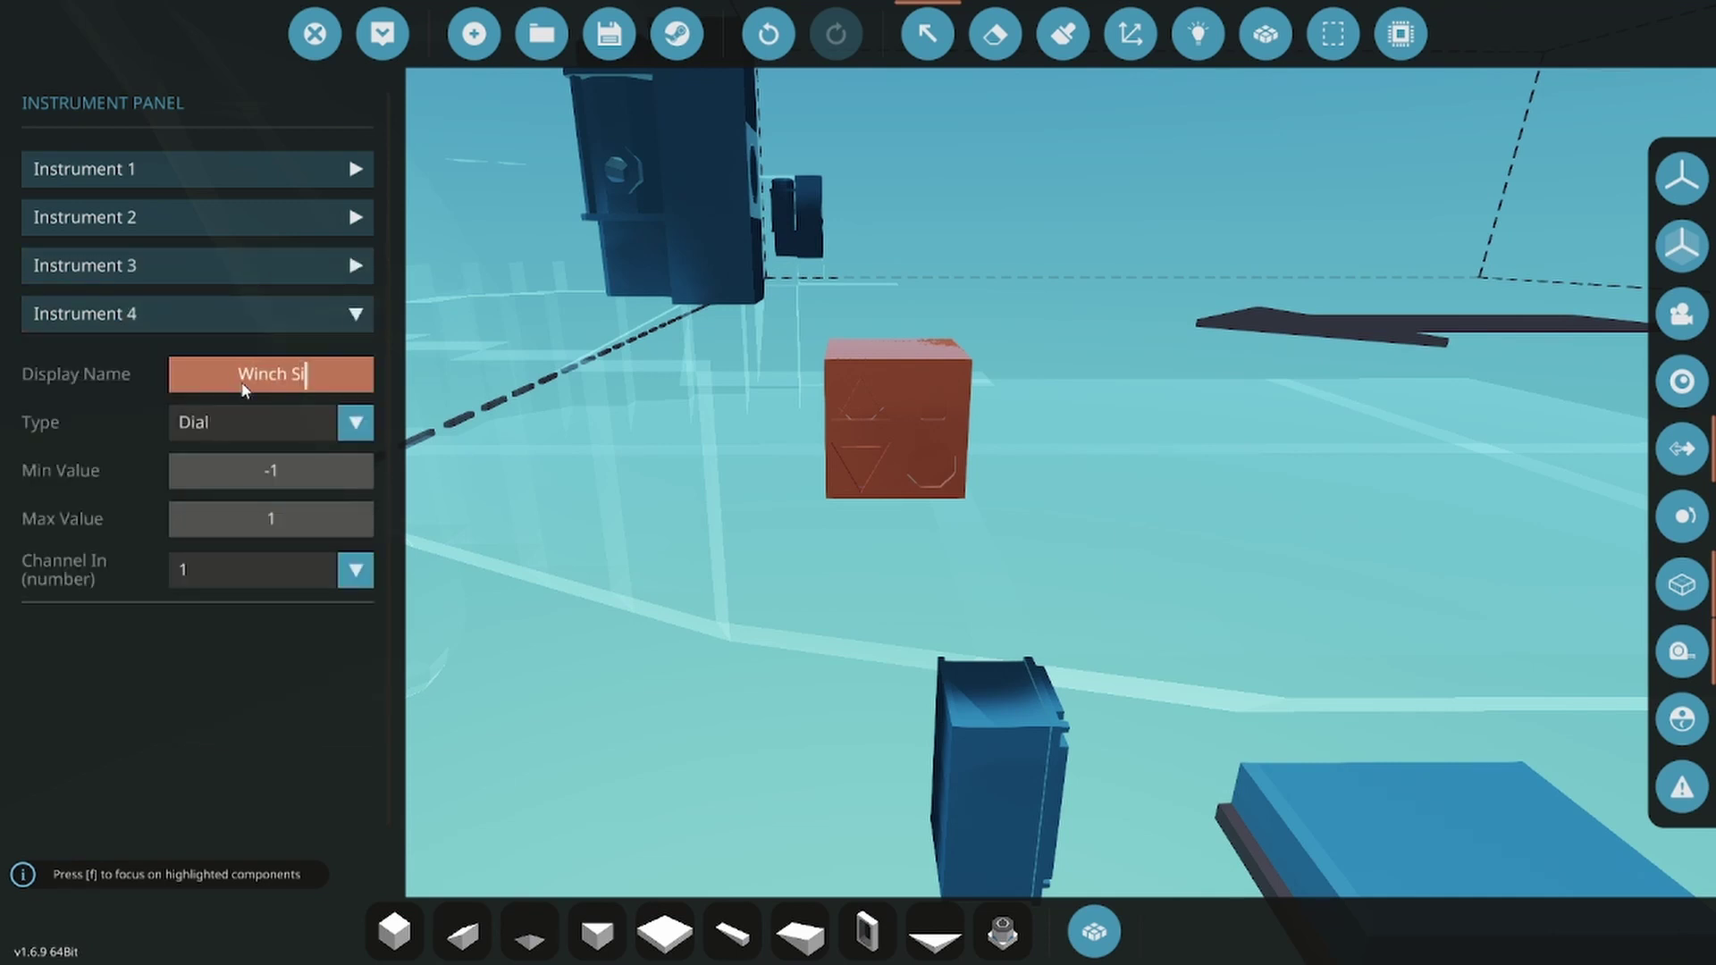
pyautogui.click(256, 429)
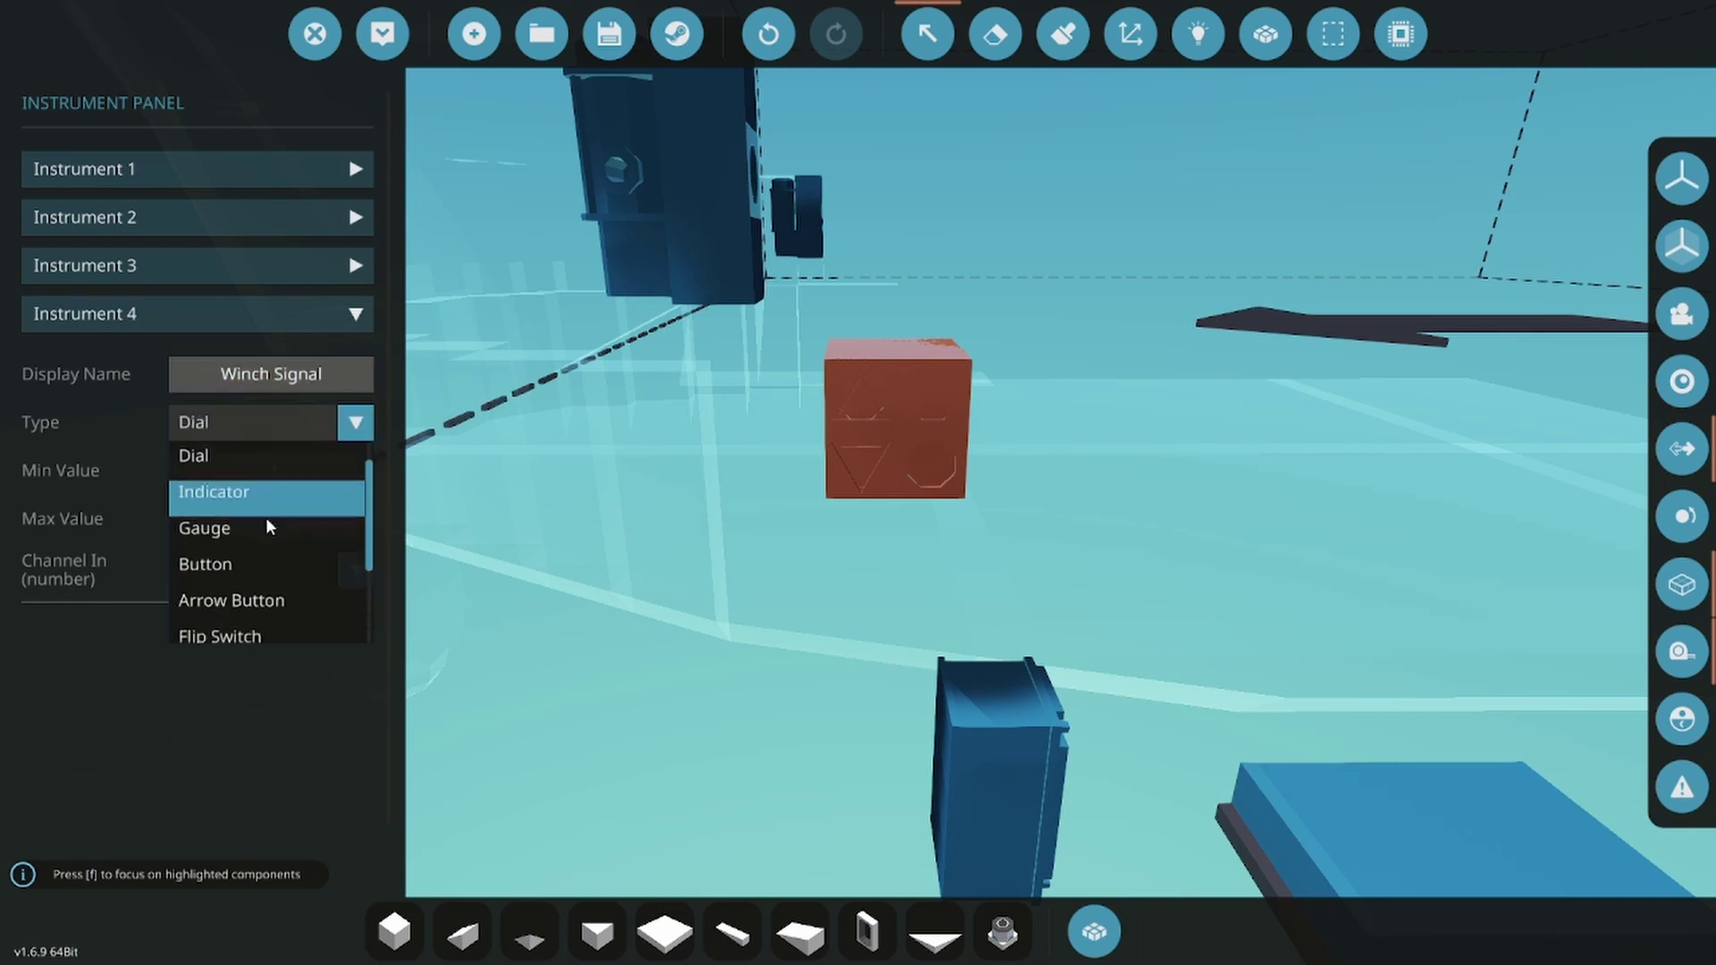
pyautogui.scroll(-2, 265, 518)
pyautogui.click(243, 529)
pyautogui.click(297, 478)
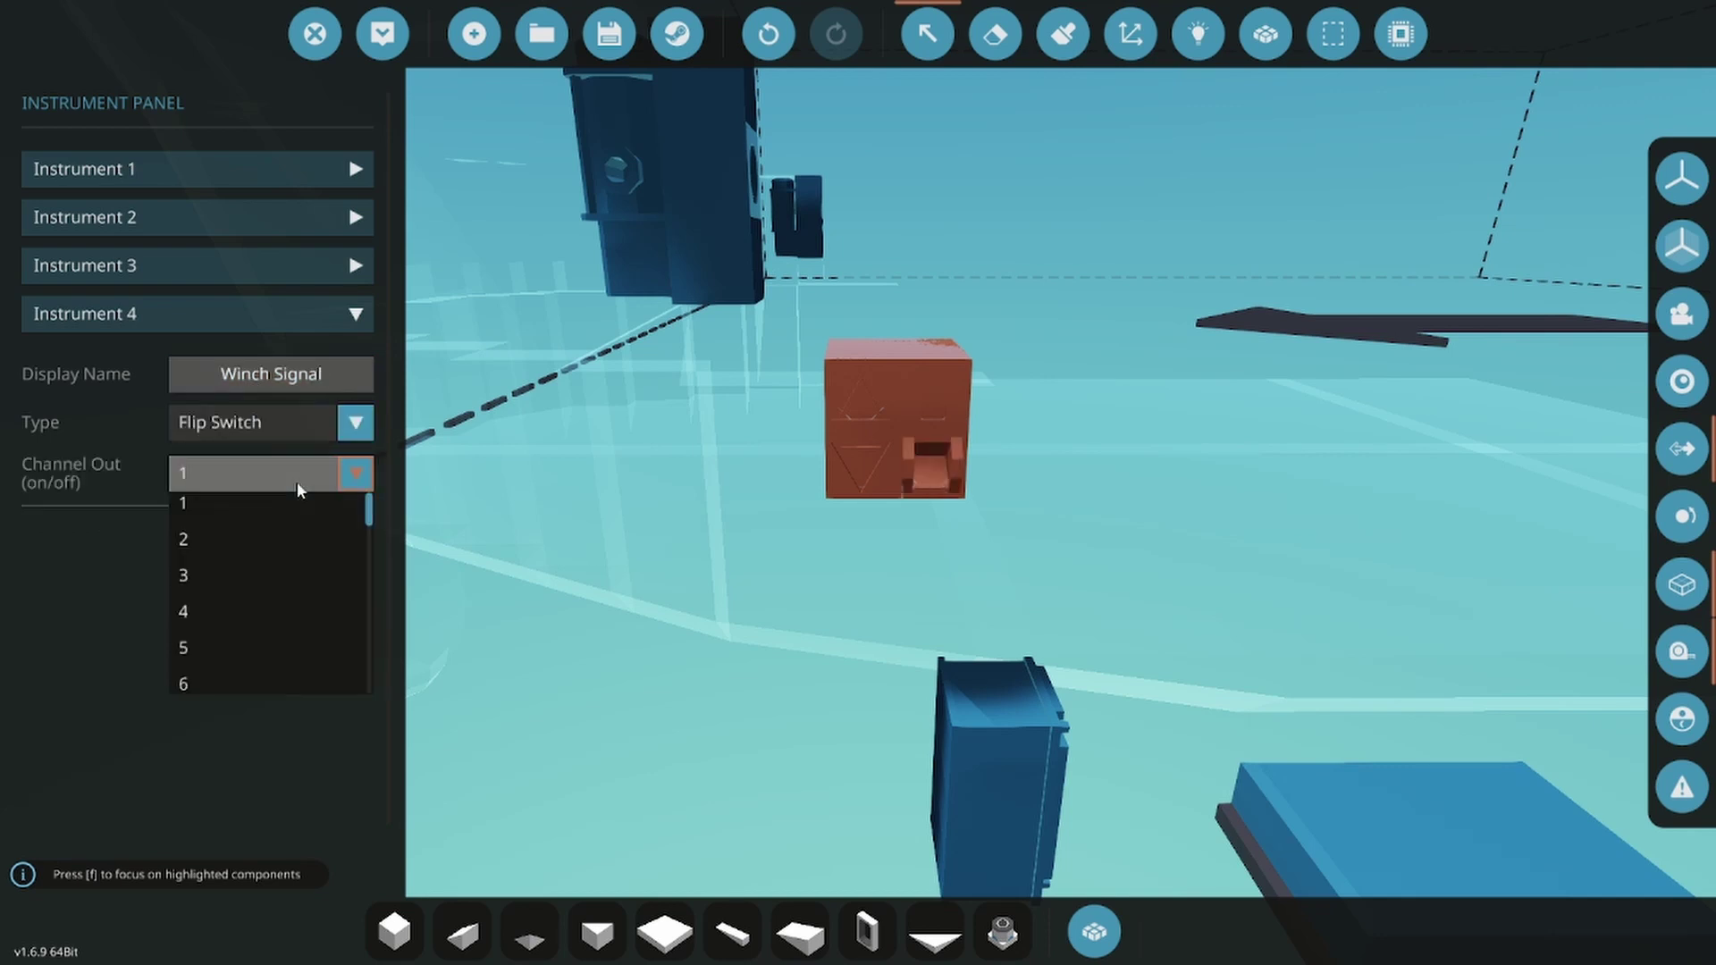
pyautogui.click(239, 616)
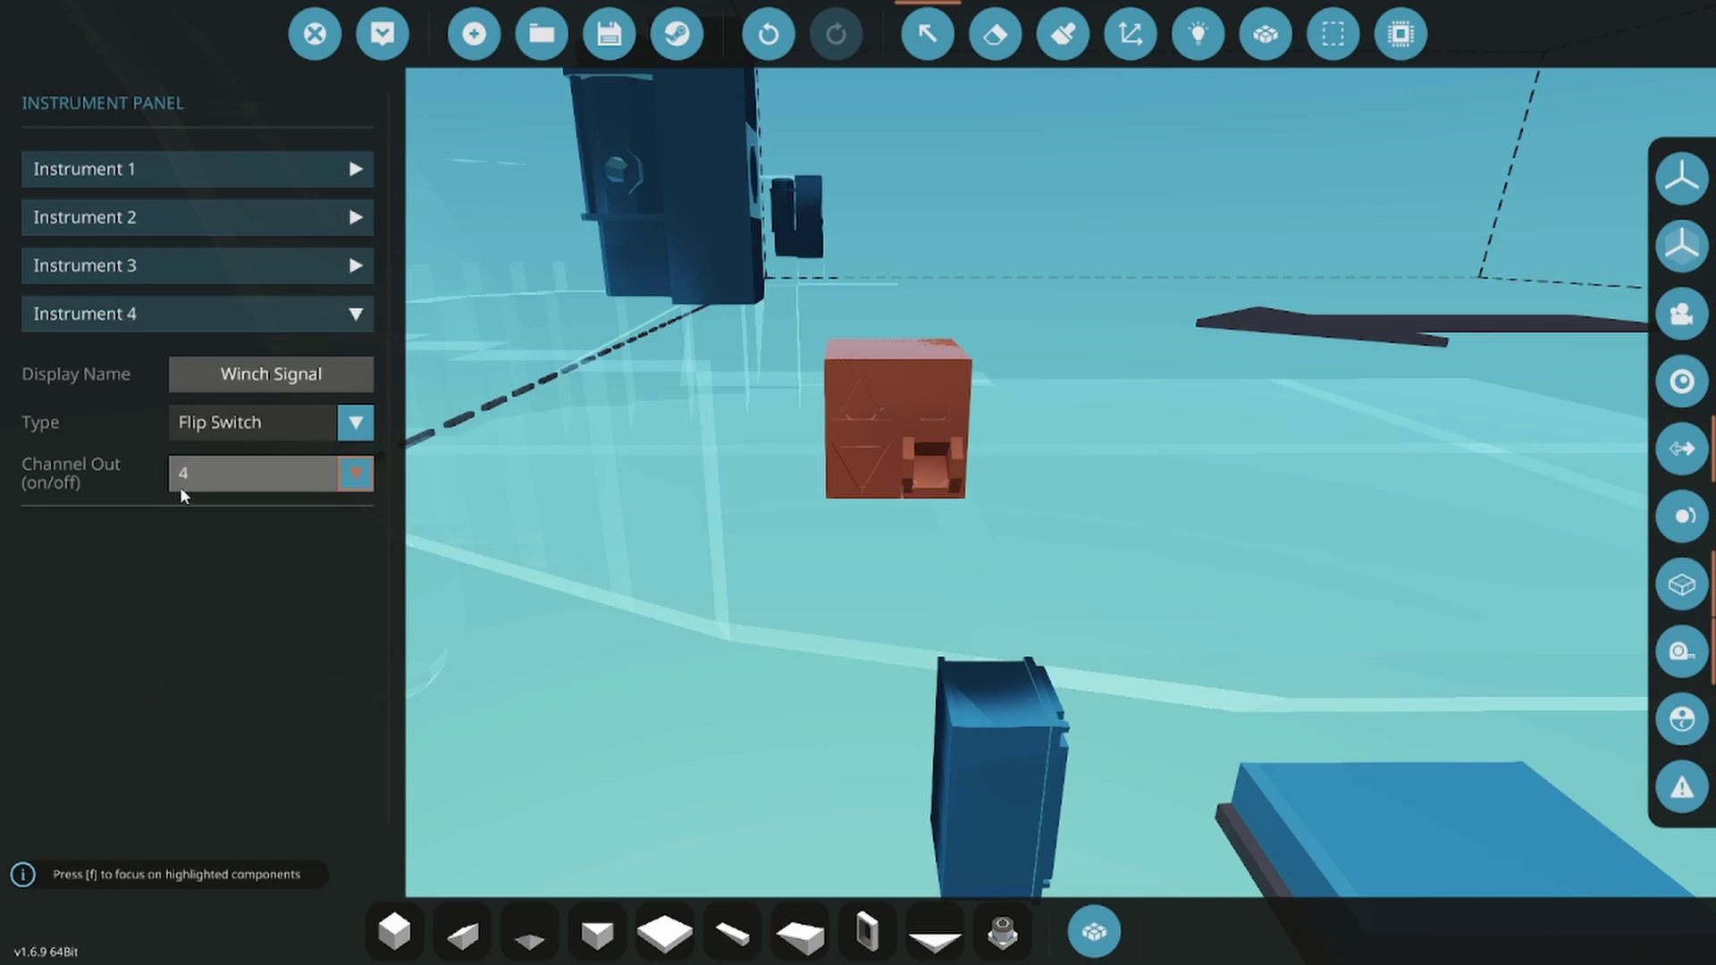
pyautogui.click(136, 166)
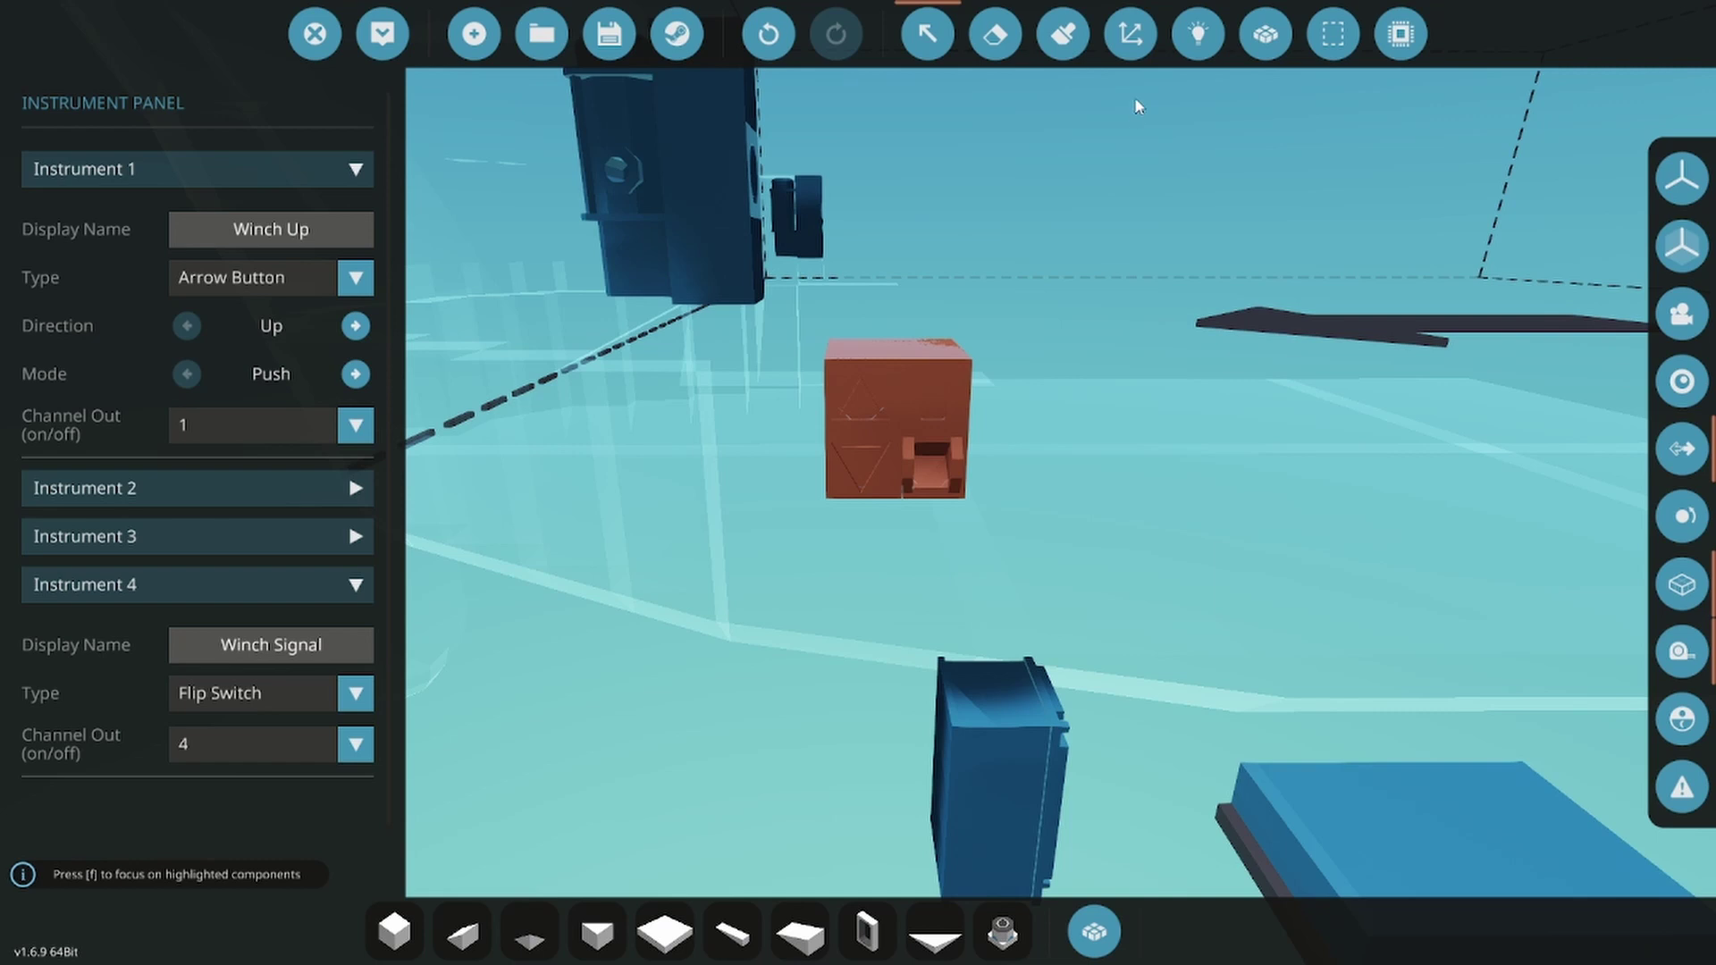
# Step: Wire the microcontroller's composite input and output to the Instrument Panel's composite output and input in logic mode
pyautogui.scroll(-5, 1138, 106)
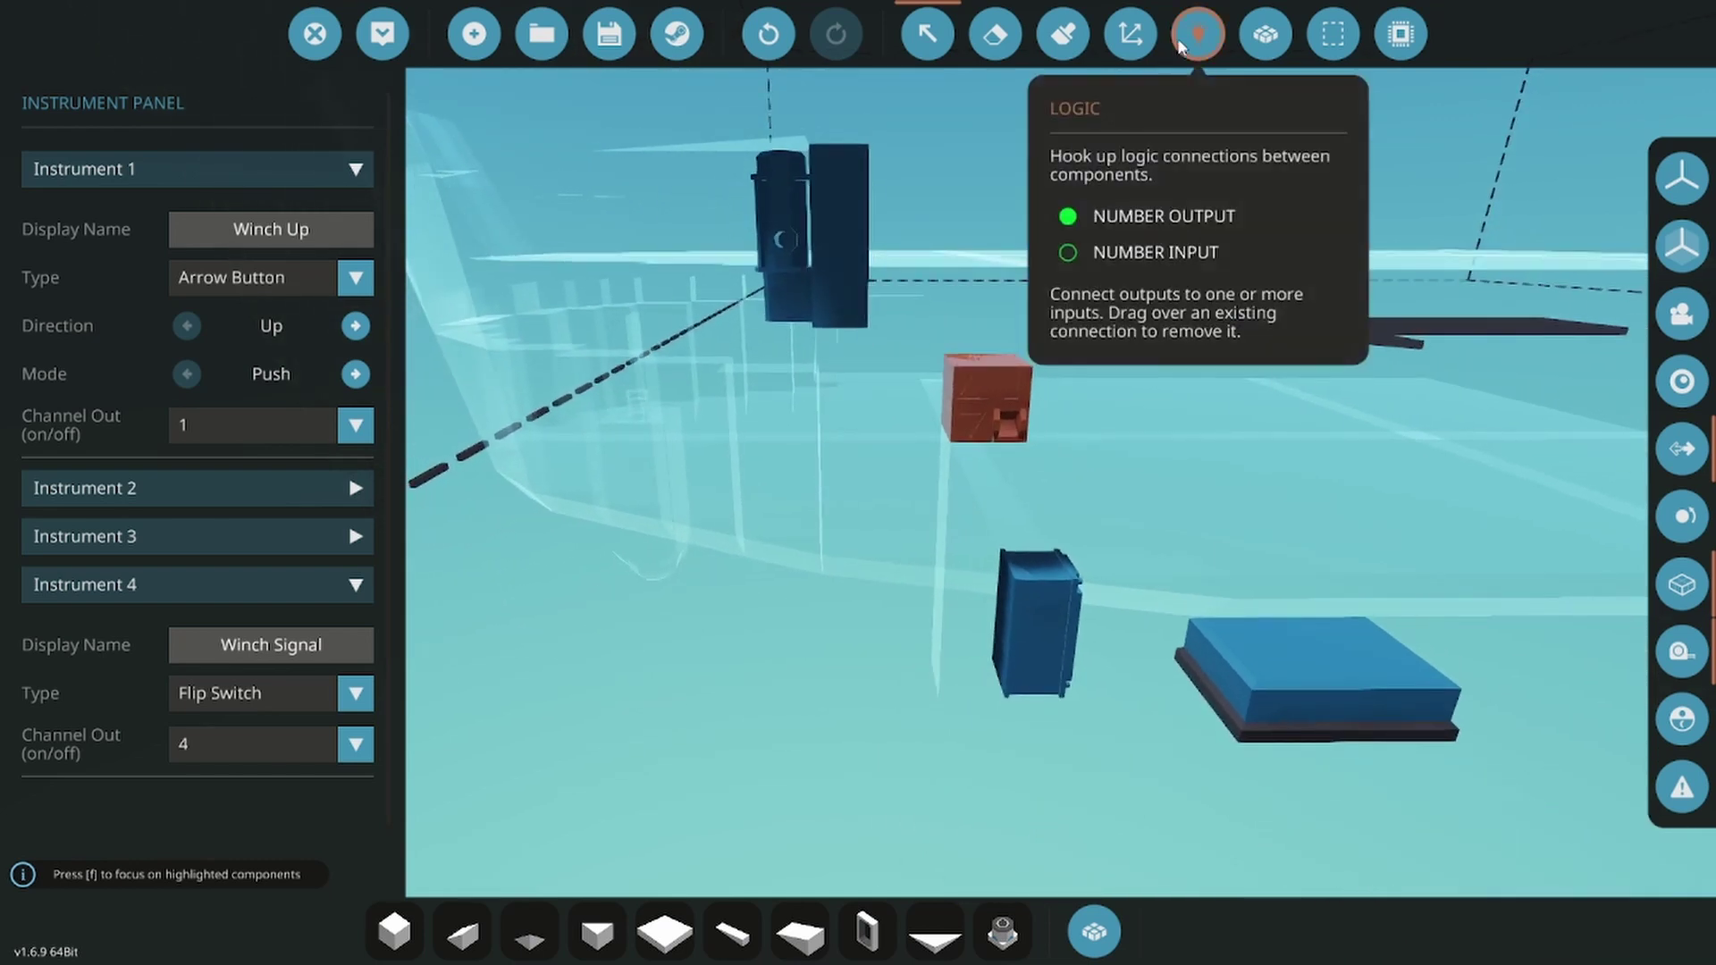
pyautogui.click(1198, 34)
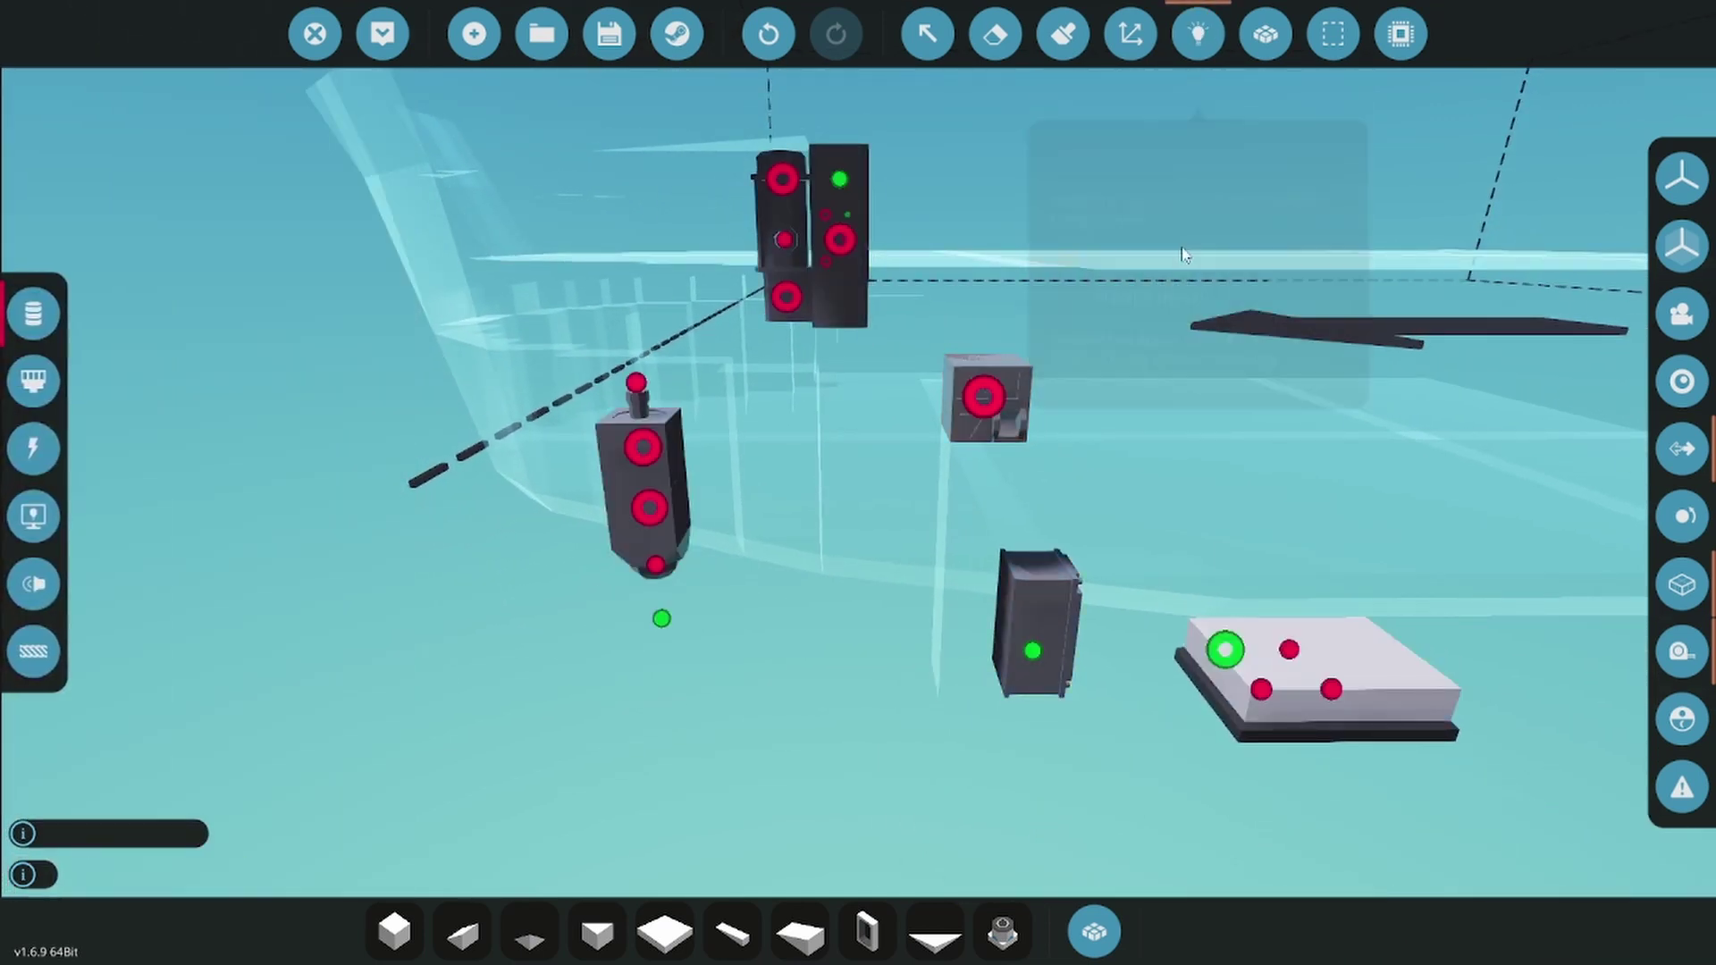
pyautogui.click(46, 400)
pyautogui.moveTo(858, 482); pyautogui.dragTo(1165, 677, button='right')
pyautogui.press('w')
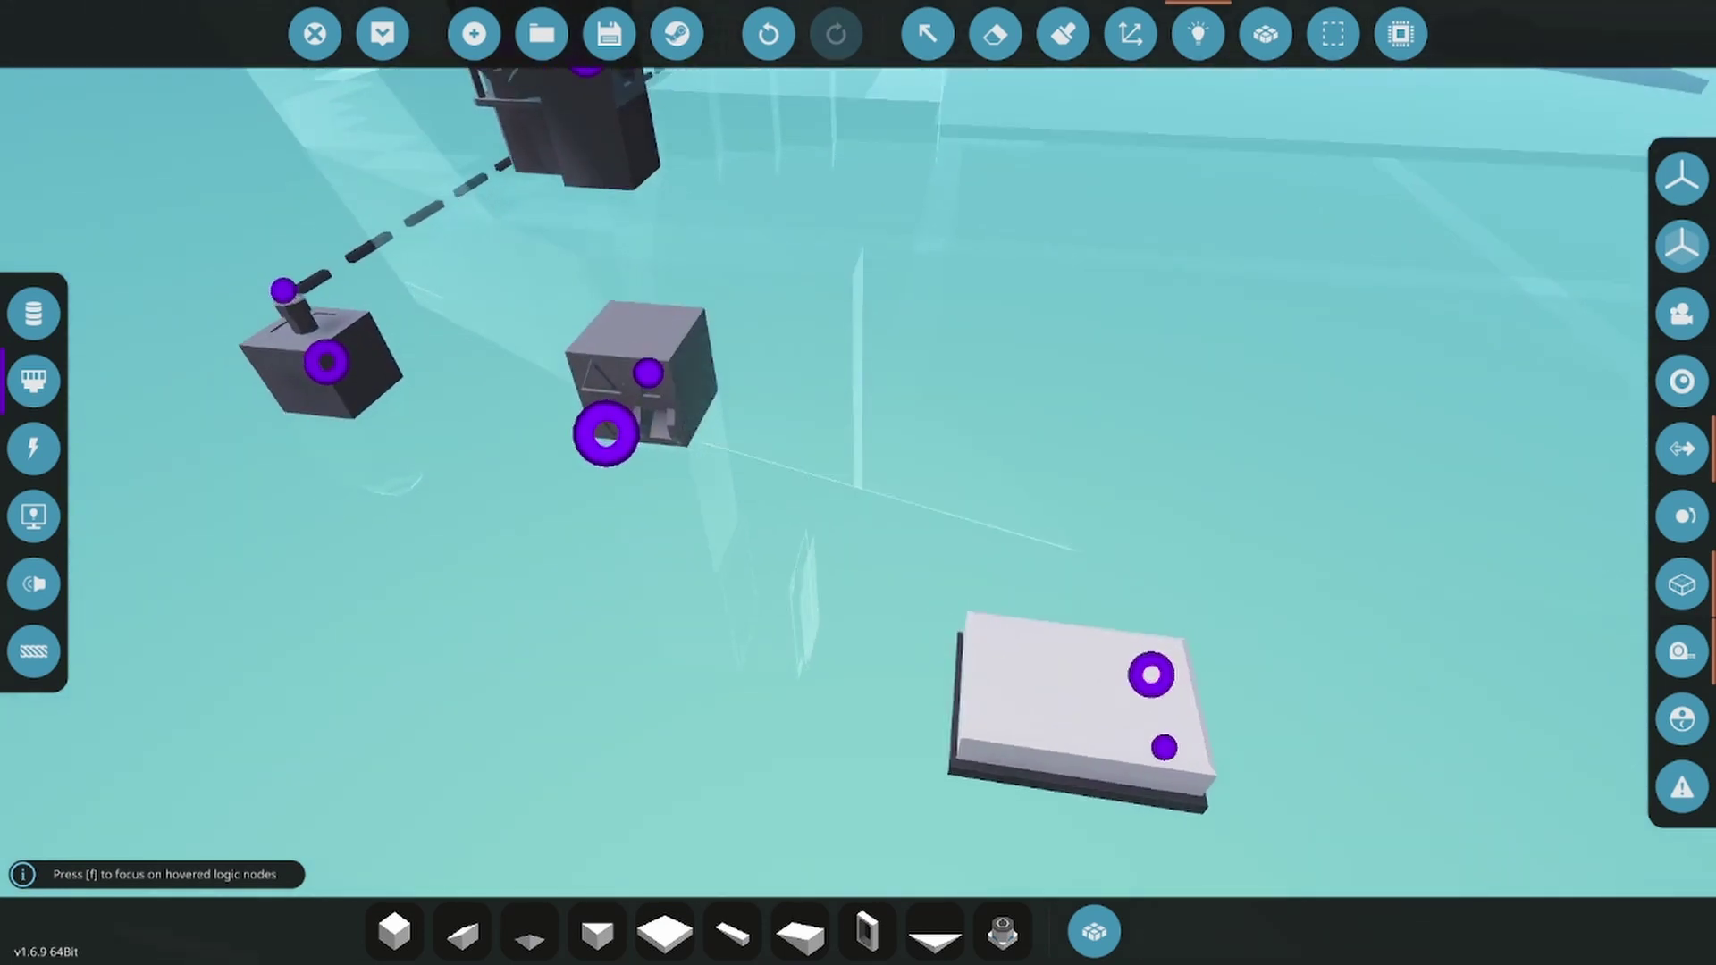
pyautogui.moveTo(1180, 706); pyautogui.dragTo(622, 379)
pyautogui.moveTo(570, 439); pyautogui.dragTo(1197, 793)
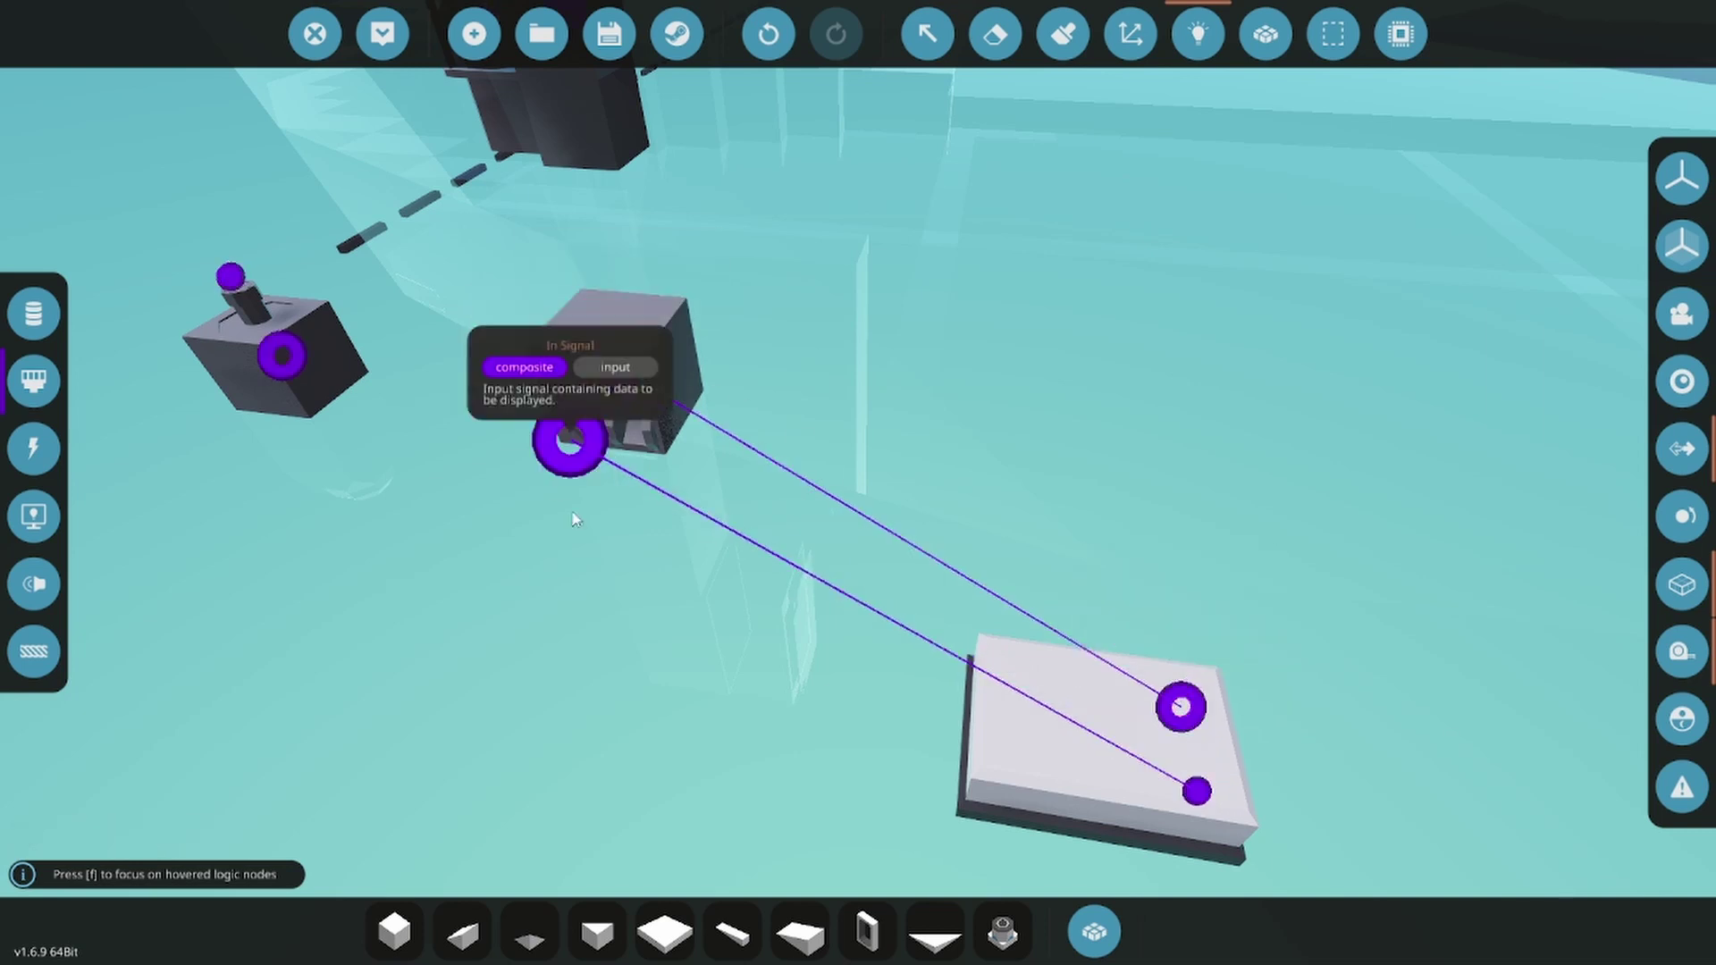
# Step: Wire the microcontroller's Winch Length number node and its three on/off nodes to the matching nodes on the winch
pyautogui.click(34, 313)
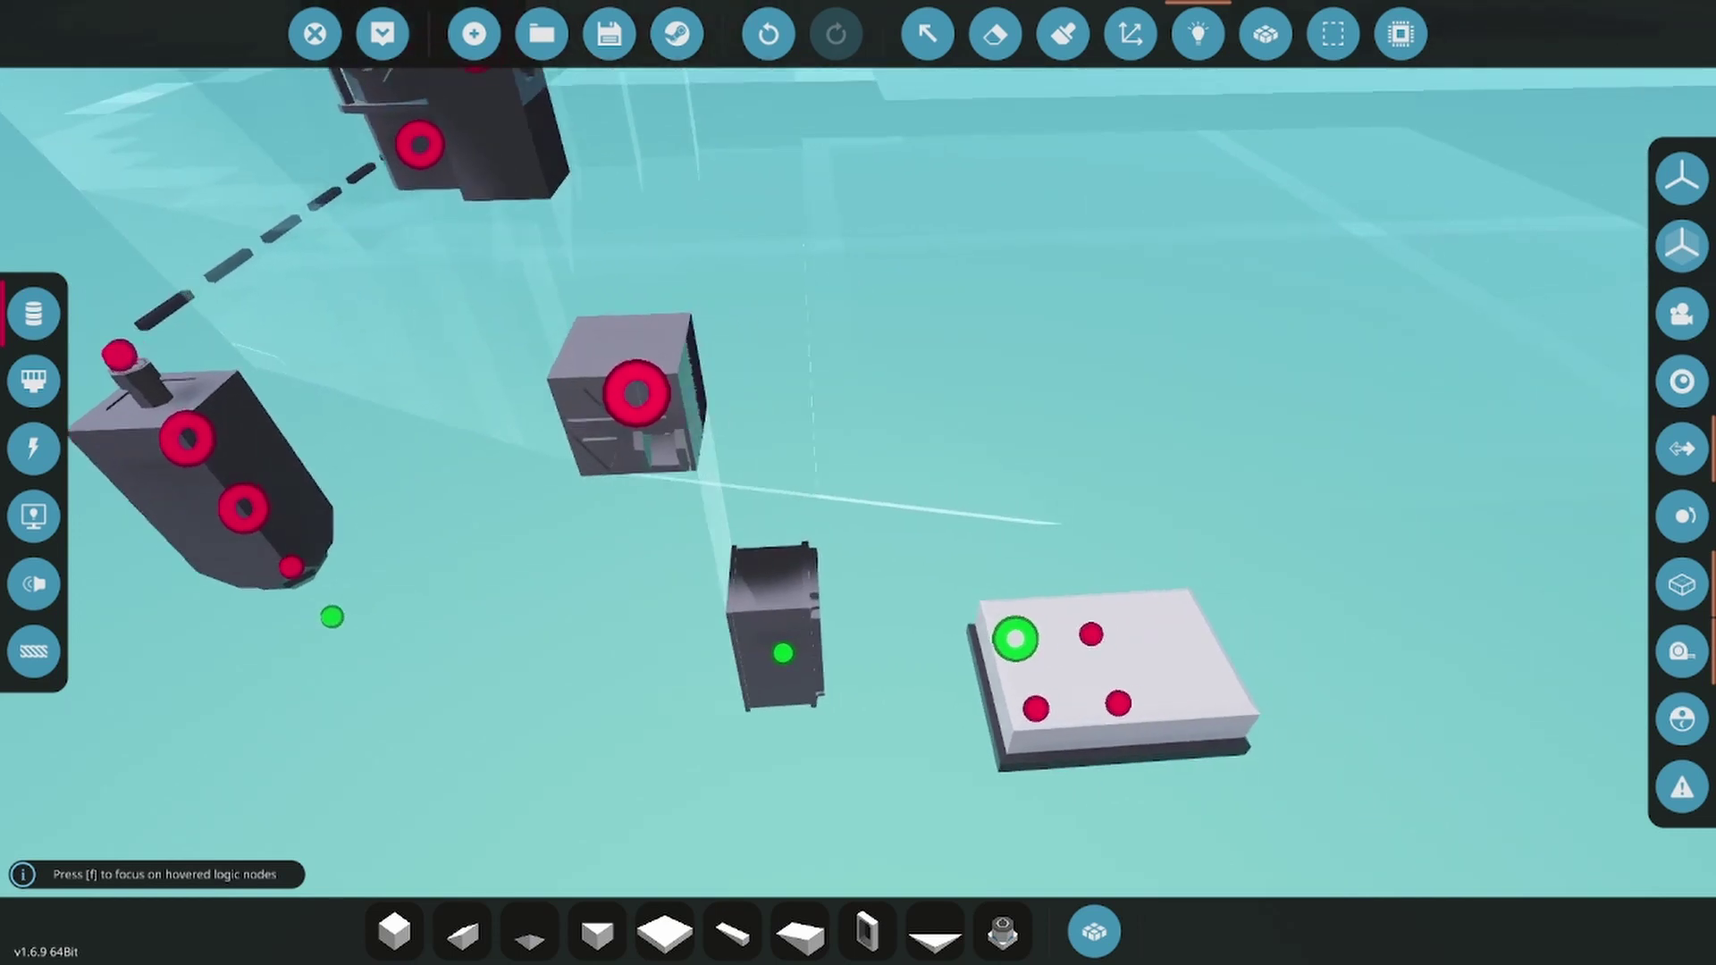
pyautogui.press('s')
pyautogui.moveTo(952, 741); pyautogui.dragTo(952, 652, button='right')
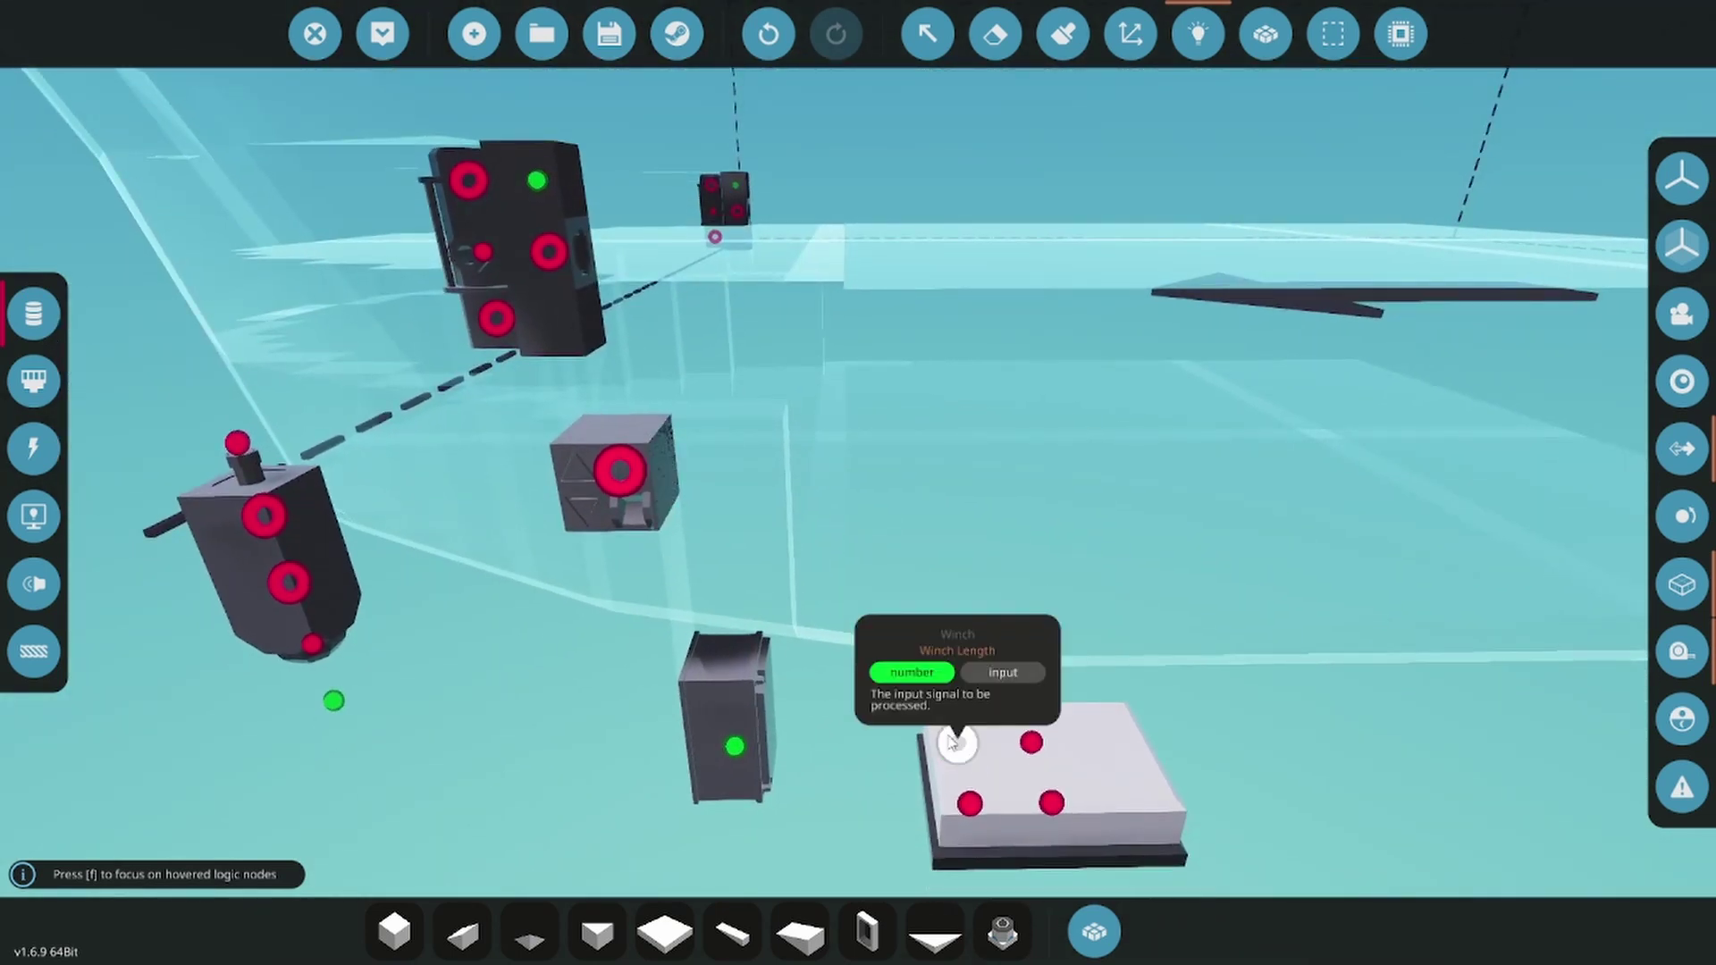
pyautogui.moveTo(952, 742); pyautogui.dragTo(1032, 744)
pyautogui.moveTo(1052, 802); pyautogui.dragTo(498, 319)
pyautogui.moveTo(548, 252); pyautogui.dragTo(970, 802)
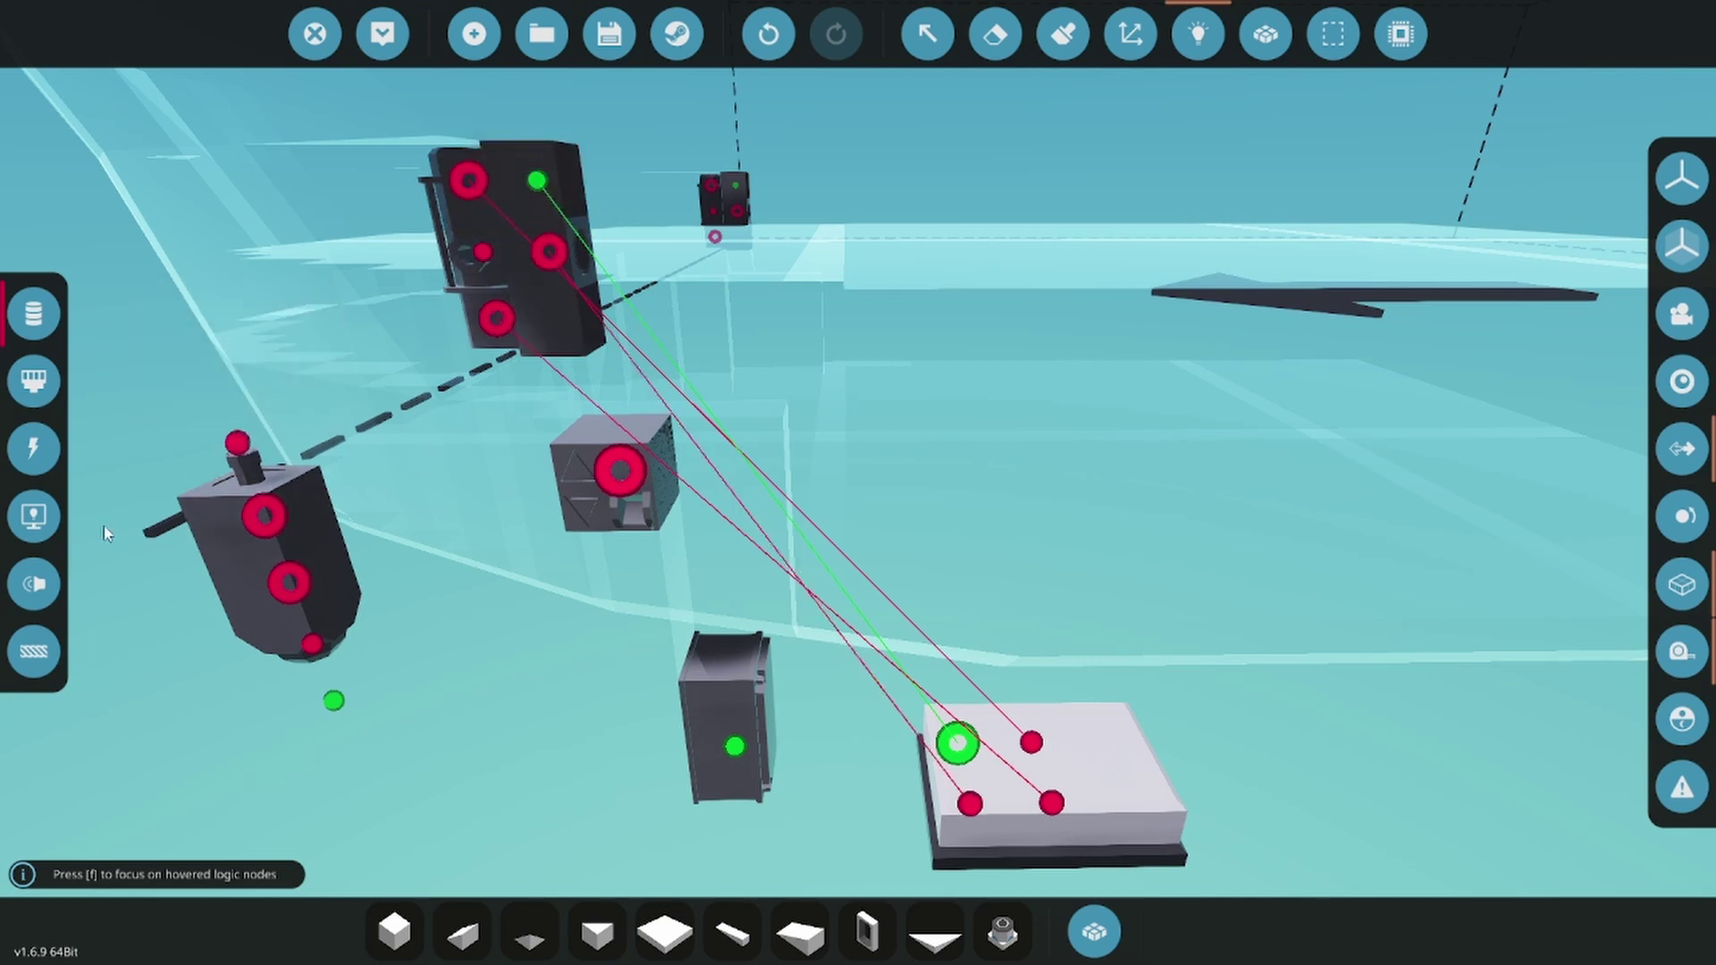
# Step: Attach the cable between the hanging body's Electrical Cable Anchor and the winch, and wire the anchor's On/Off Output to the component below it
pyautogui.click(56, 658)
pyautogui.moveTo(238, 441); pyautogui.dragTo(482, 252)
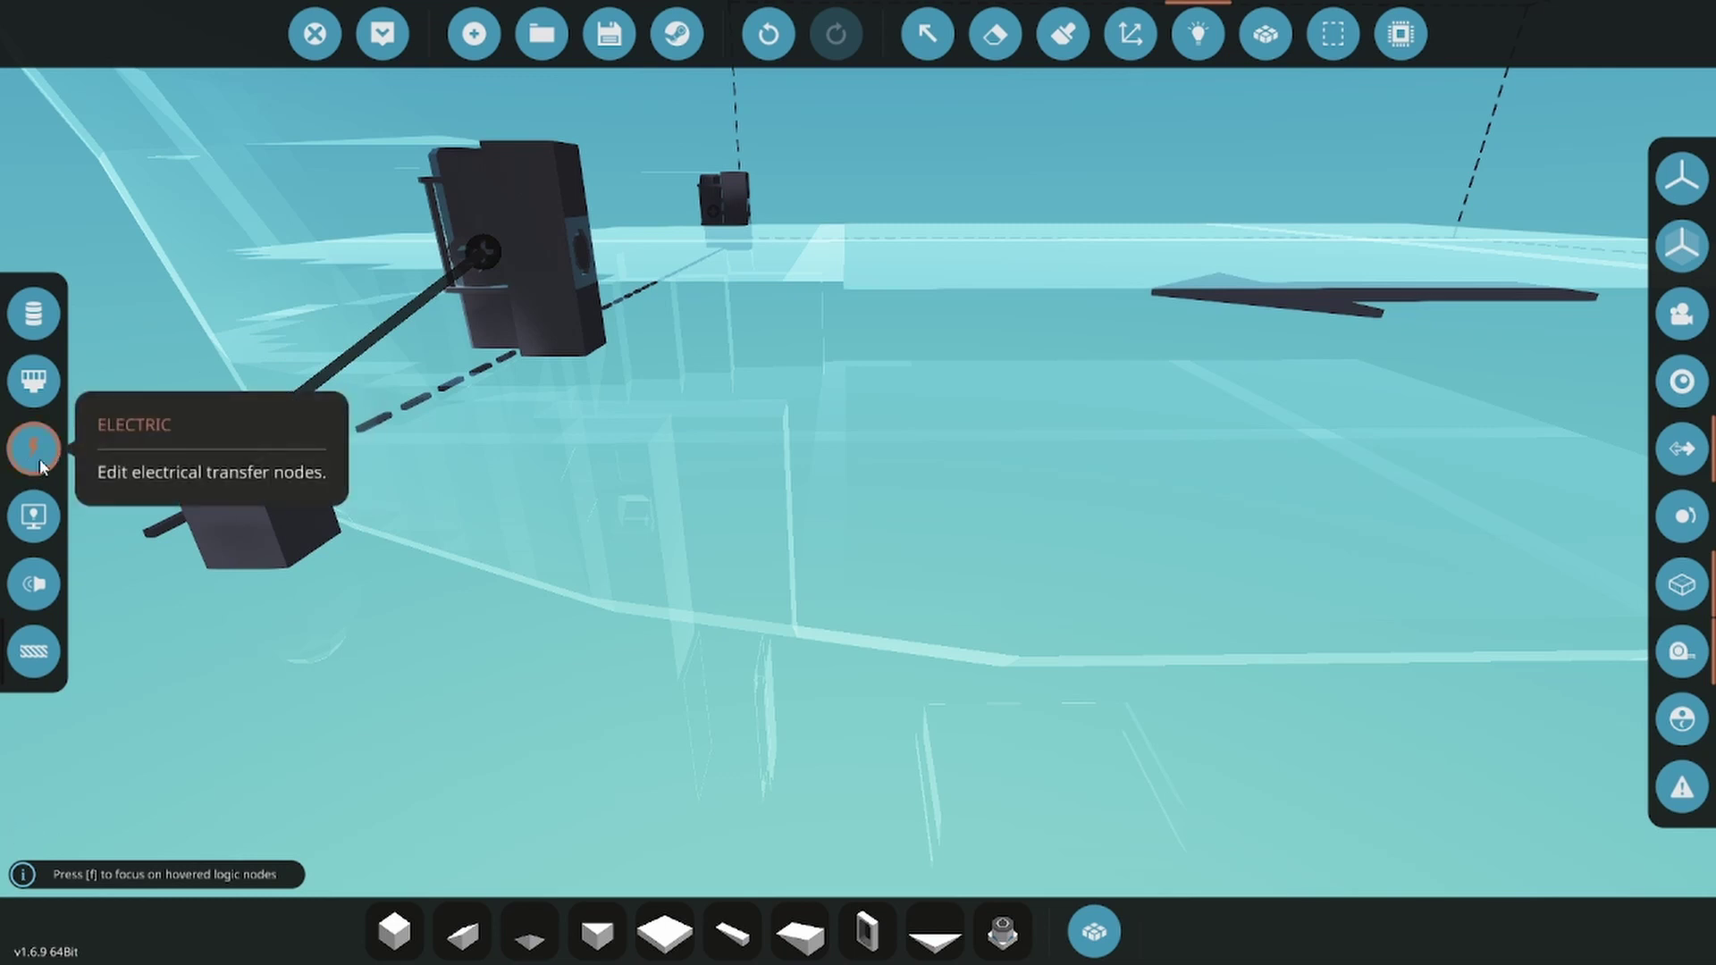
pyautogui.click(33, 312)
pyautogui.press('w')
pyautogui.press('a')
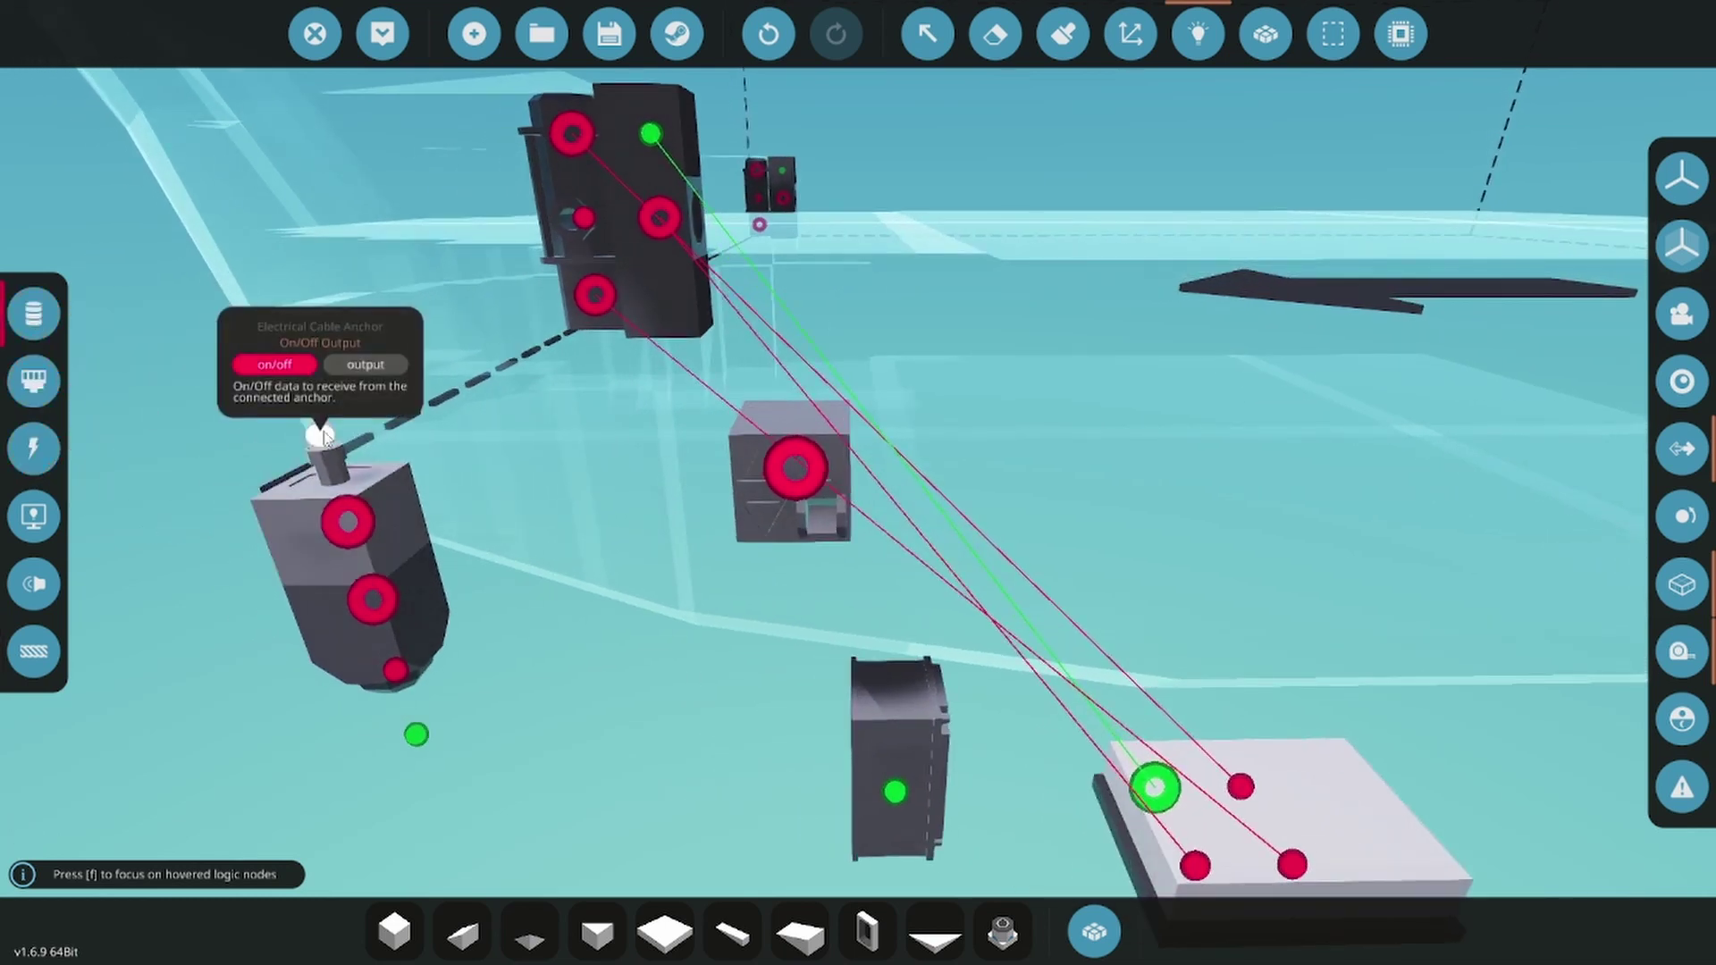
pyautogui.moveTo(322, 436); pyautogui.dragTo(372, 601)
# Step: Connect the electric nodes of the cable anchor and the component below it, and the battery to the winch and Instrument Panel
pyautogui.click(33, 447)
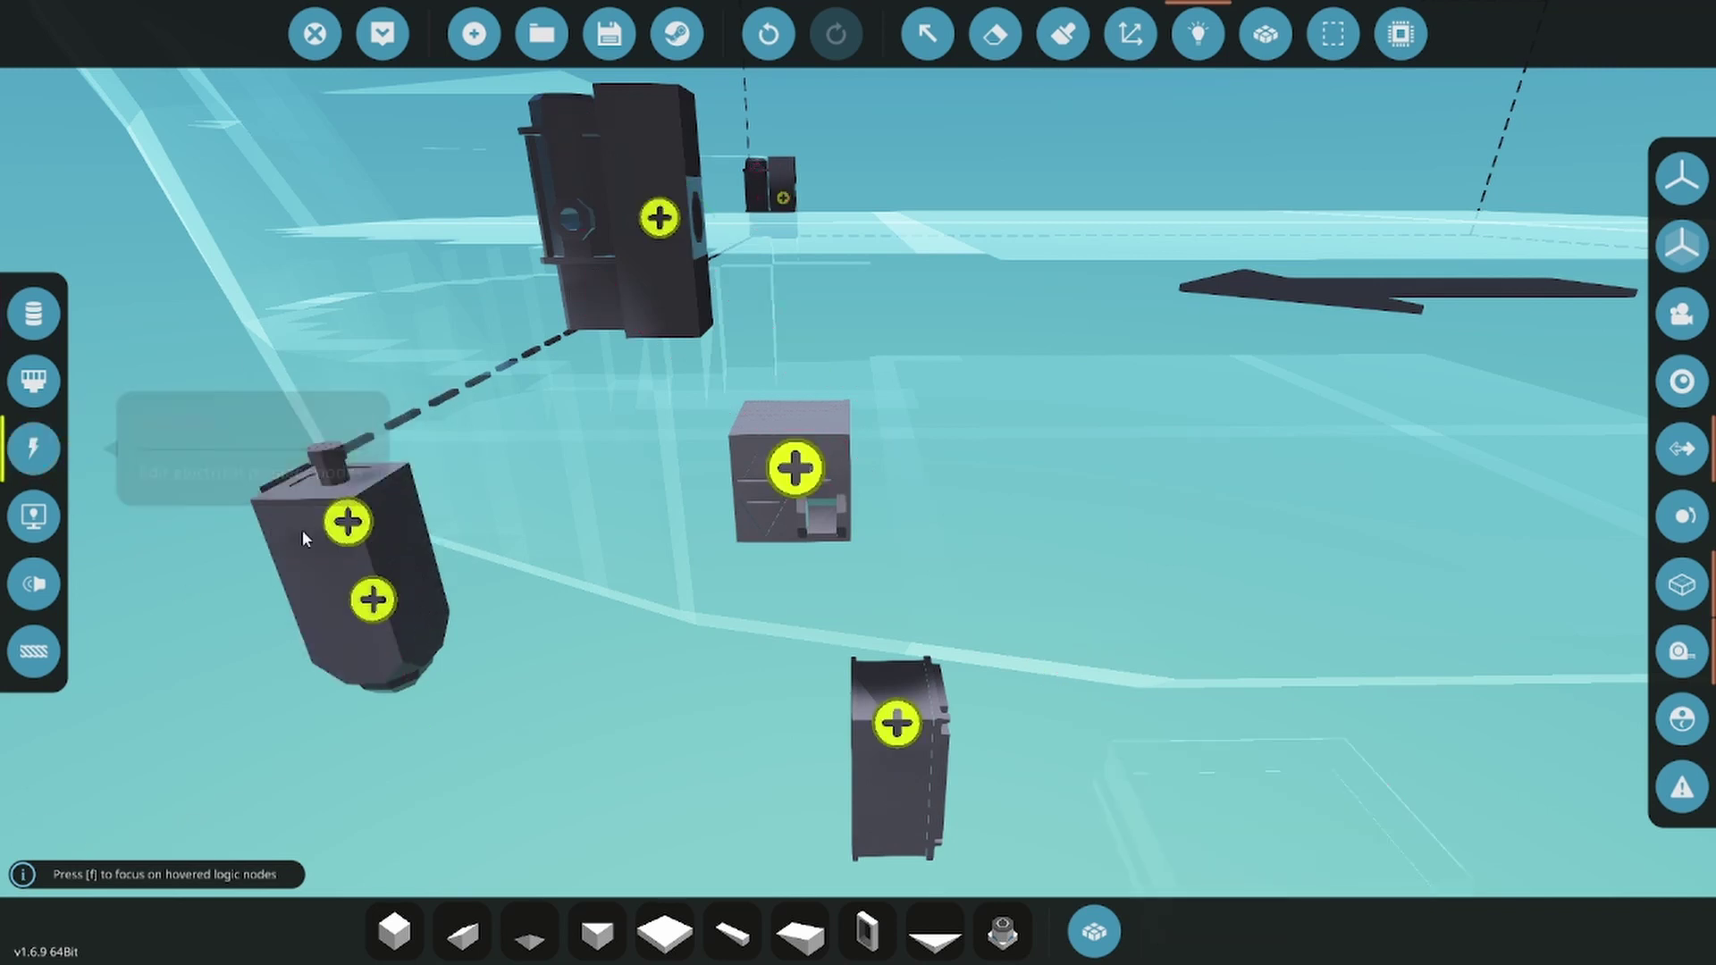
pyautogui.moveTo(349, 522); pyautogui.dragTo(373, 599)
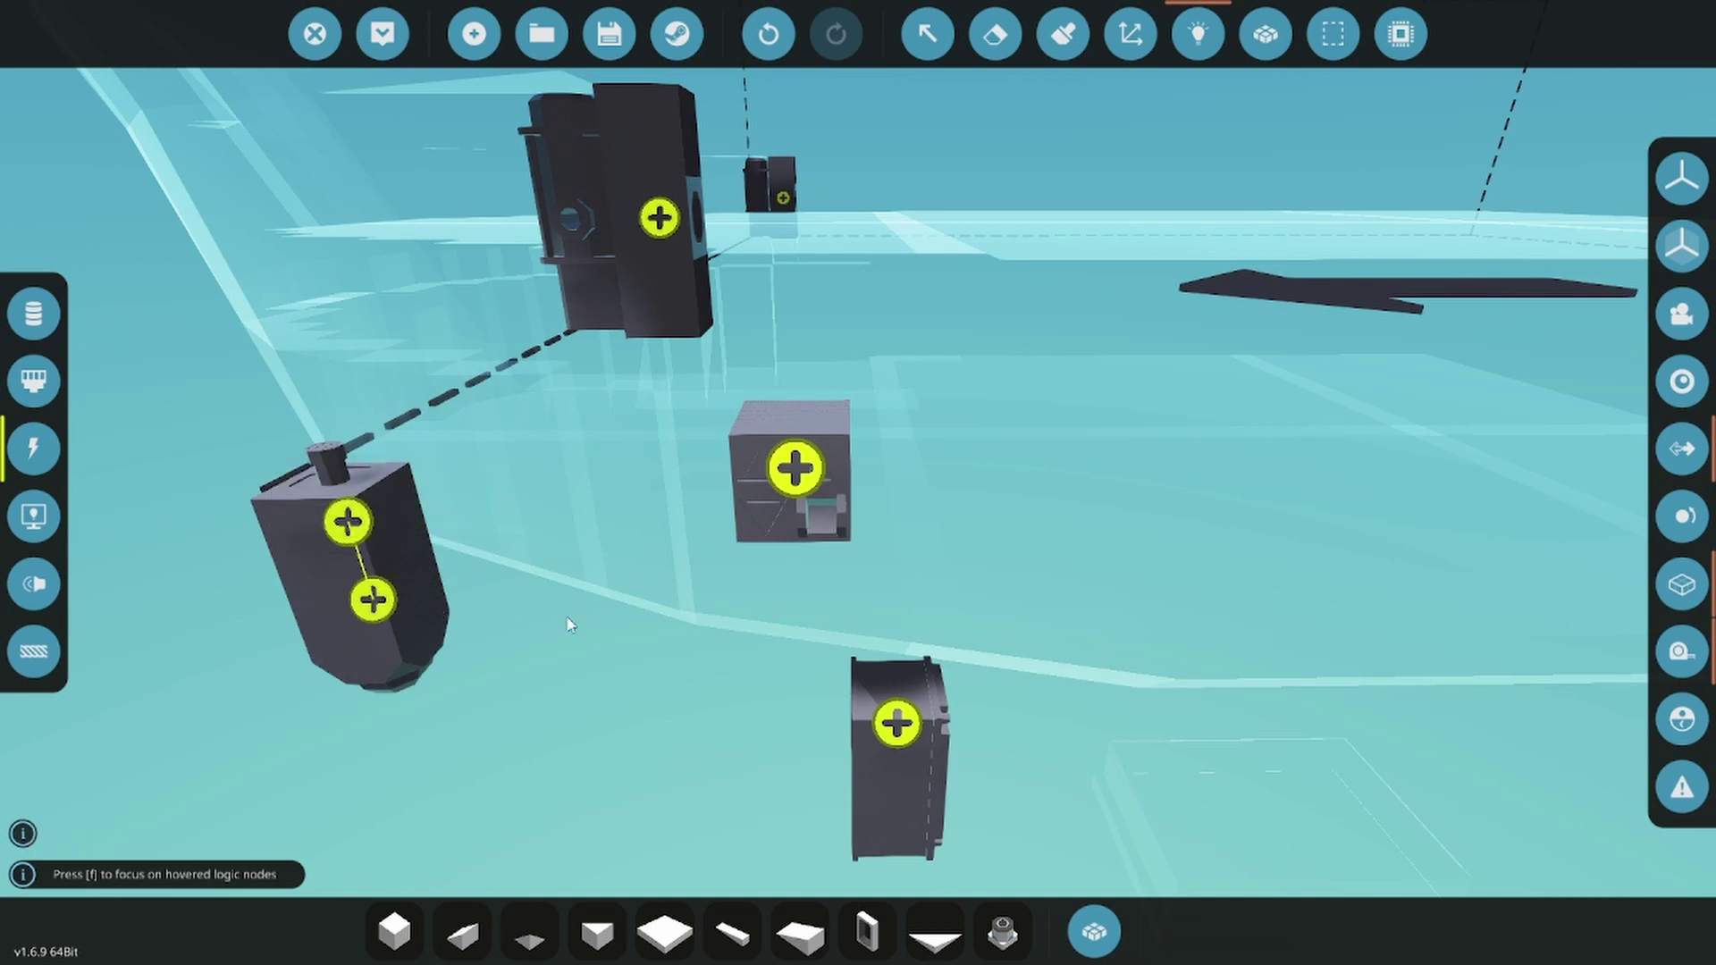
pyautogui.moveTo(897, 723); pyautogui.dragTo(659, 217)
pyautogui.press('s')
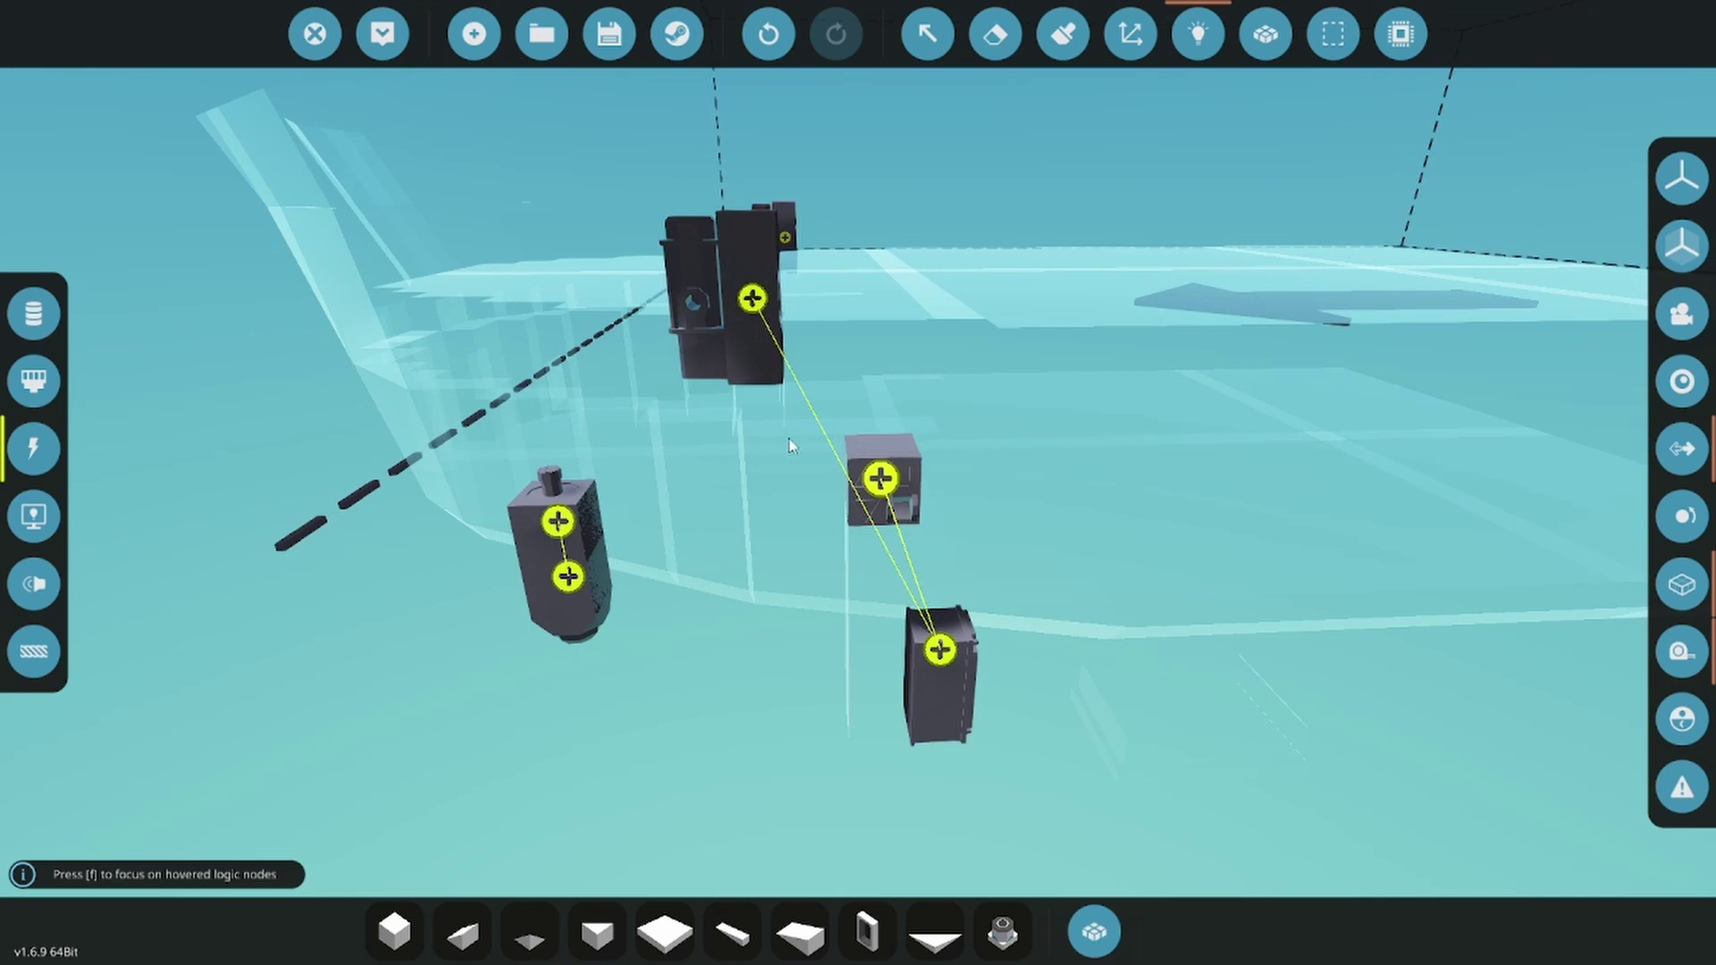
# Step: Spawn the vehicle, walk up to the Instrument Panel, and switch Winch Signal on
pyautogui.click(382, 36)
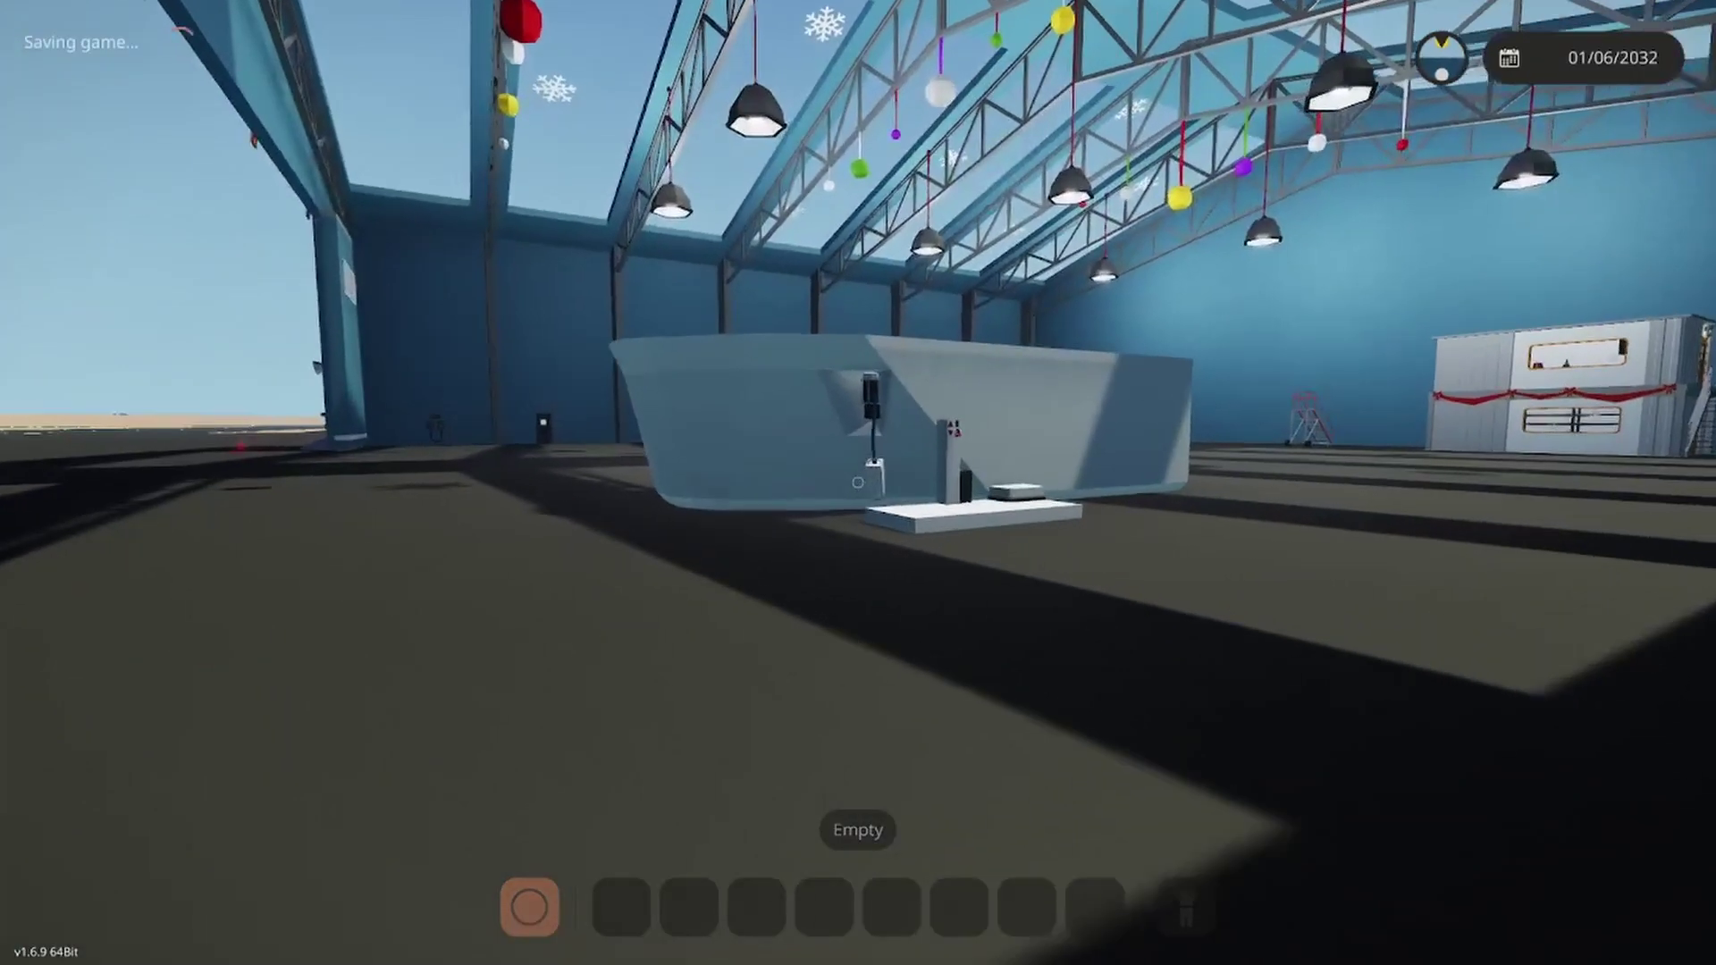
pyautogui.press('w')
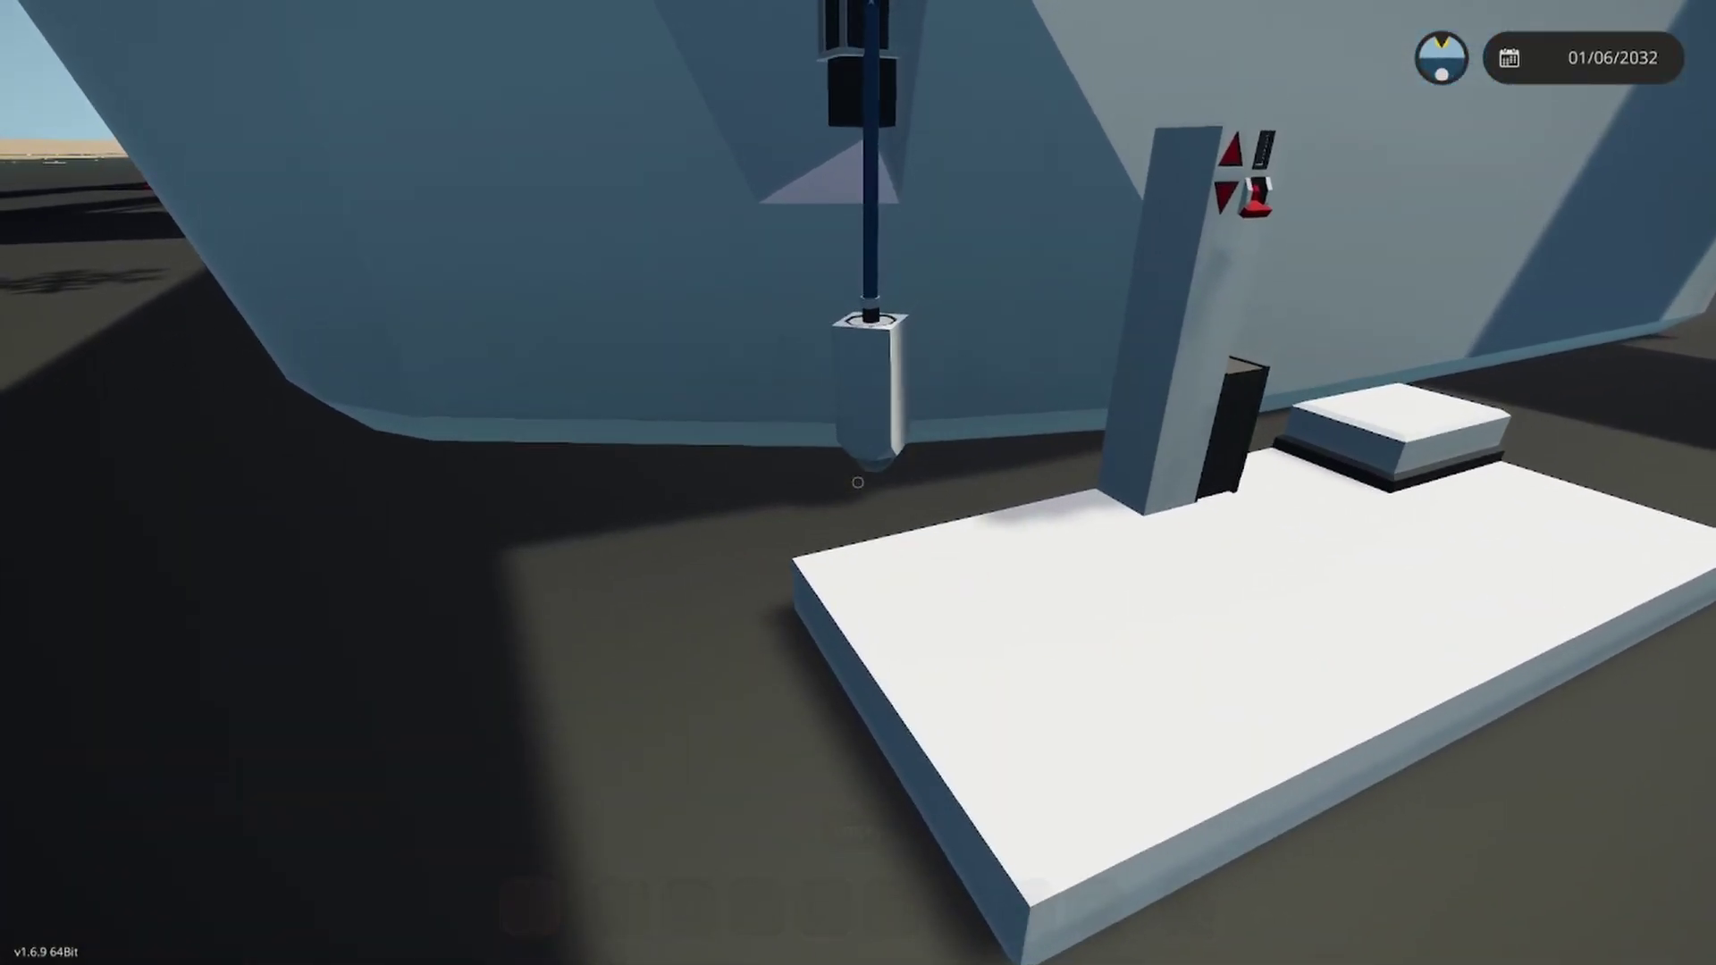
pyautogui.press('d')
pyautogui.press('w')
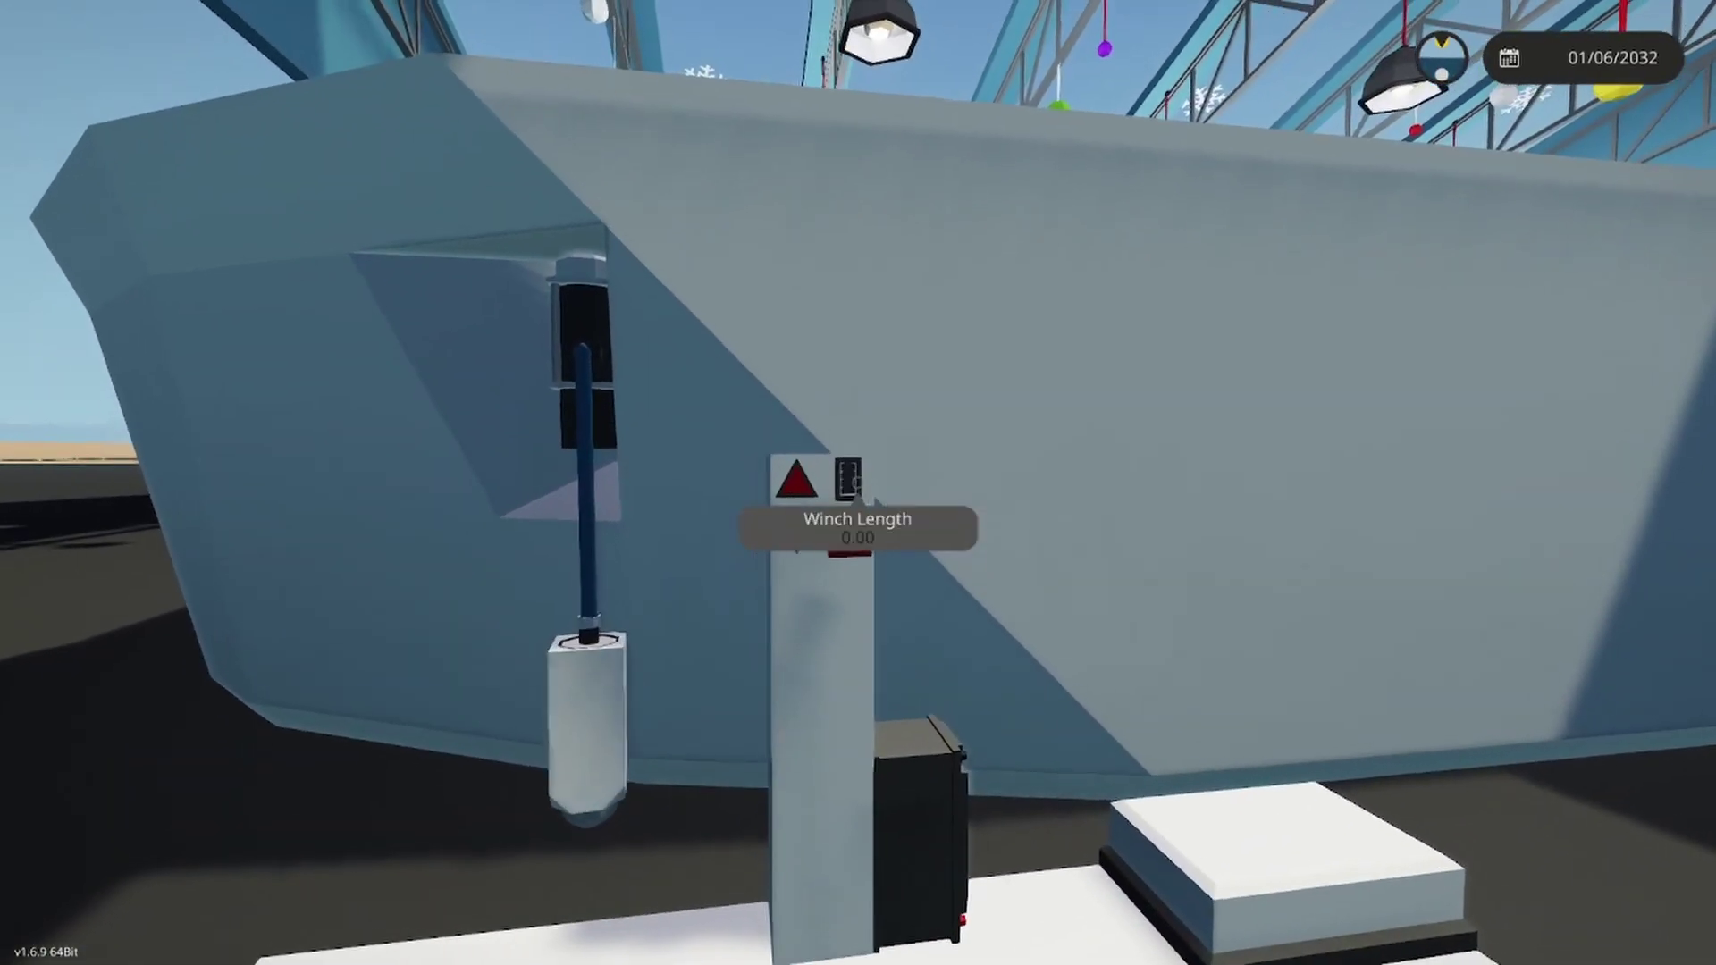
pyautogui.press('e')
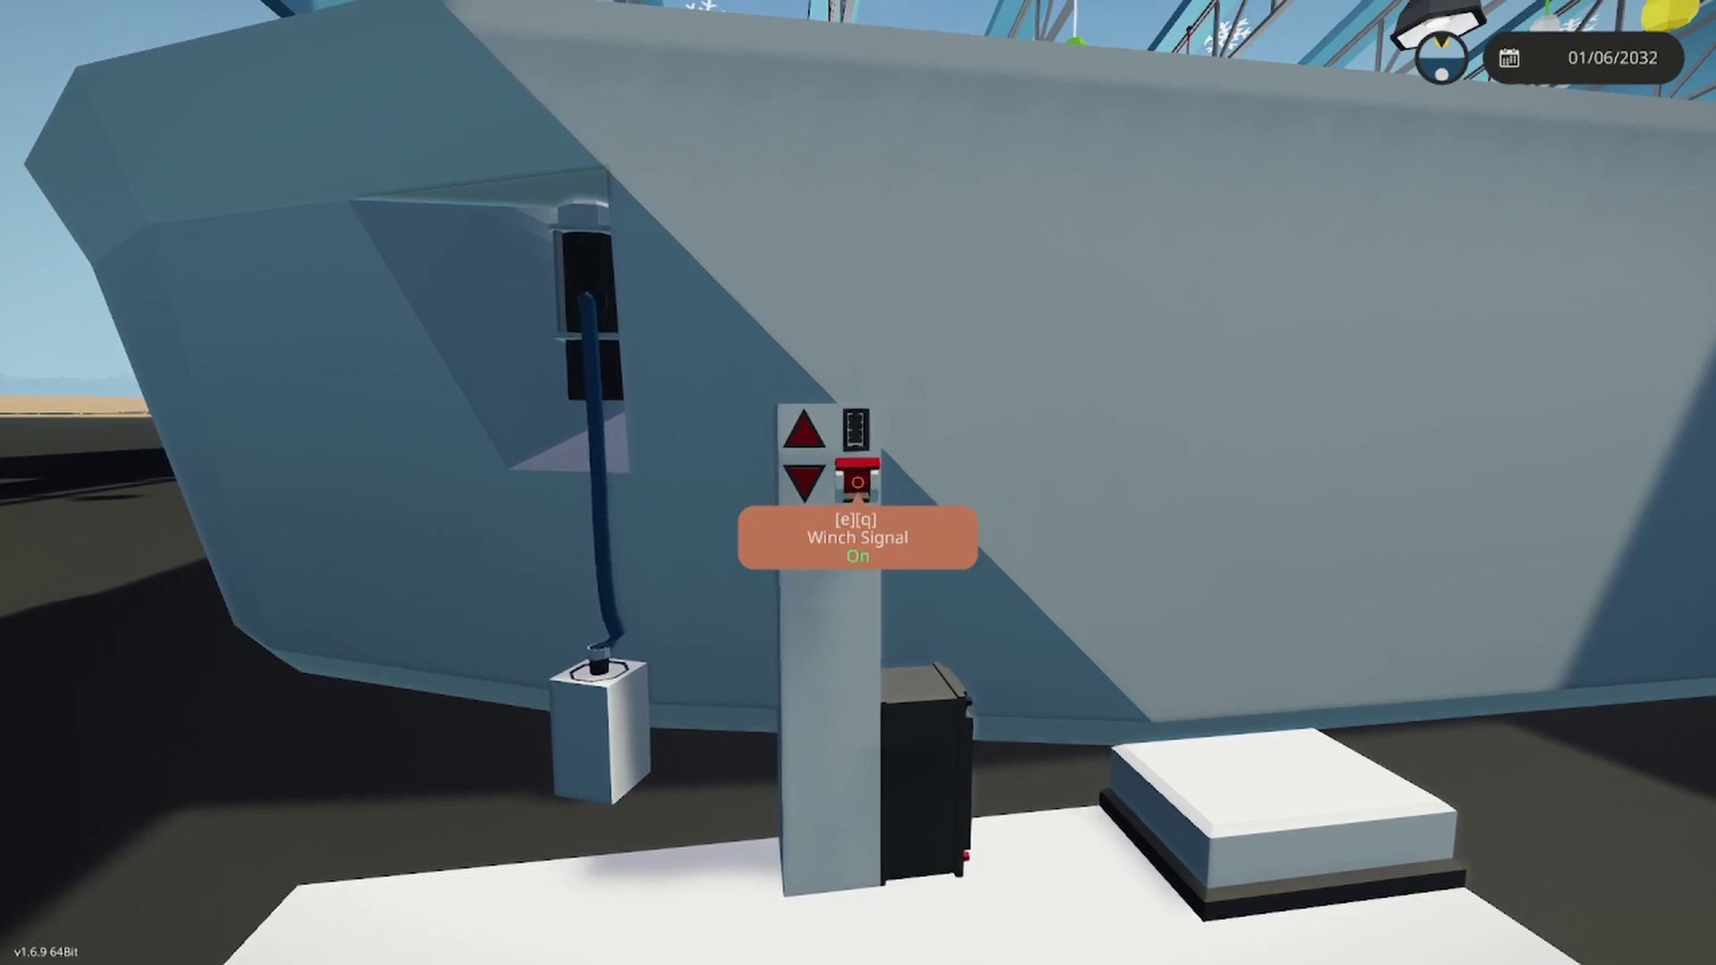
# Step: Test the winch's arrow buttons, raise the hanging body to the winch, and step back from the vehicle
pyautogui.scroll(-1, 858, 482)
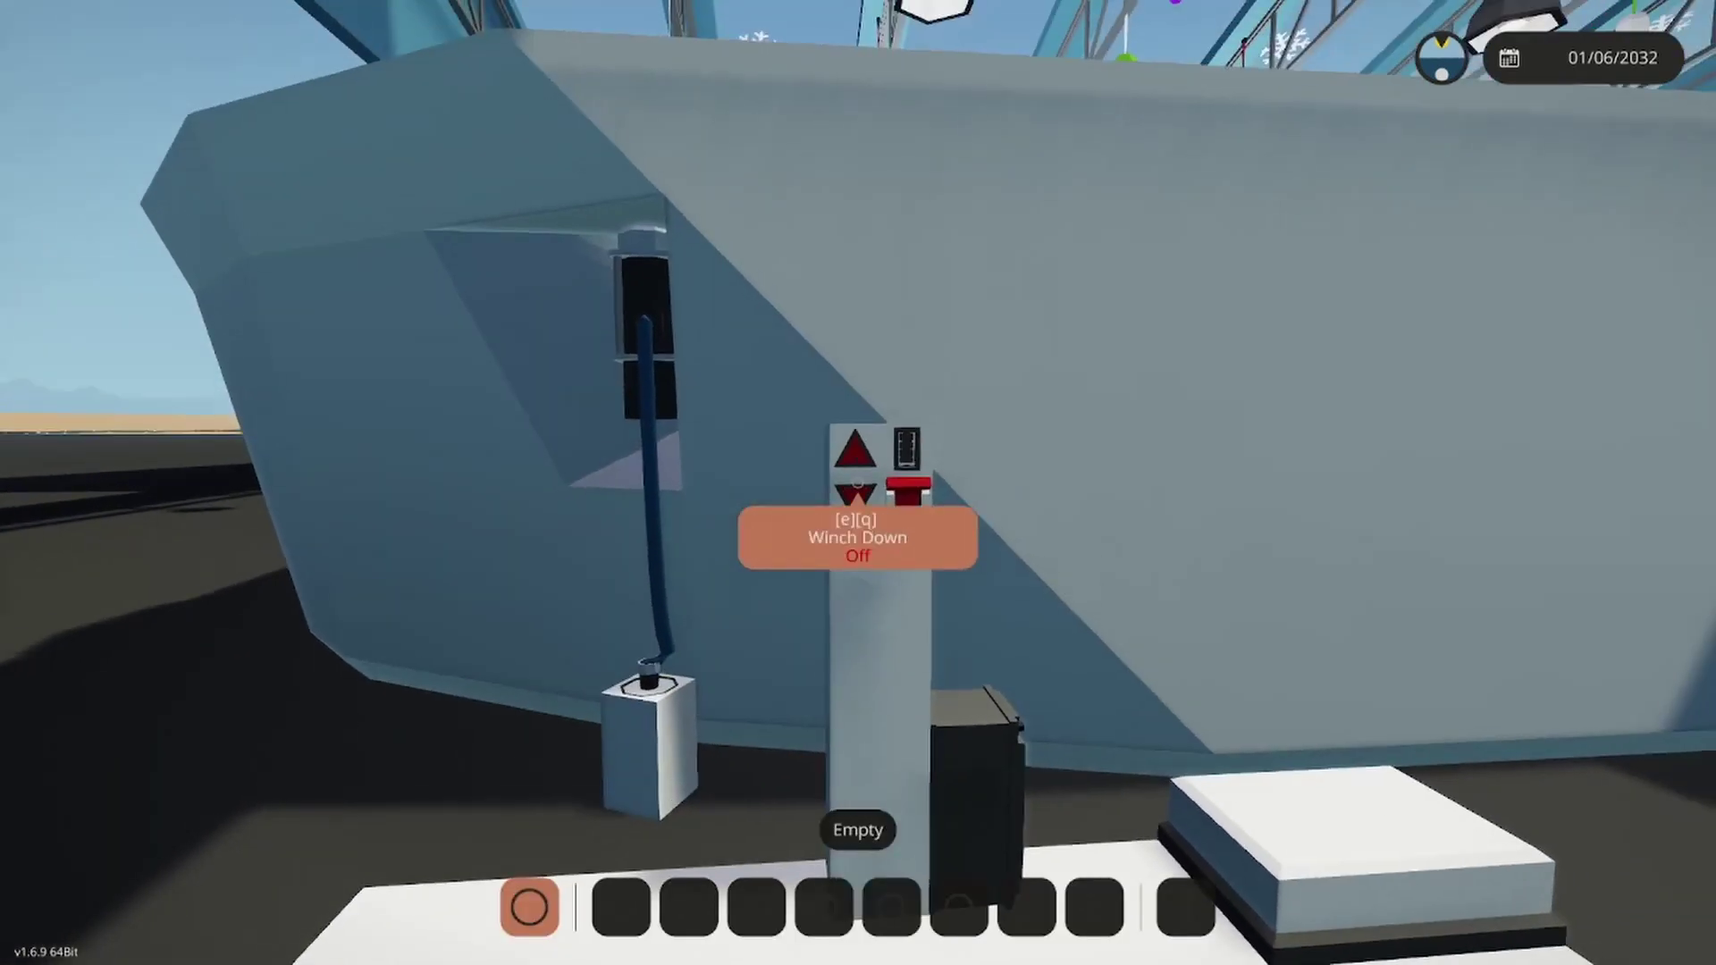
pyautogui.press('e')
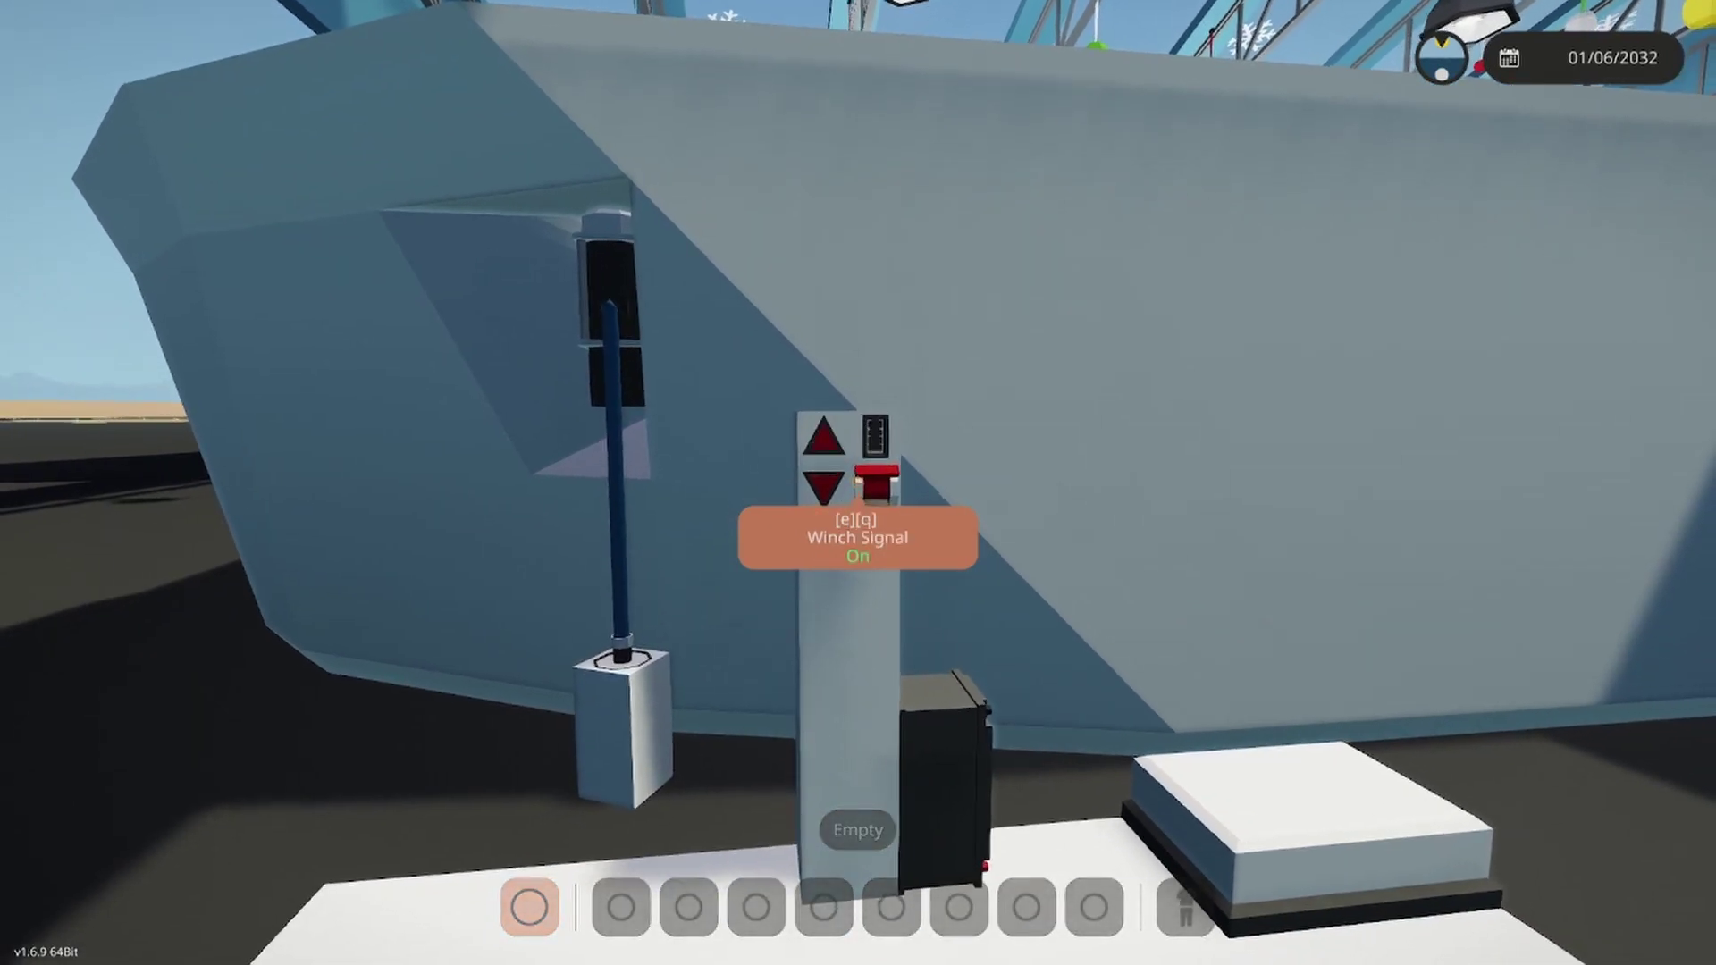
pyautogui.press('e')
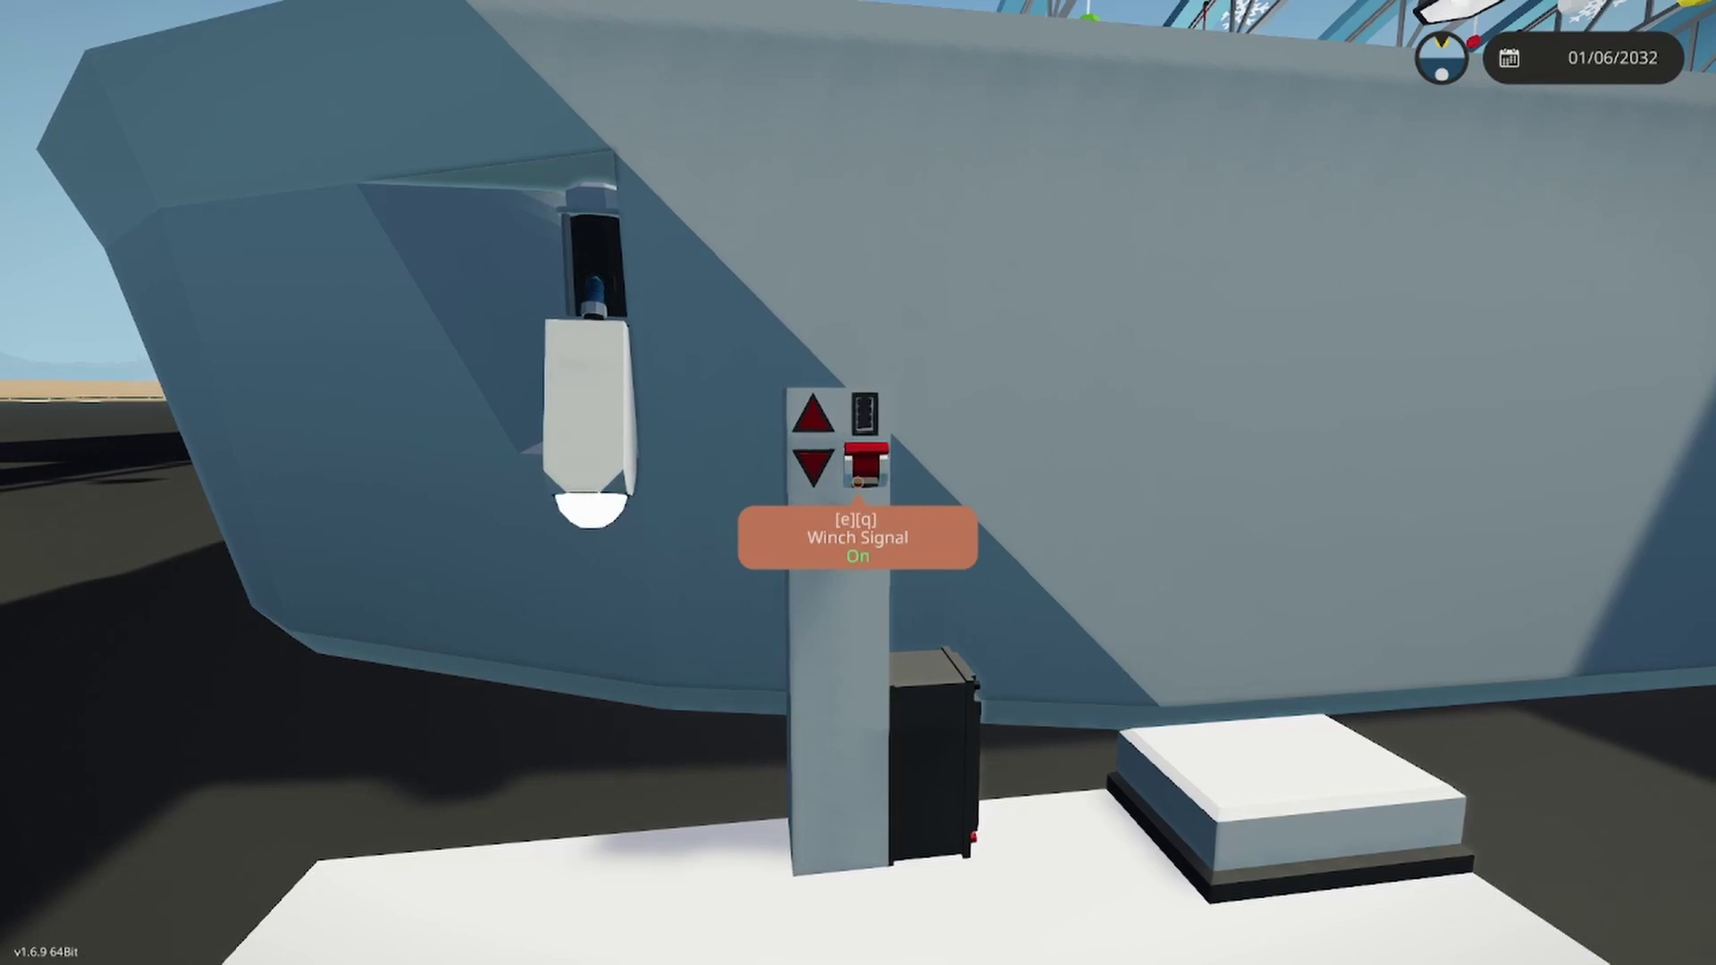
pyautogui.press('s')
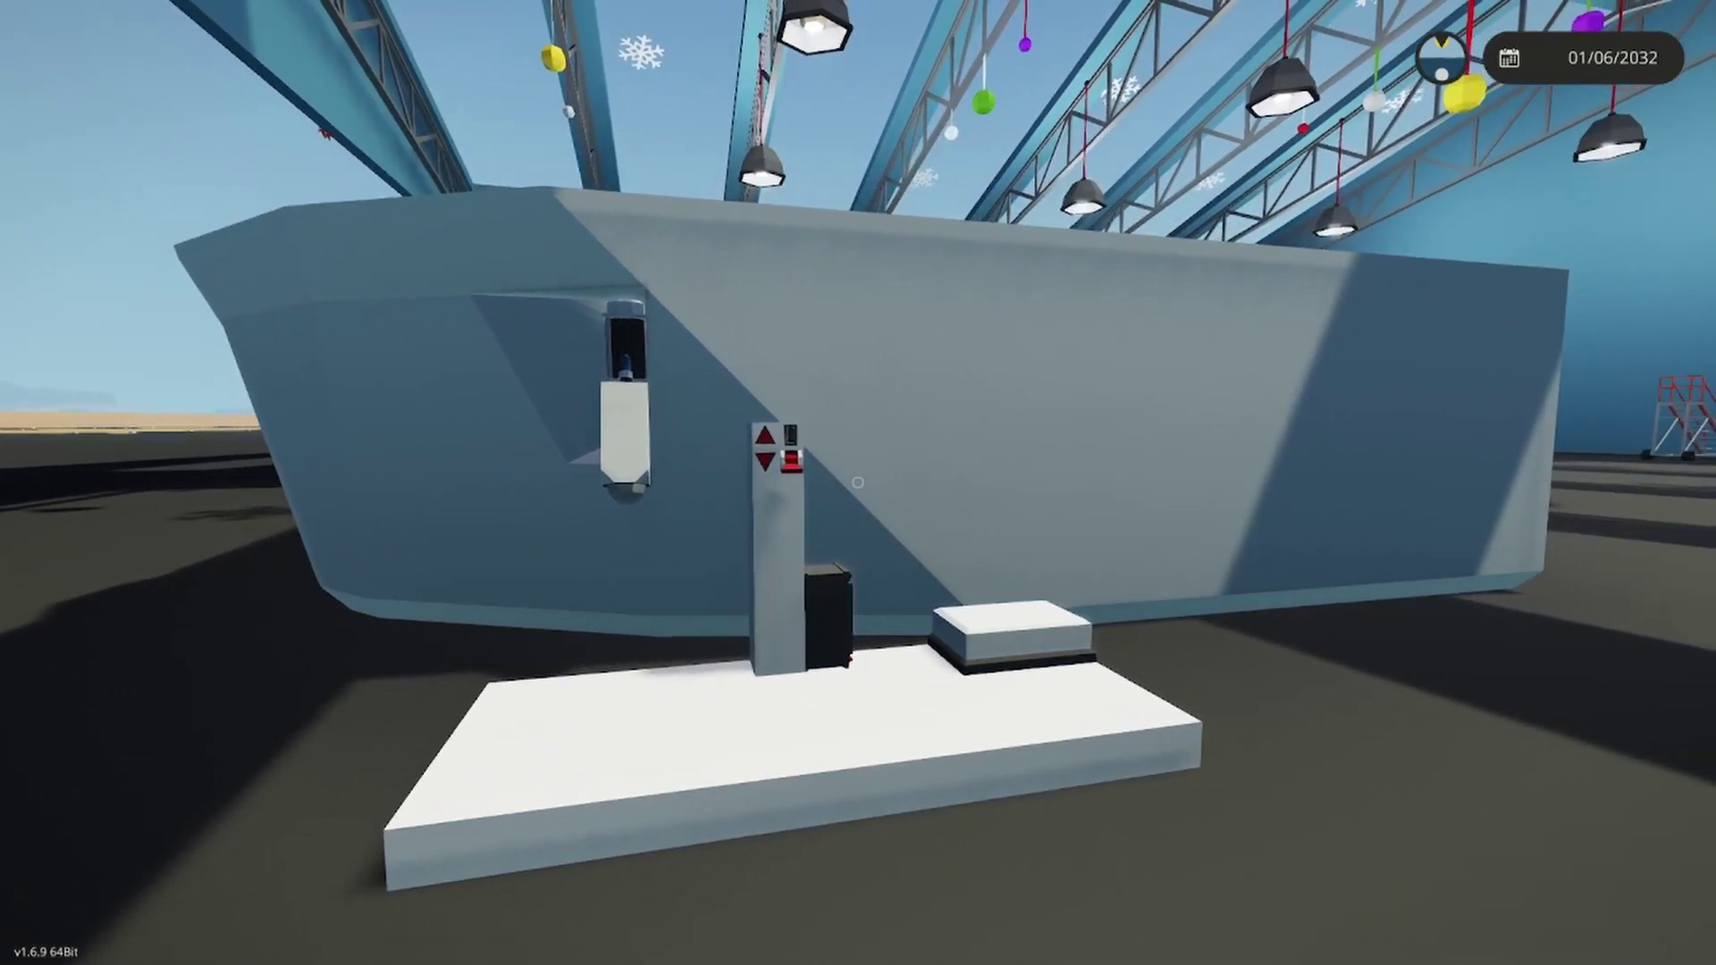